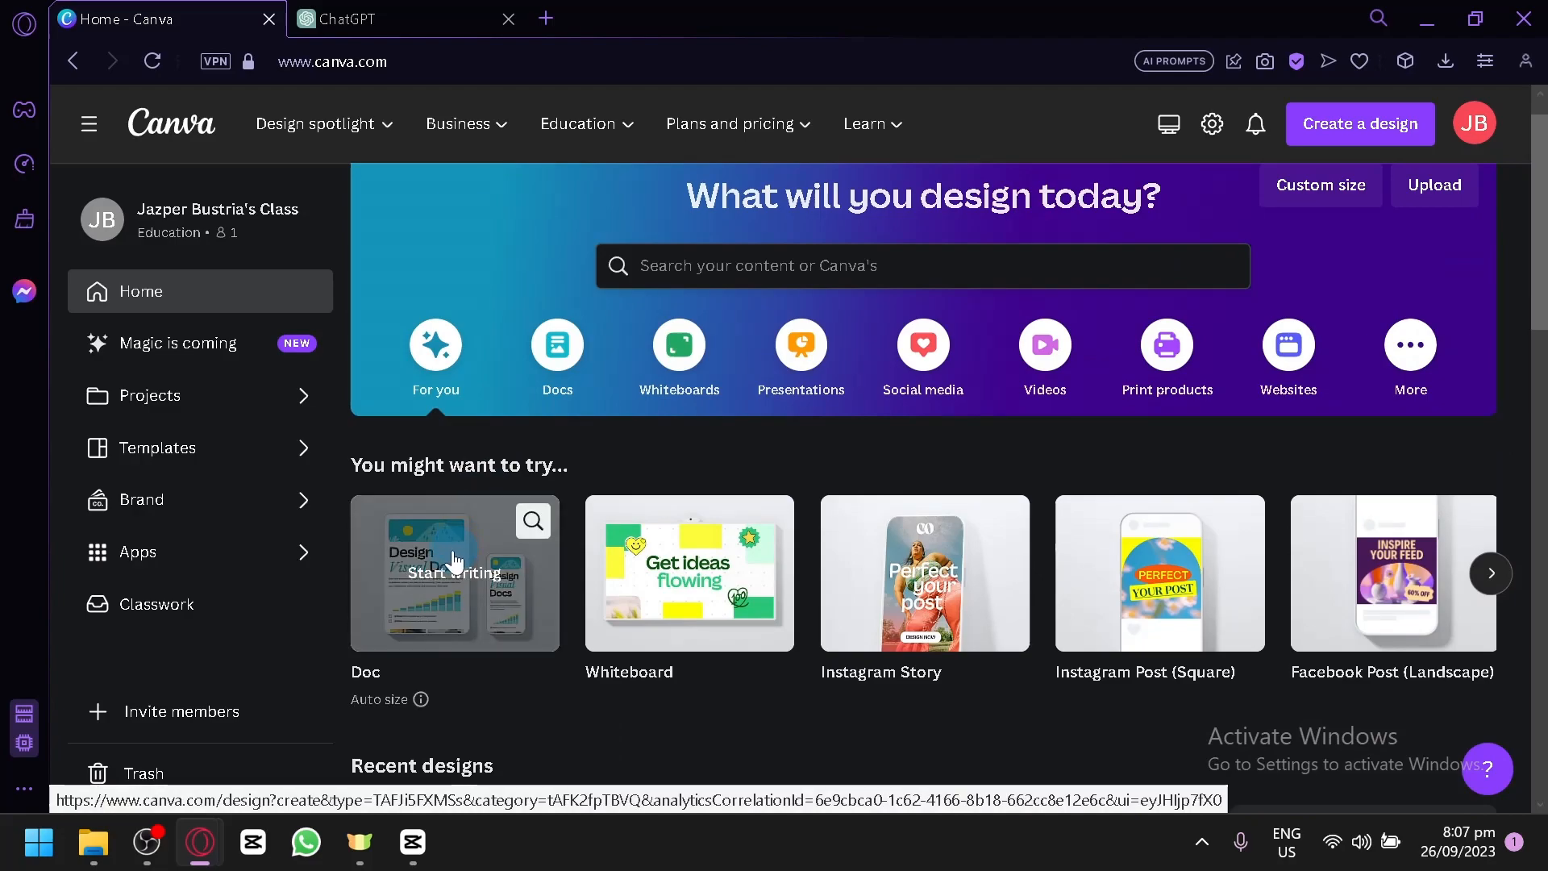
Step: Create a blank Doc design from the home page suggestions
left_click(454, 559)
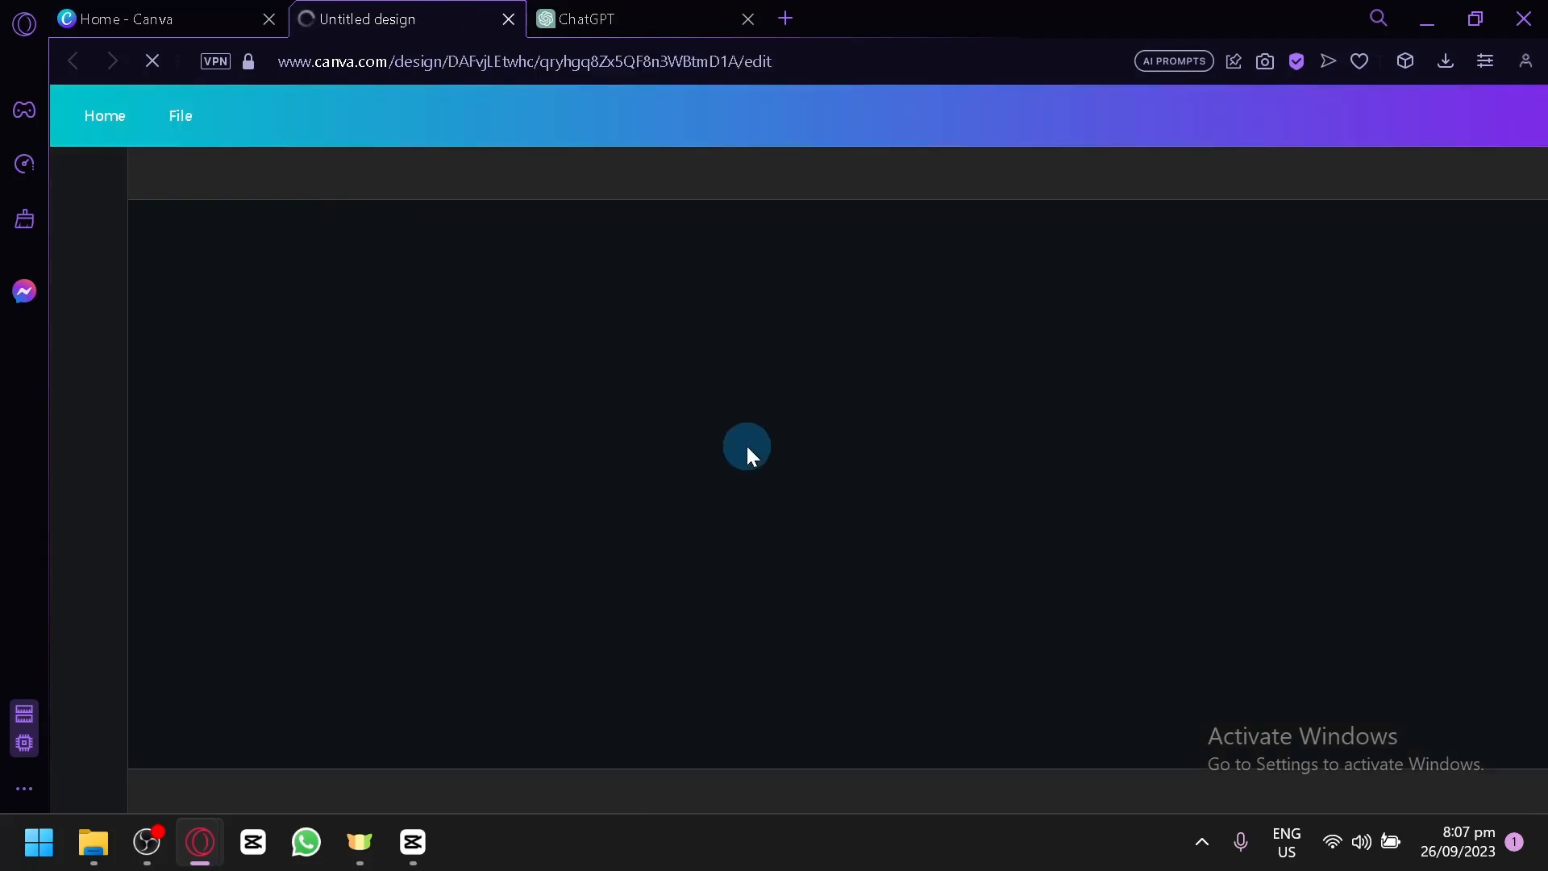
Step: Look over the design types on the home page, including the Presentations category, and return to the new Doc
left_click(176, 10)
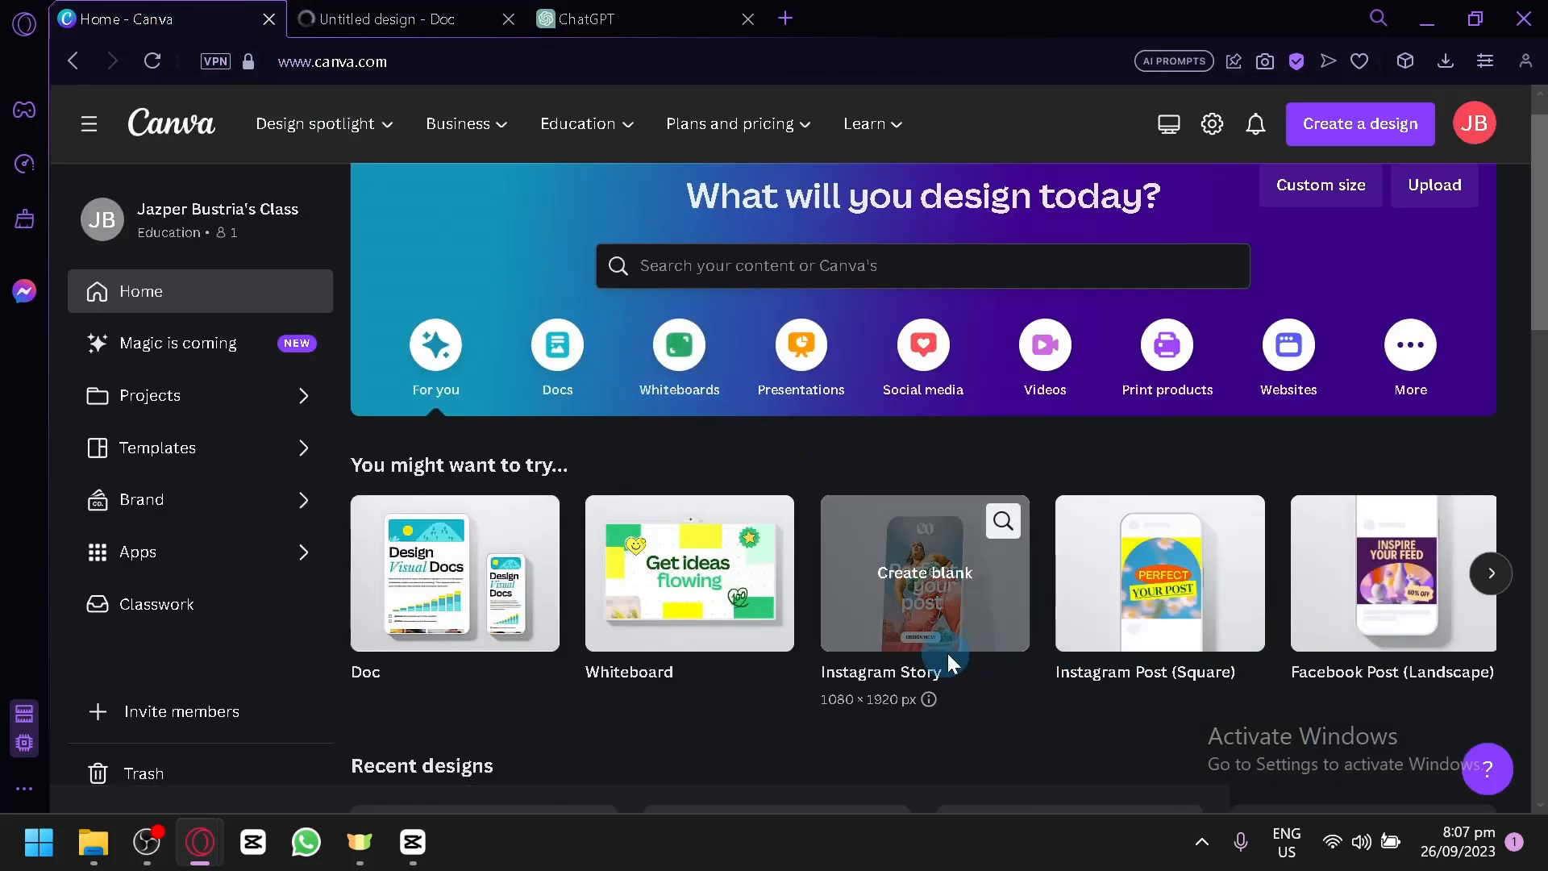
left_click(1138, 631)
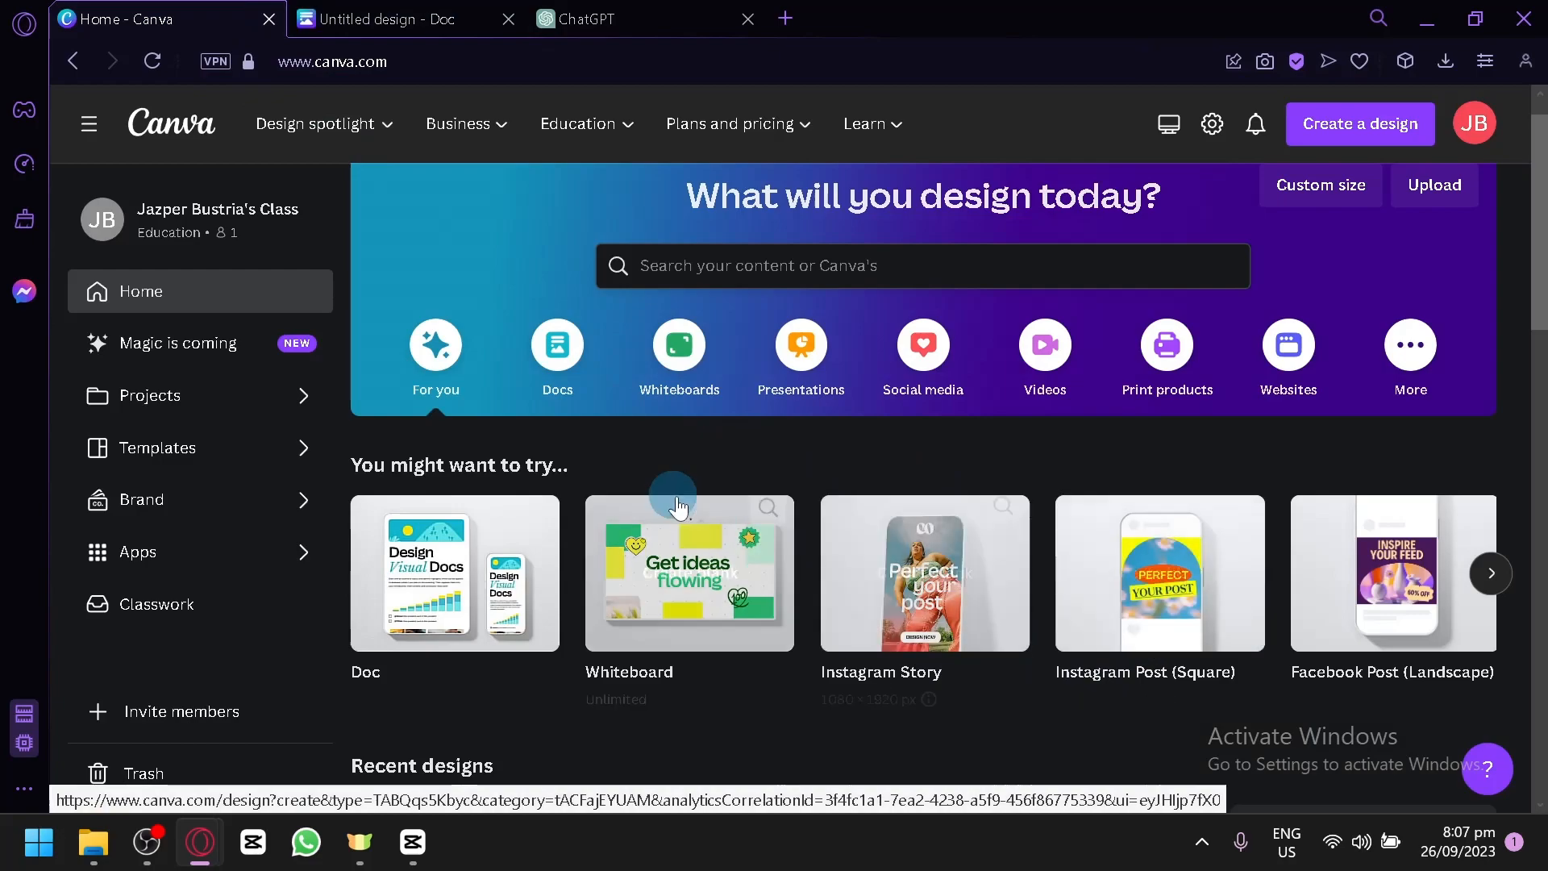
left_click(828, 356)
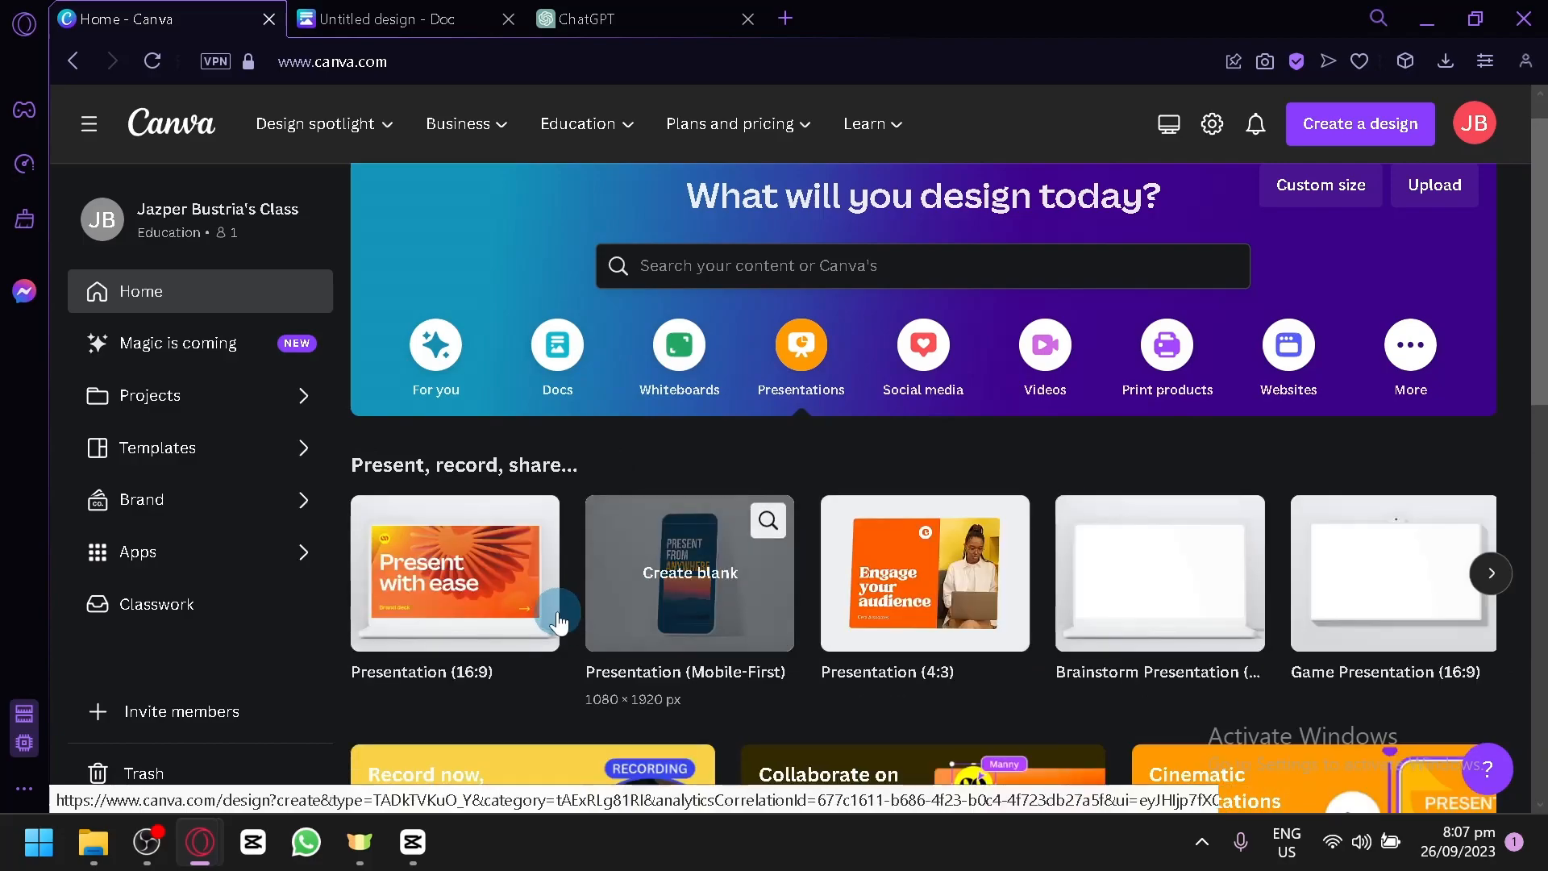
left_click(425, 390)
left_click(398, 10)
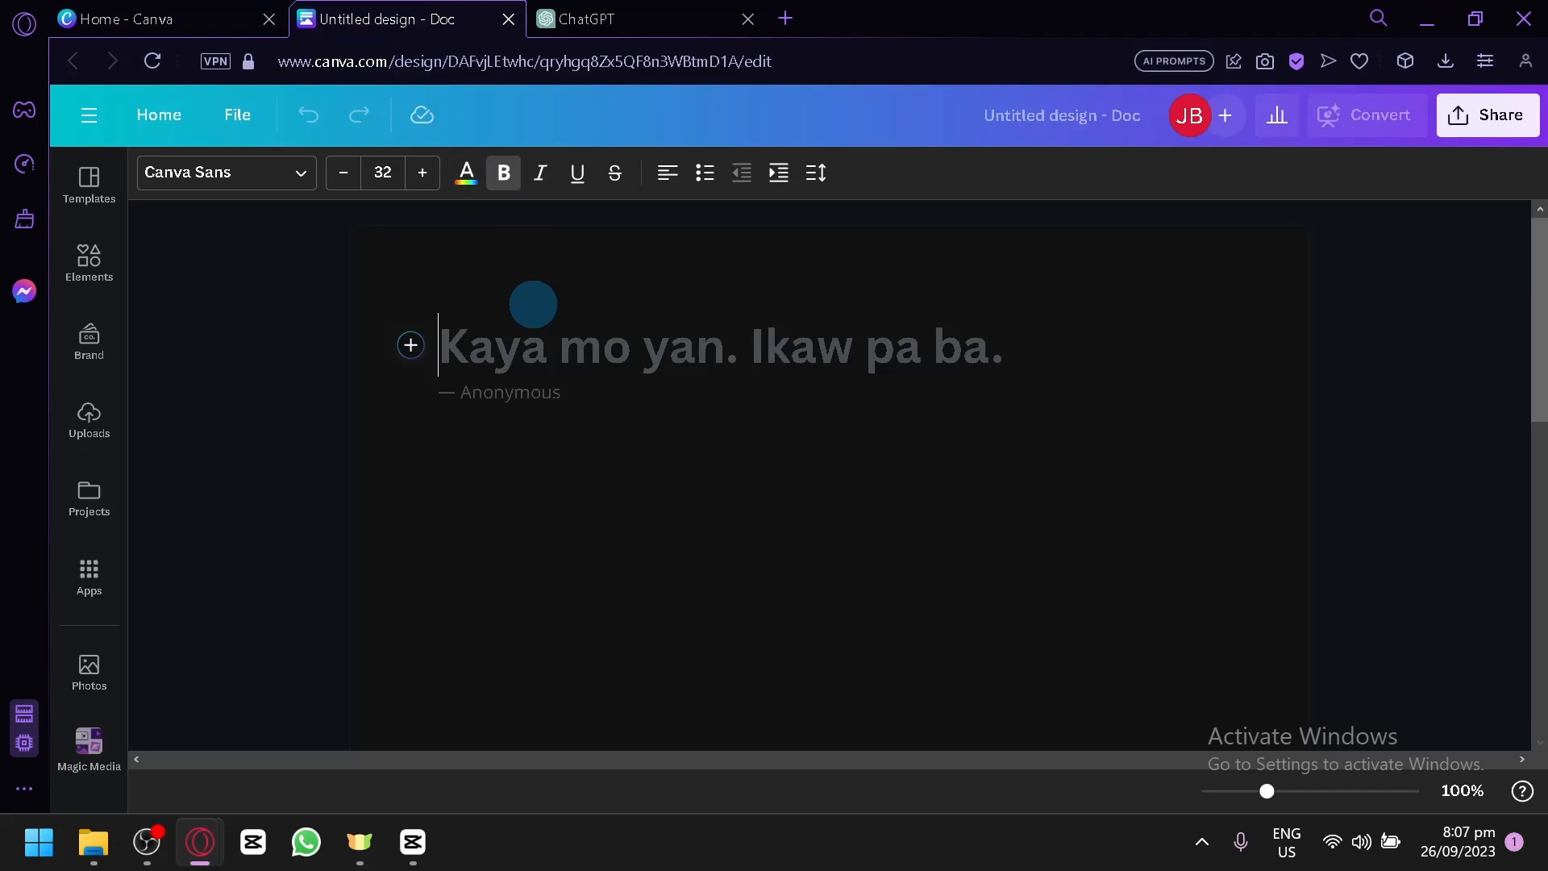
Step: Browse the actions that can be added to the empty Doc and insert a Magic Write prompt
scroll(411, 357, "up", 5)
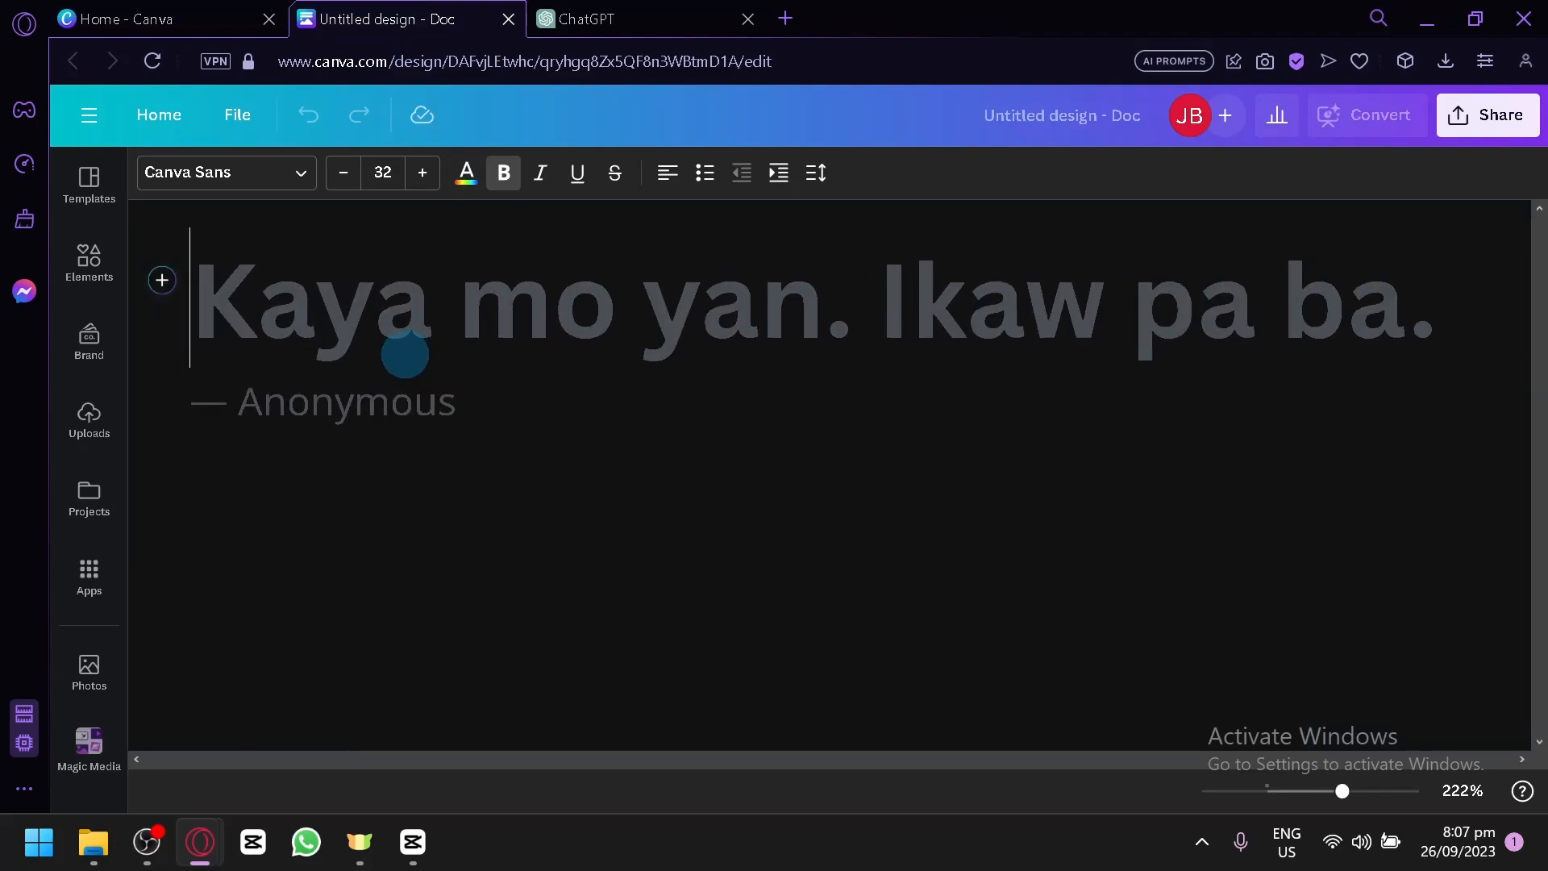
scroll(405, 353, "down", 5)
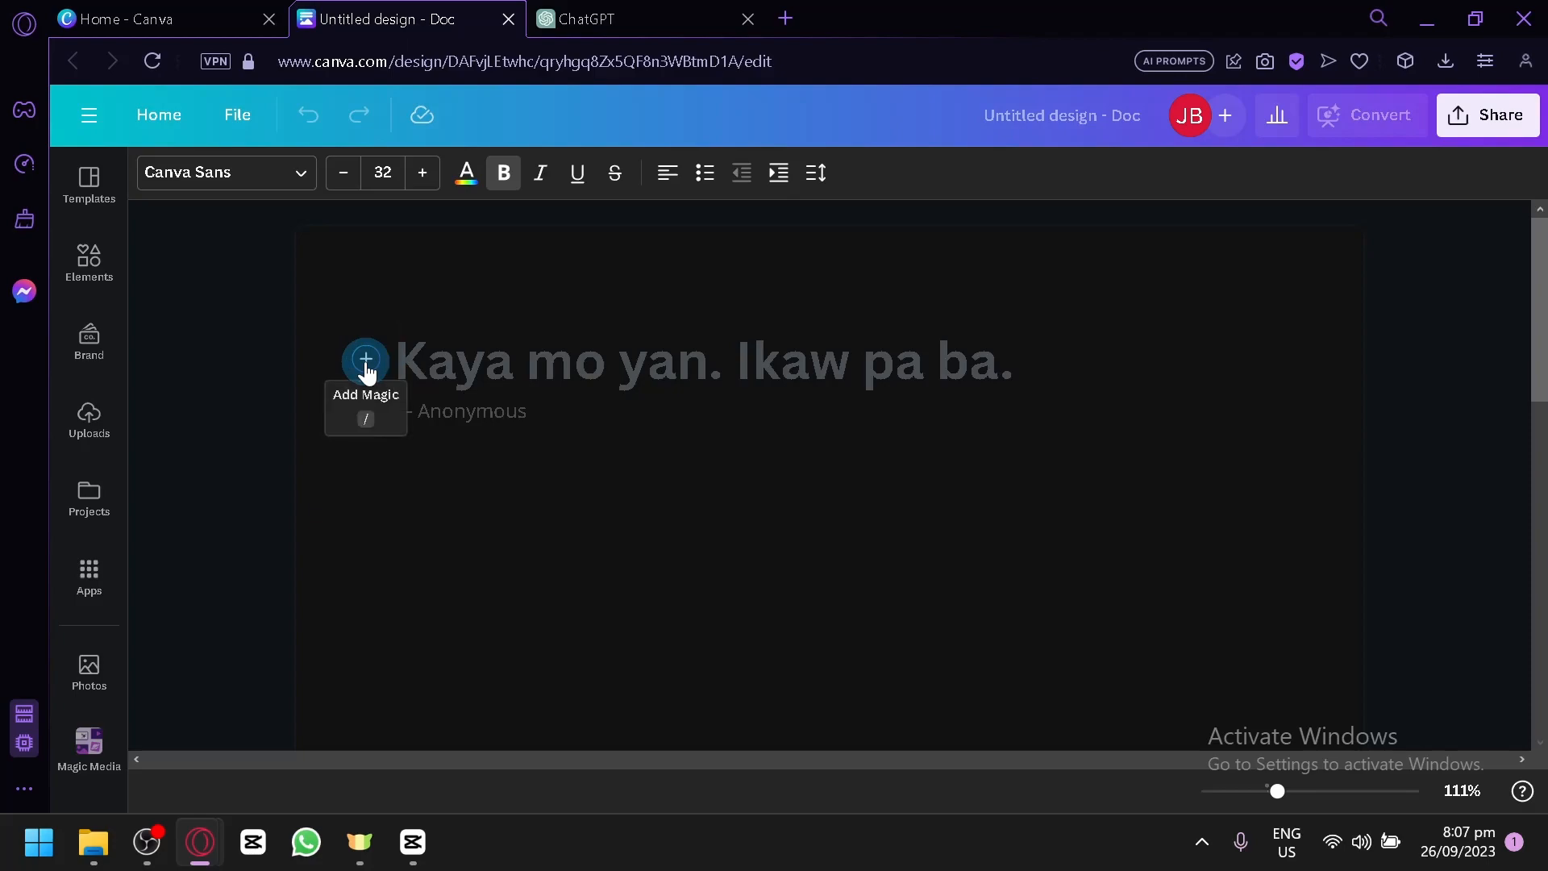
left_click(366, 361)
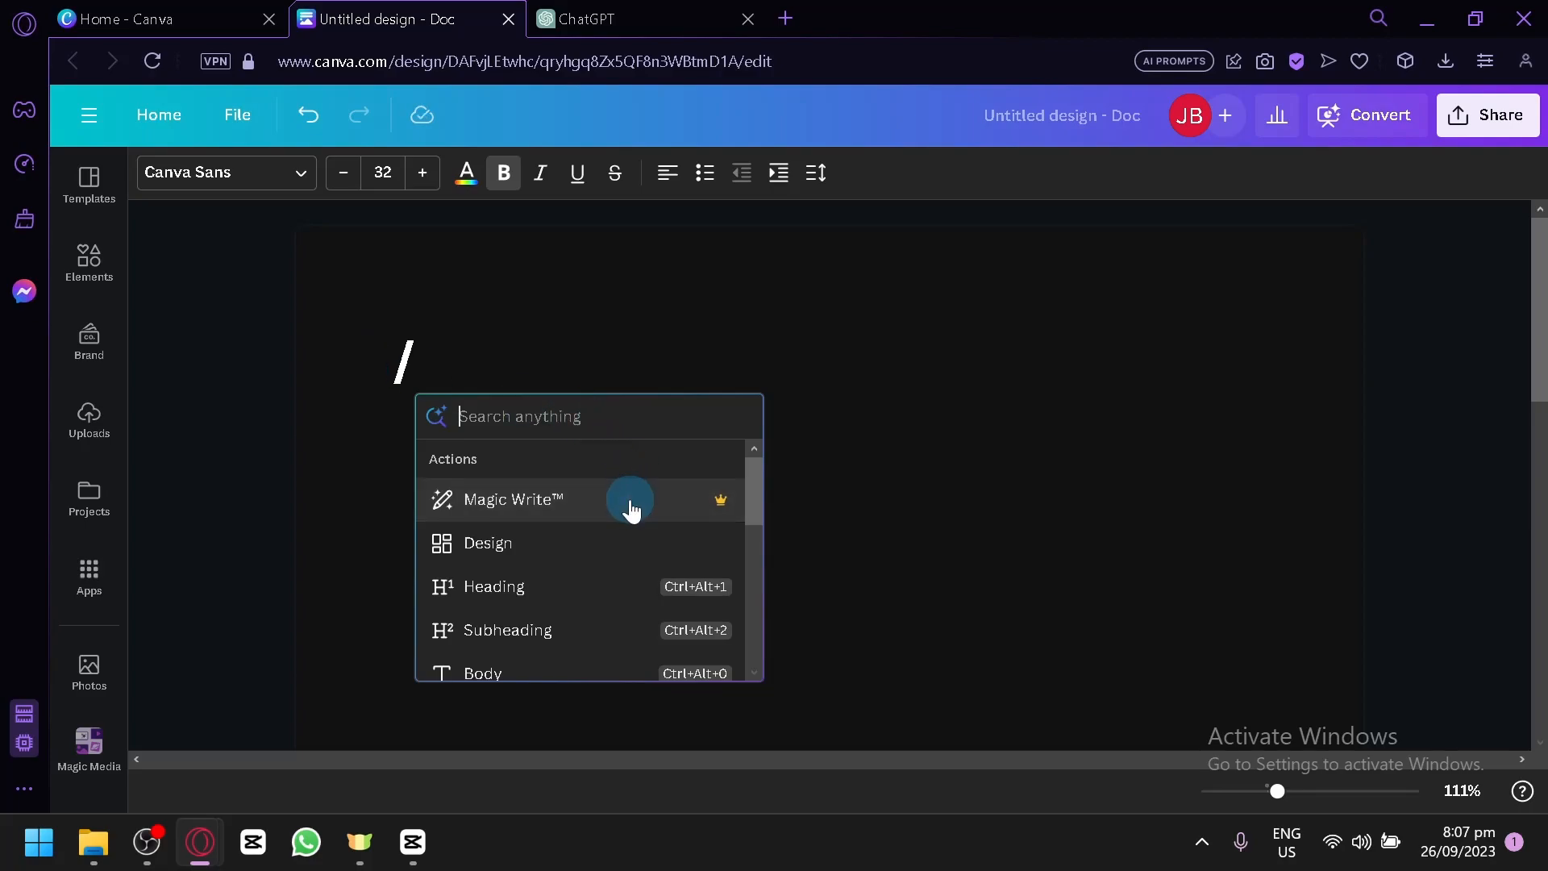
scroll(631, 510, "down", 4)
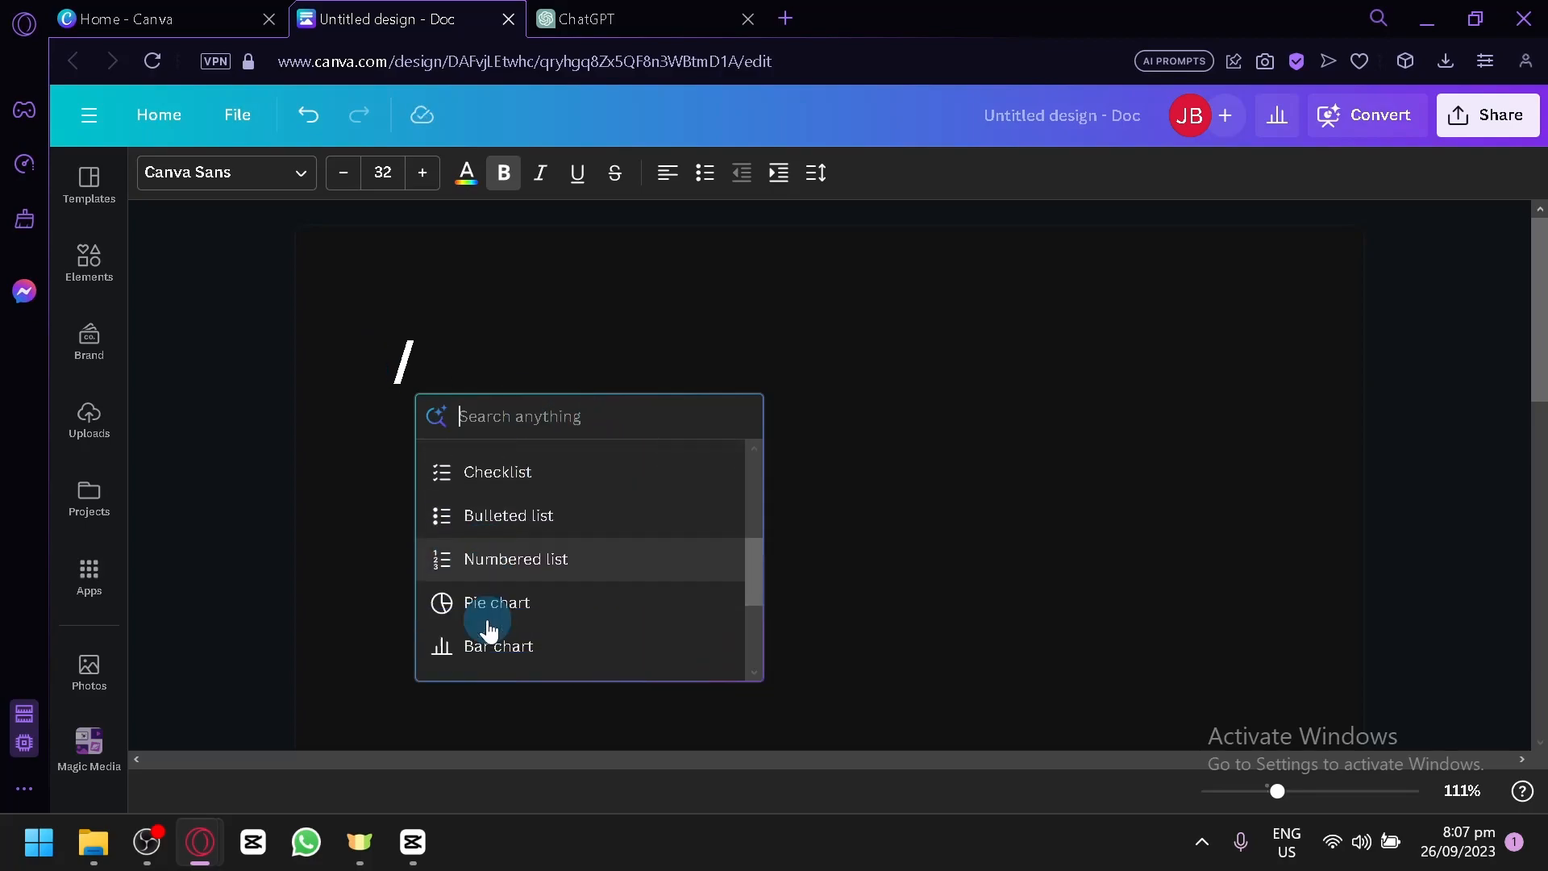
scroll(489, 631, "down", 2)
scroll(502, 605, "up", 5)
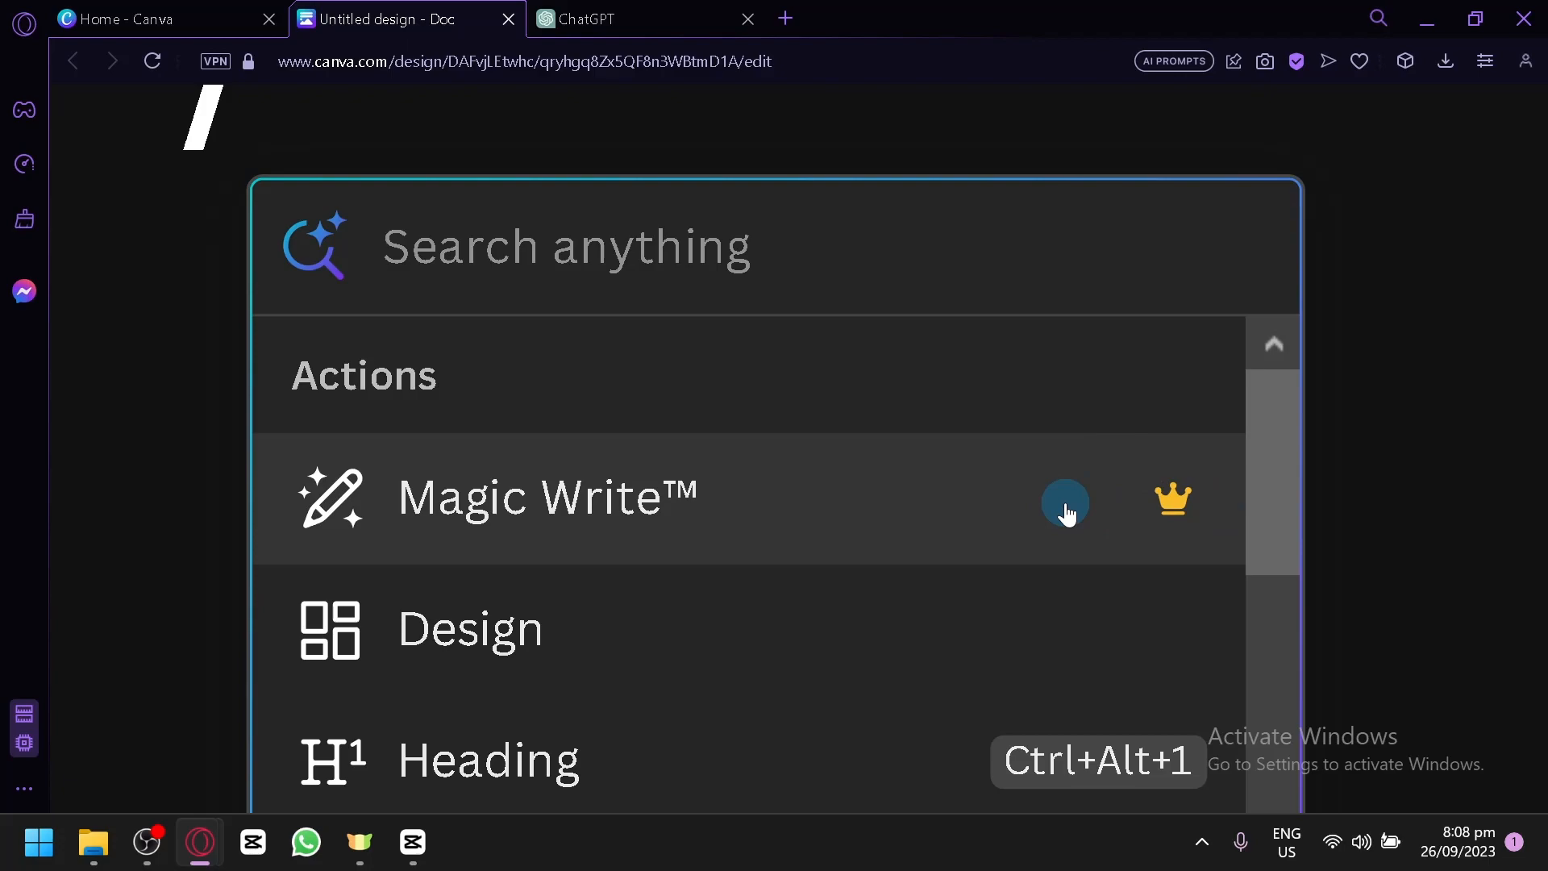
left_click(937, 523)
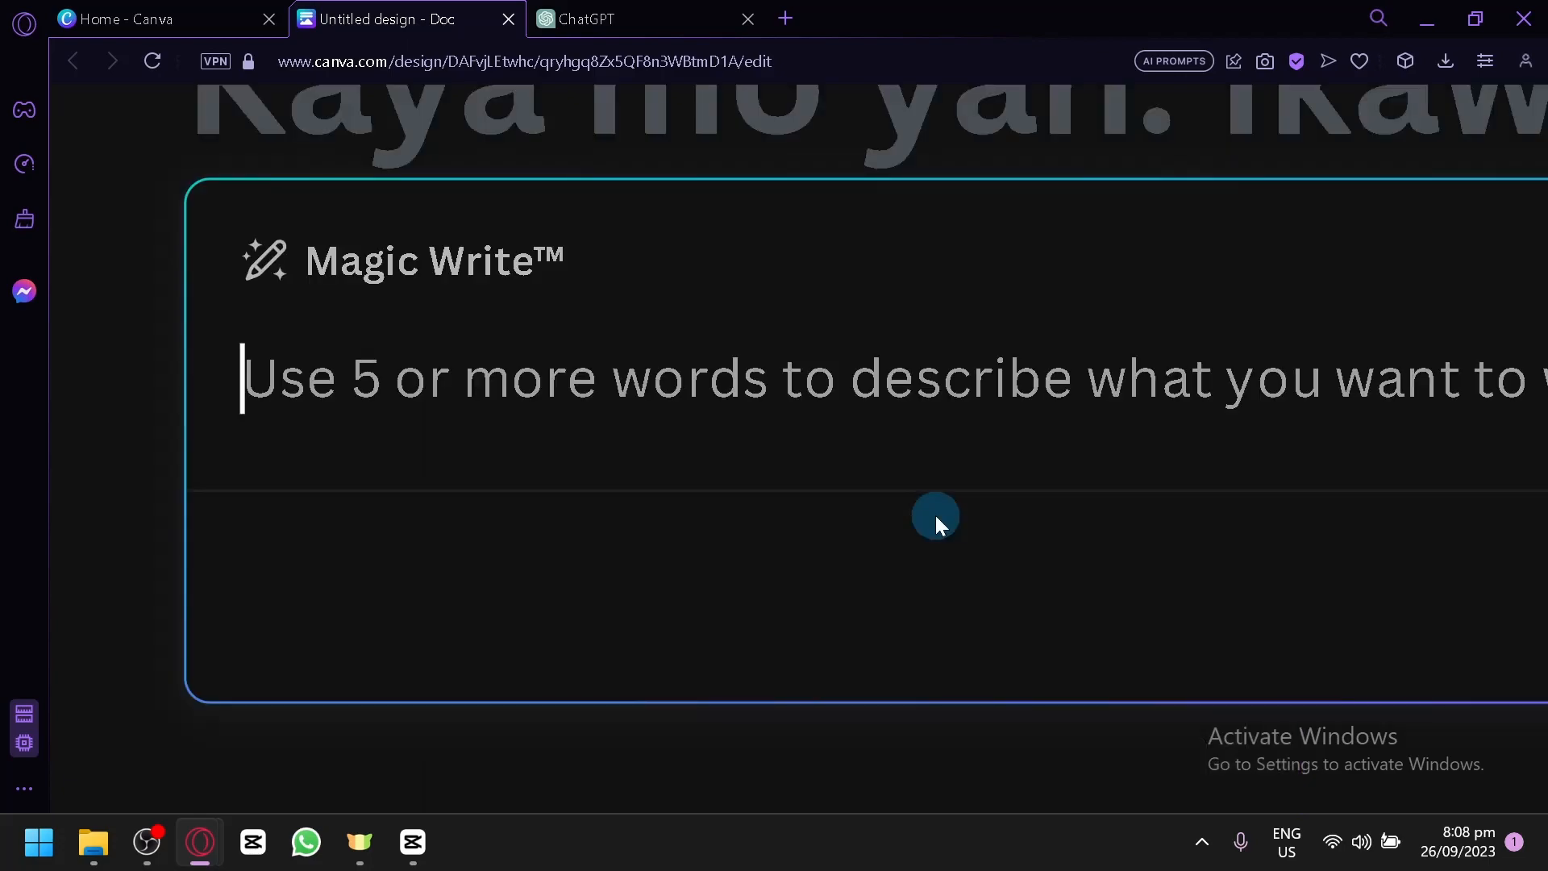
Step: Fill the Magic Write prompt with the example "Brainstorm ideas for marketing a new running shoe and explain the benefit of each idea"
scroll(935, 515, "down", 5)
scroll(935, 515, "right", 4)
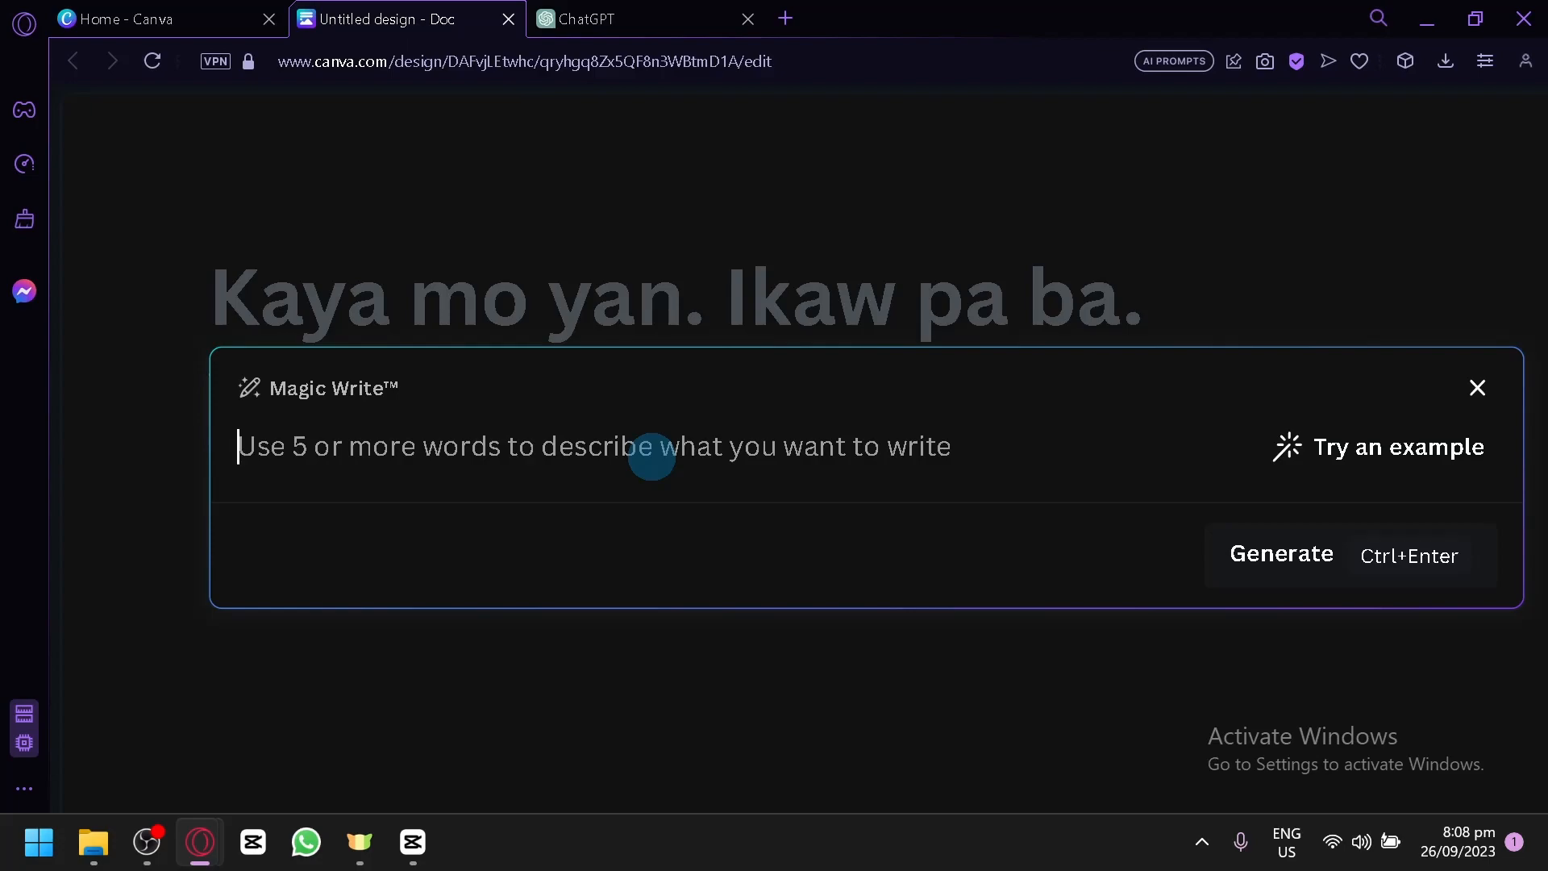
left_click(1371, 444)
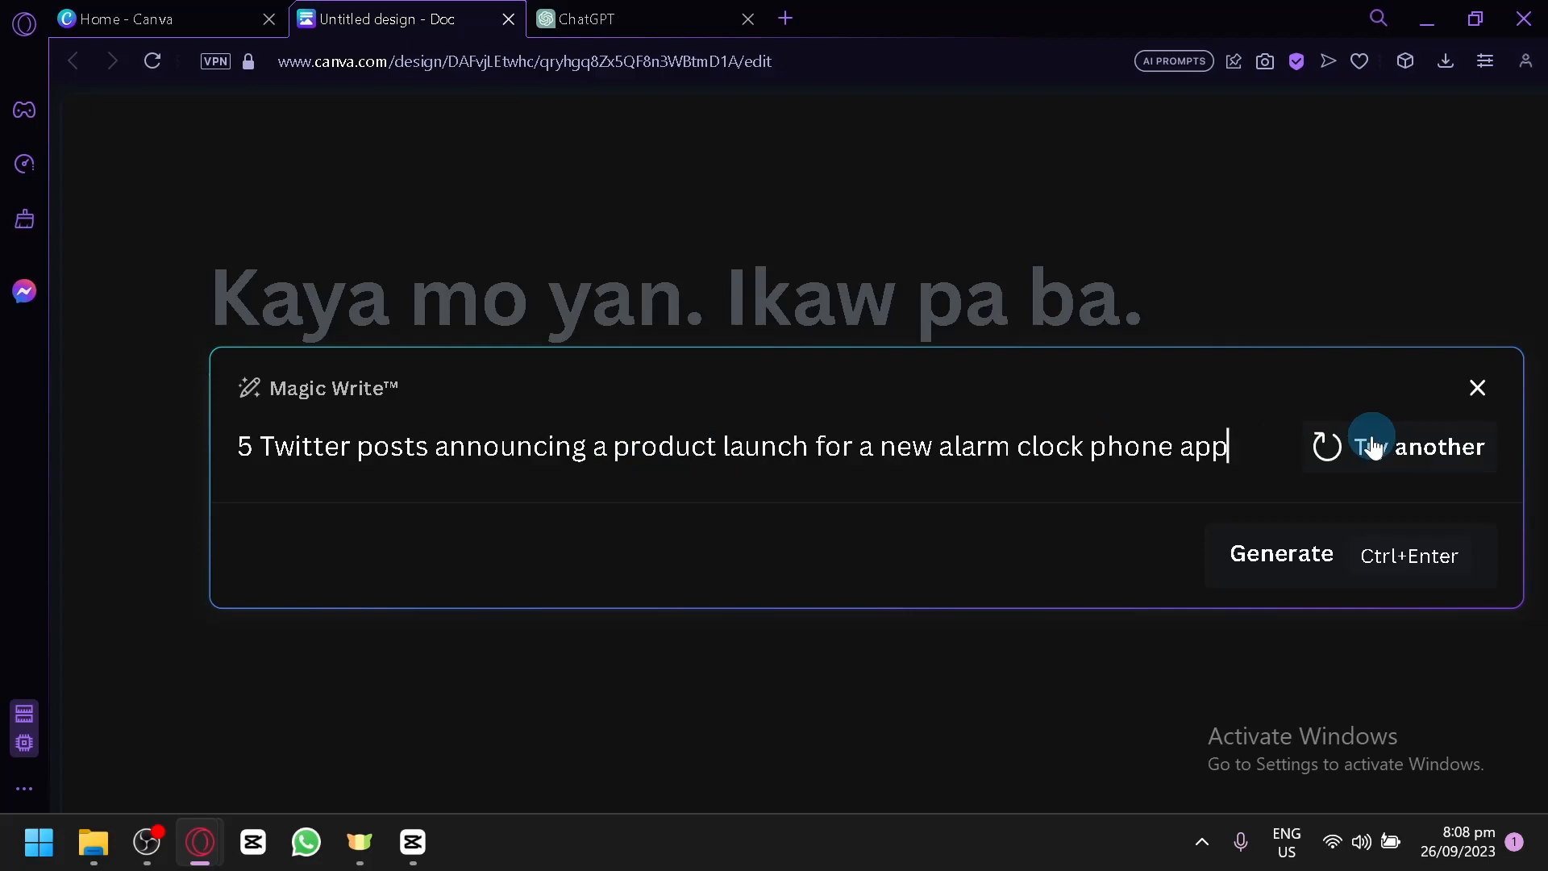
left_click(1329, 448)
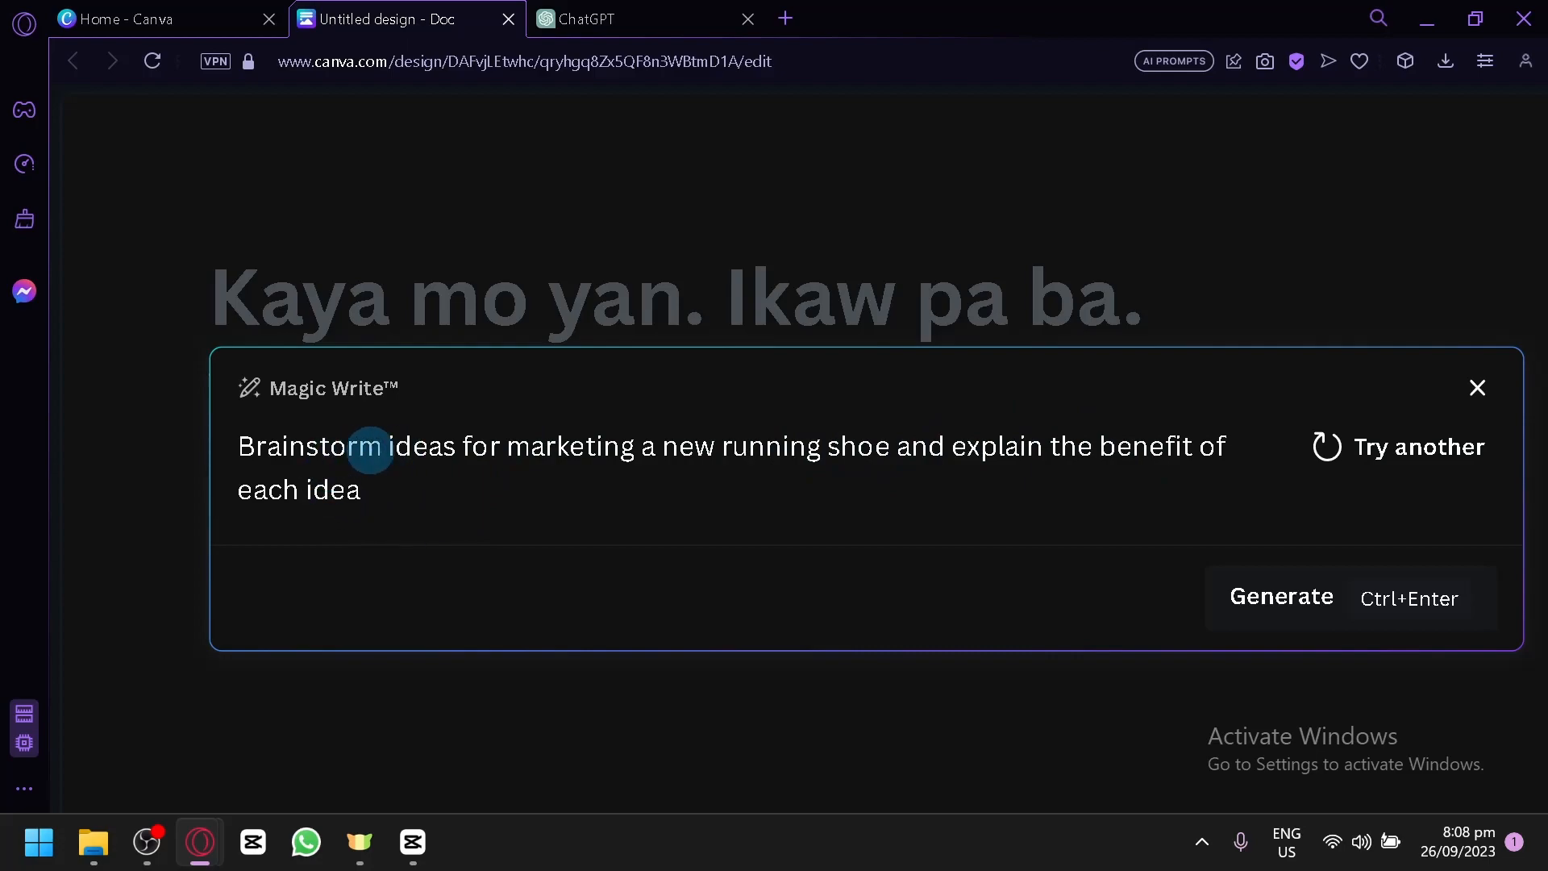
Step: Change the prompt to request 2 ideas, append "Give a health benefit for running and exercising", and generate the text
left_click(386, 446)
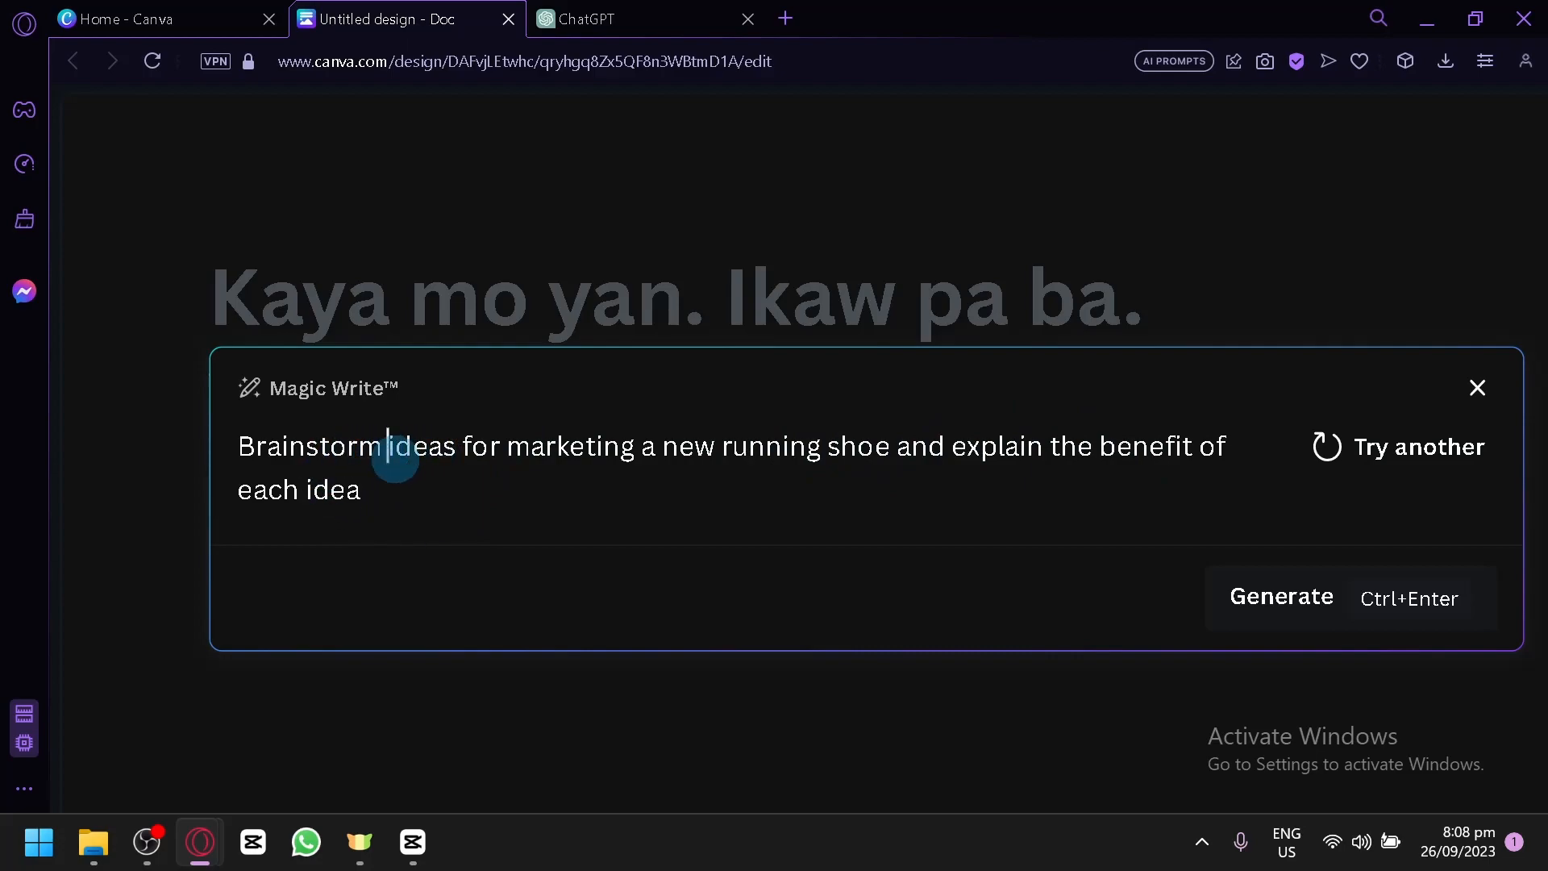
type("2")
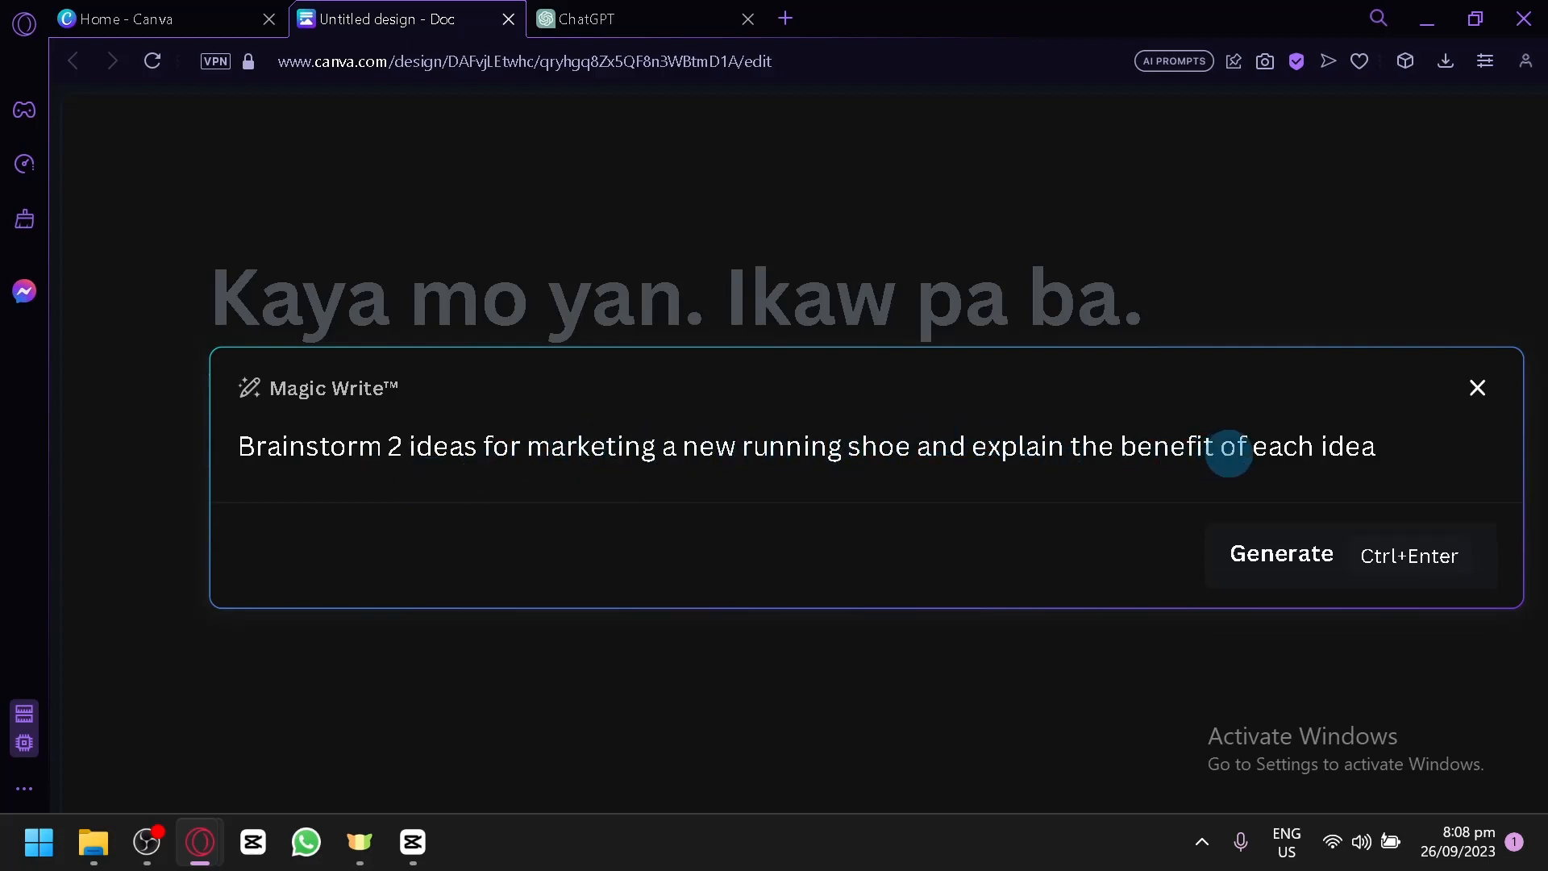
left_click(1397, 449)
type("Give a health")
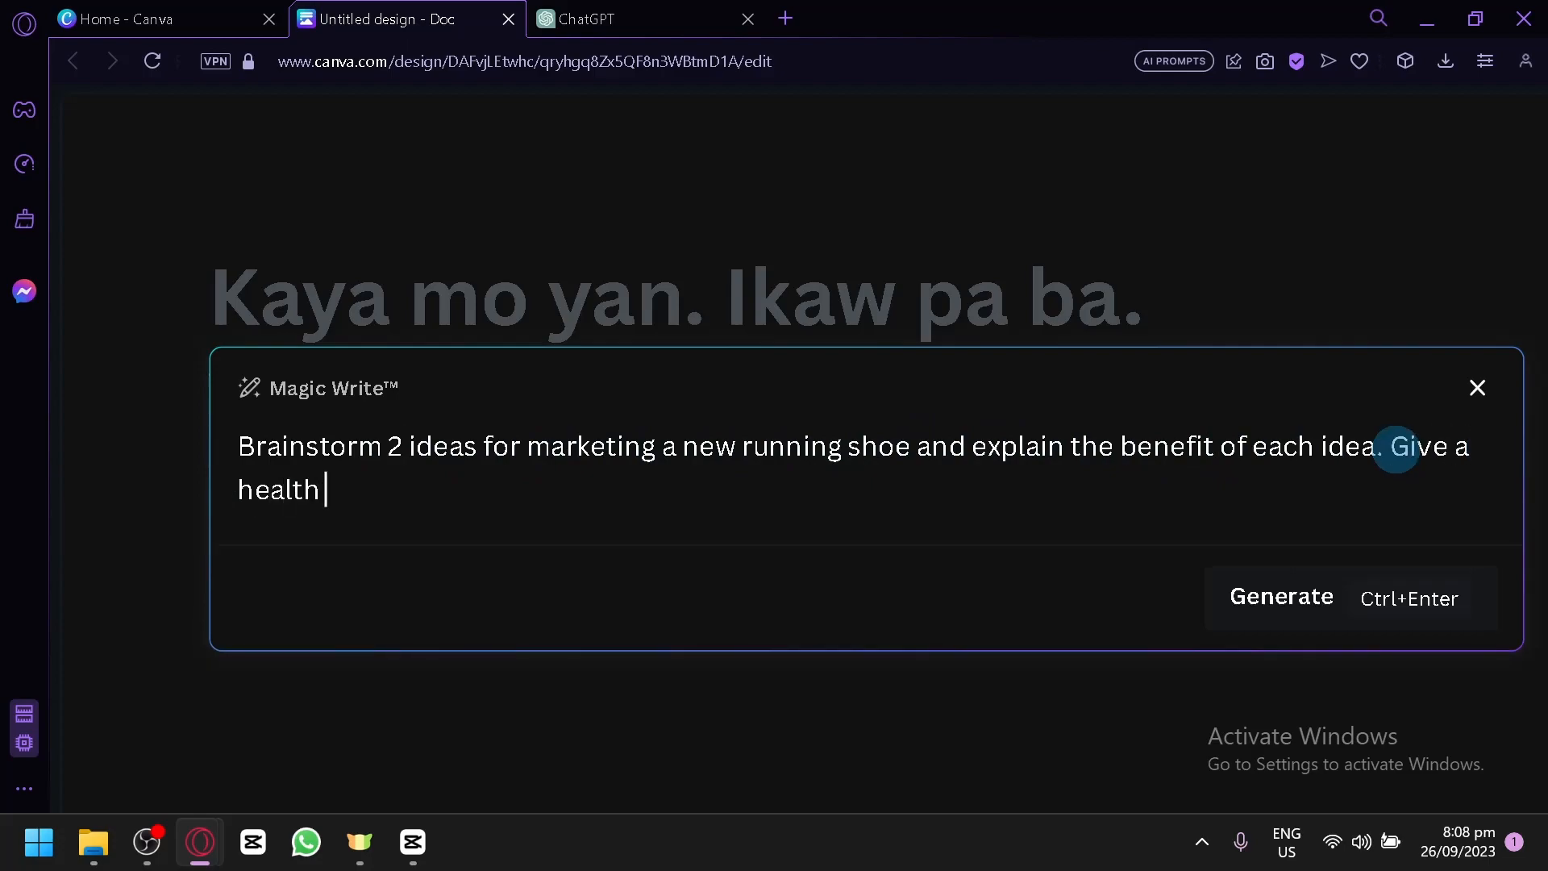
type(" benefit for ru")
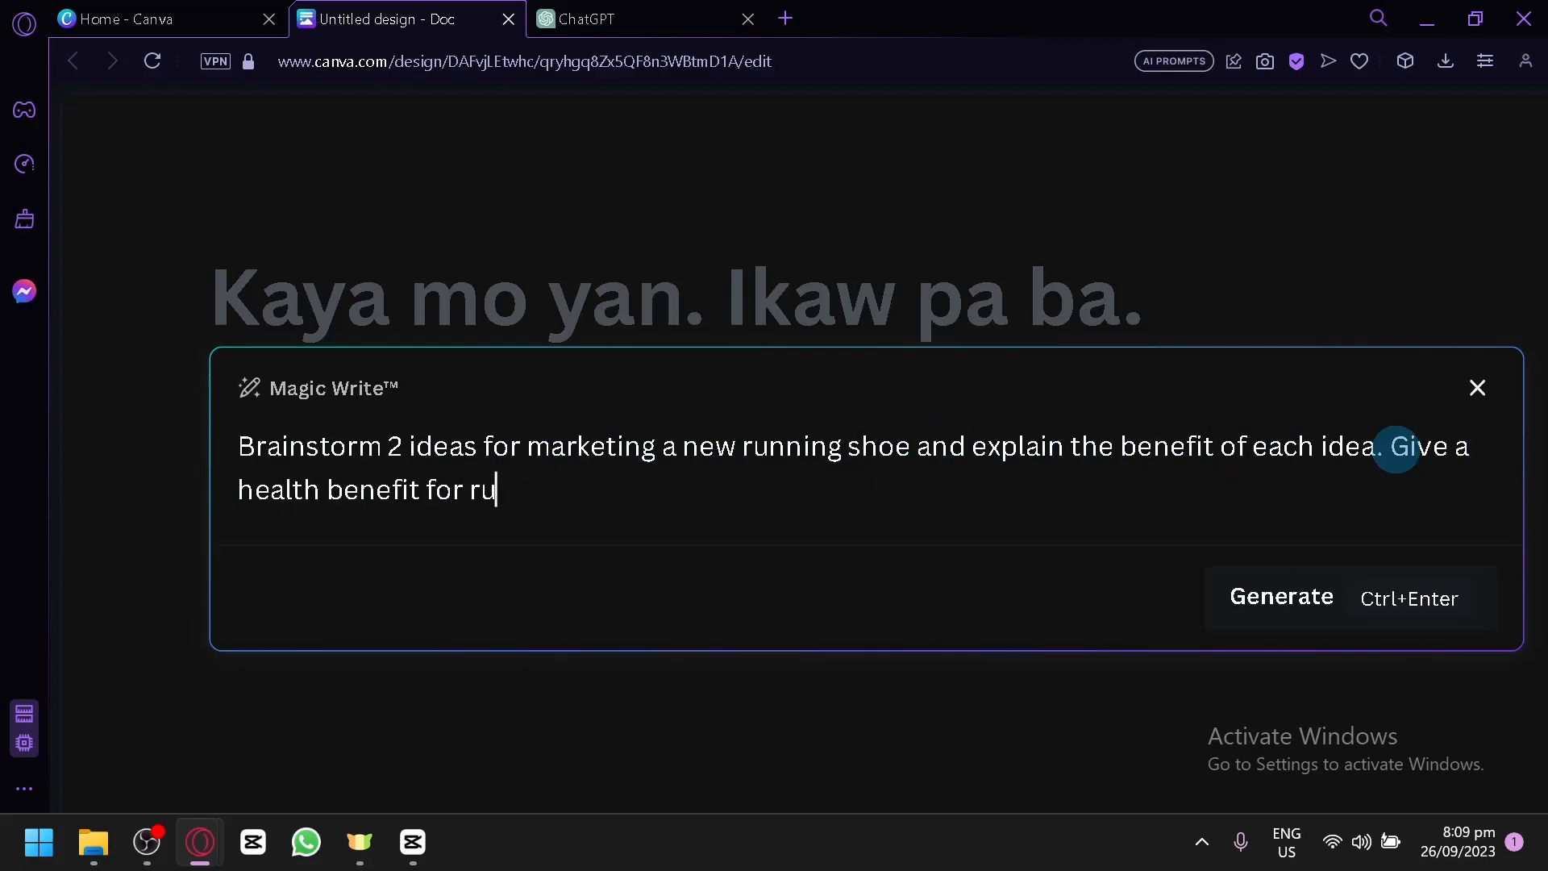
type("nning and exercising")
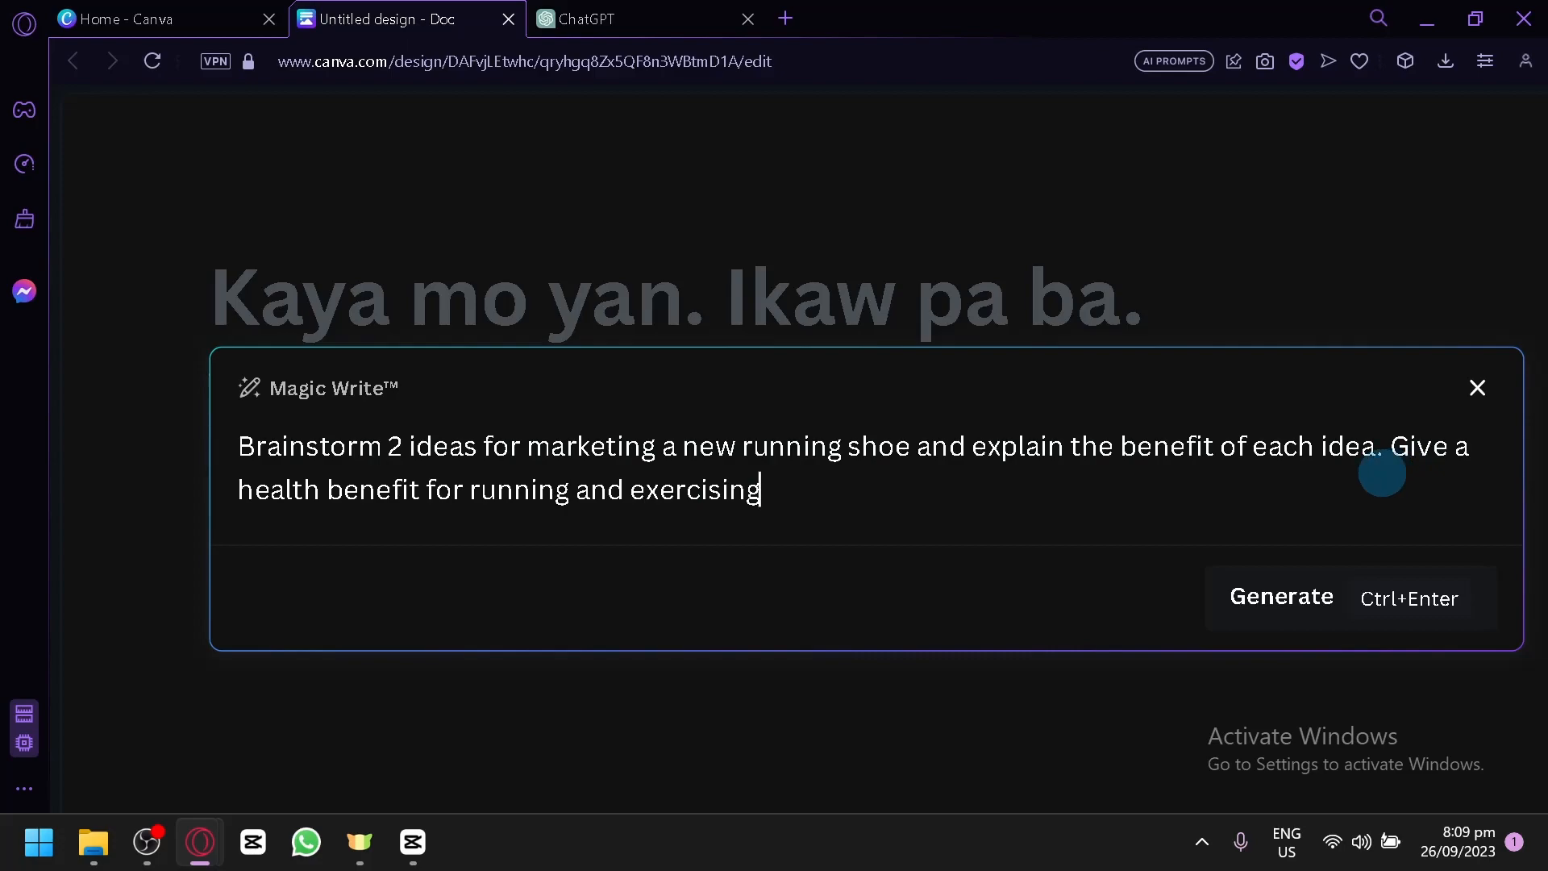
left_click(1282, 598)
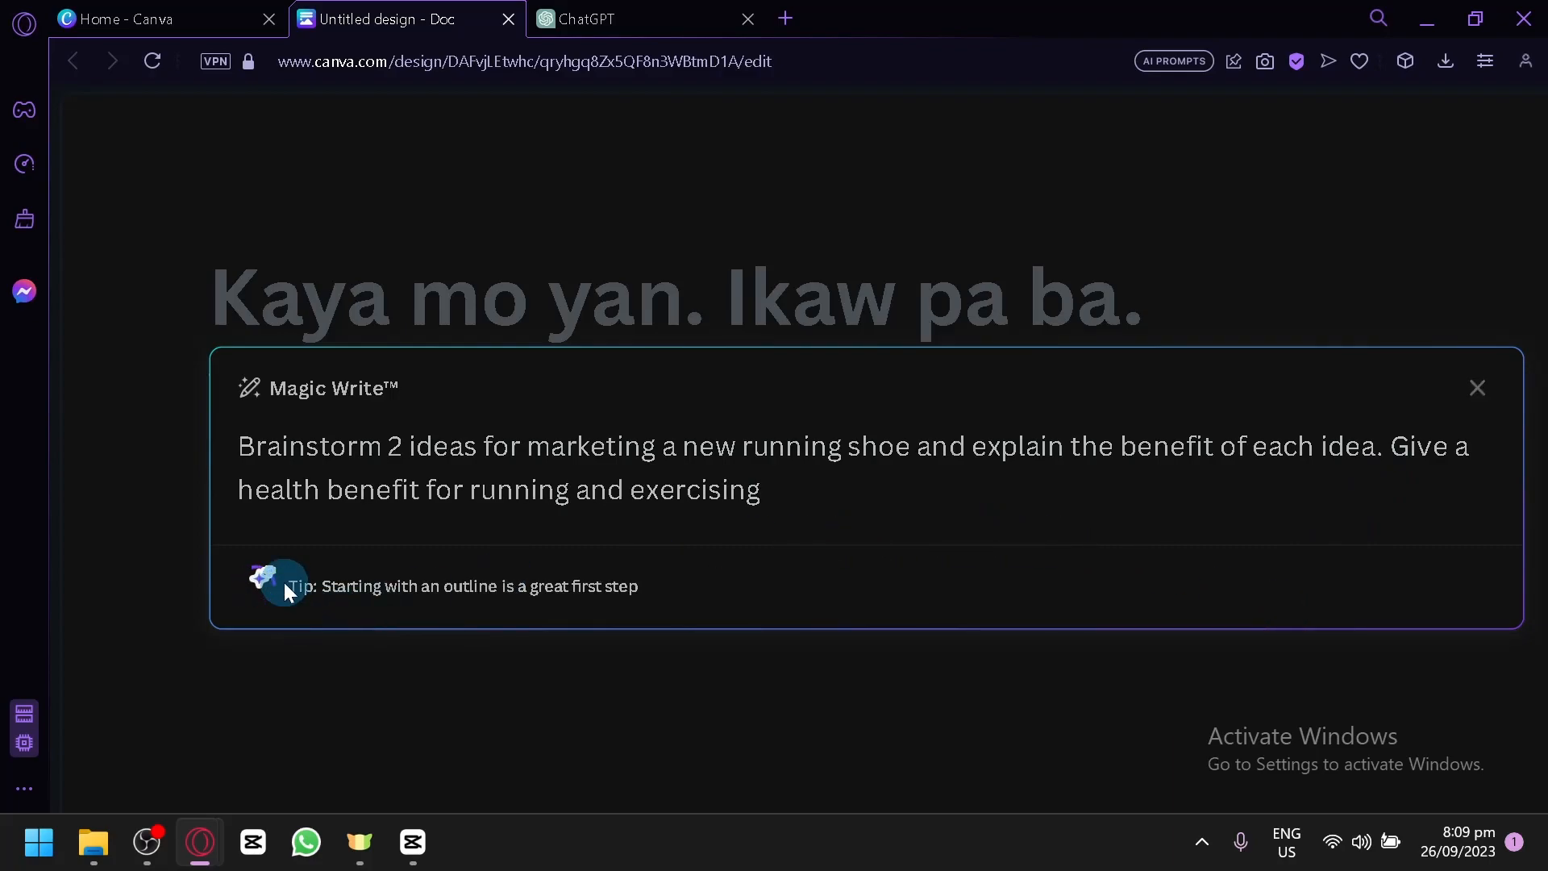
Step: Delete the large prompt heading and the "Sure, I'd be happy to help you" introductory line from the generated text
scroll(619, 516, "down", 10)
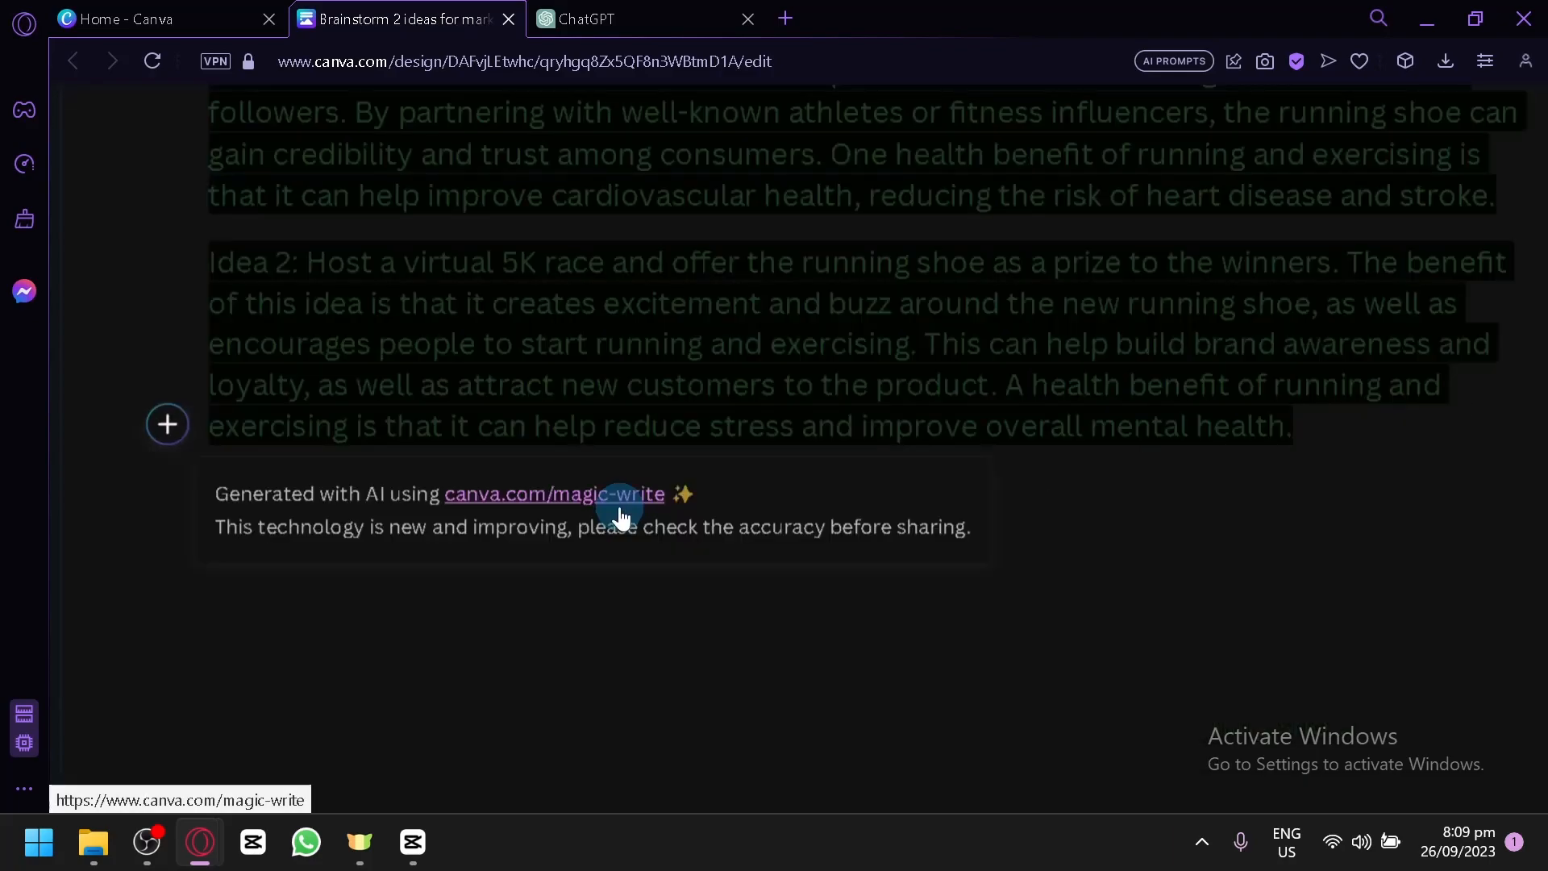
left_click(402, 262)
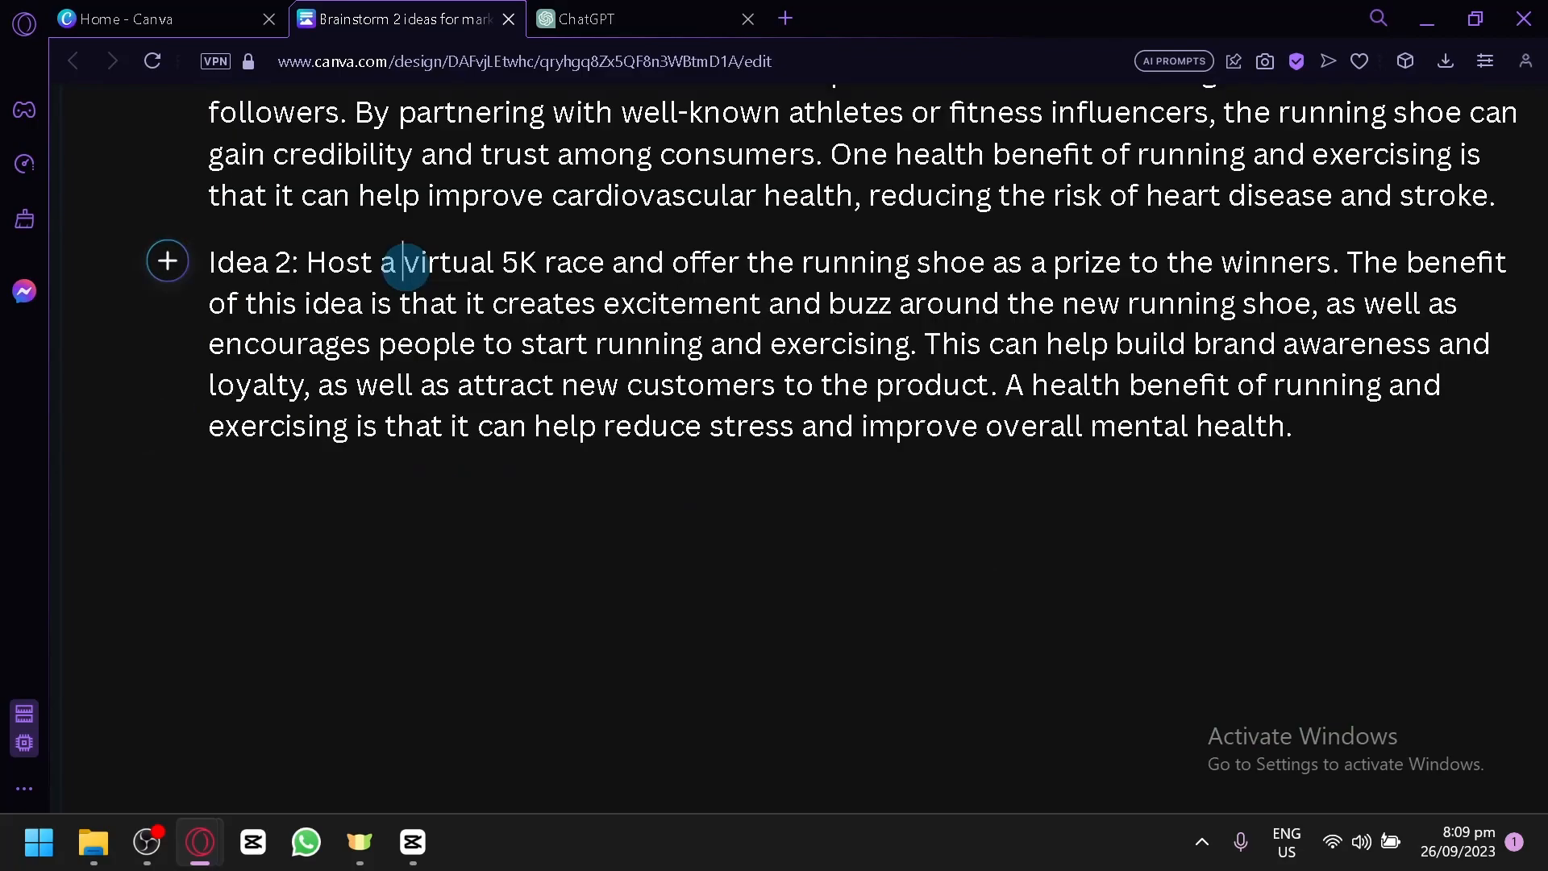
scroll(386, 244, "down", 5)
scroll(505, 337, "up", 4)
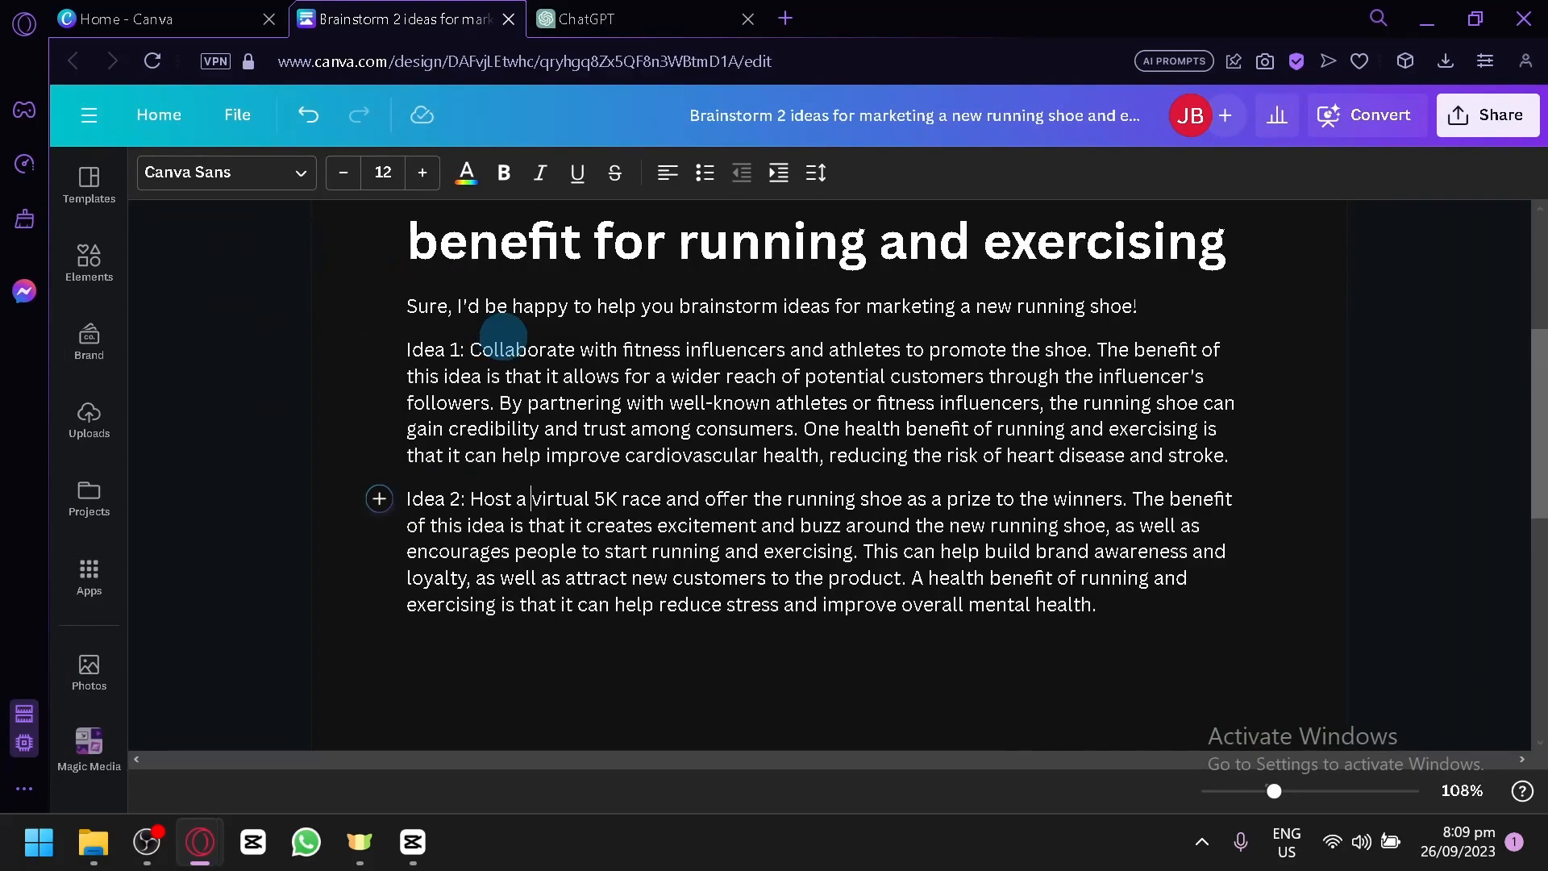
scroll(637, 335, "up", 2)
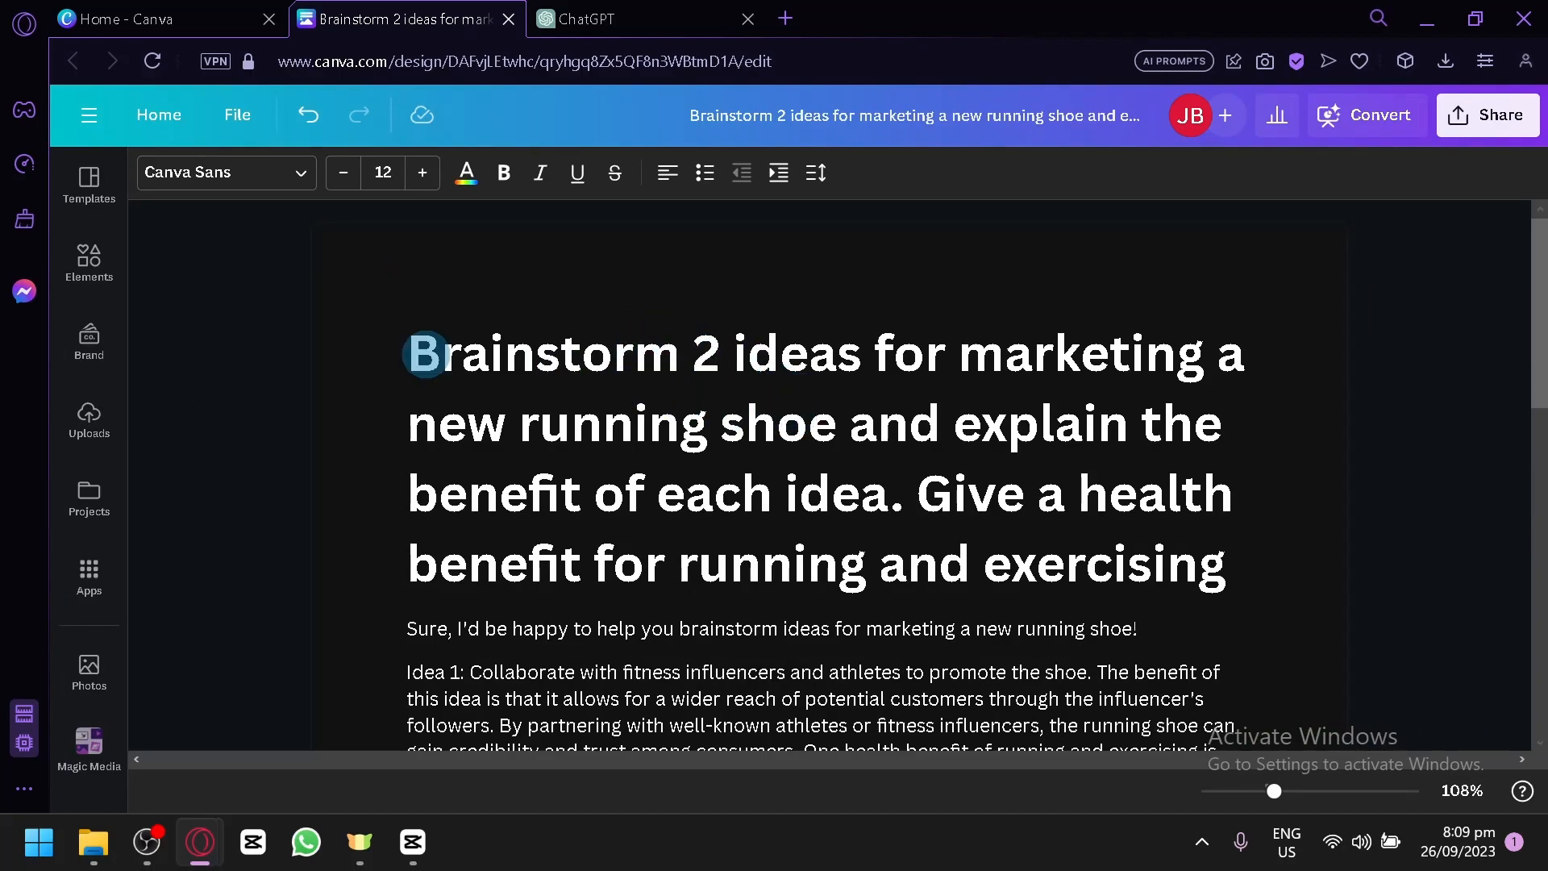
left_click_drag(425, 355, 1241, 564)
scroll(1145, 615, "down", 2)
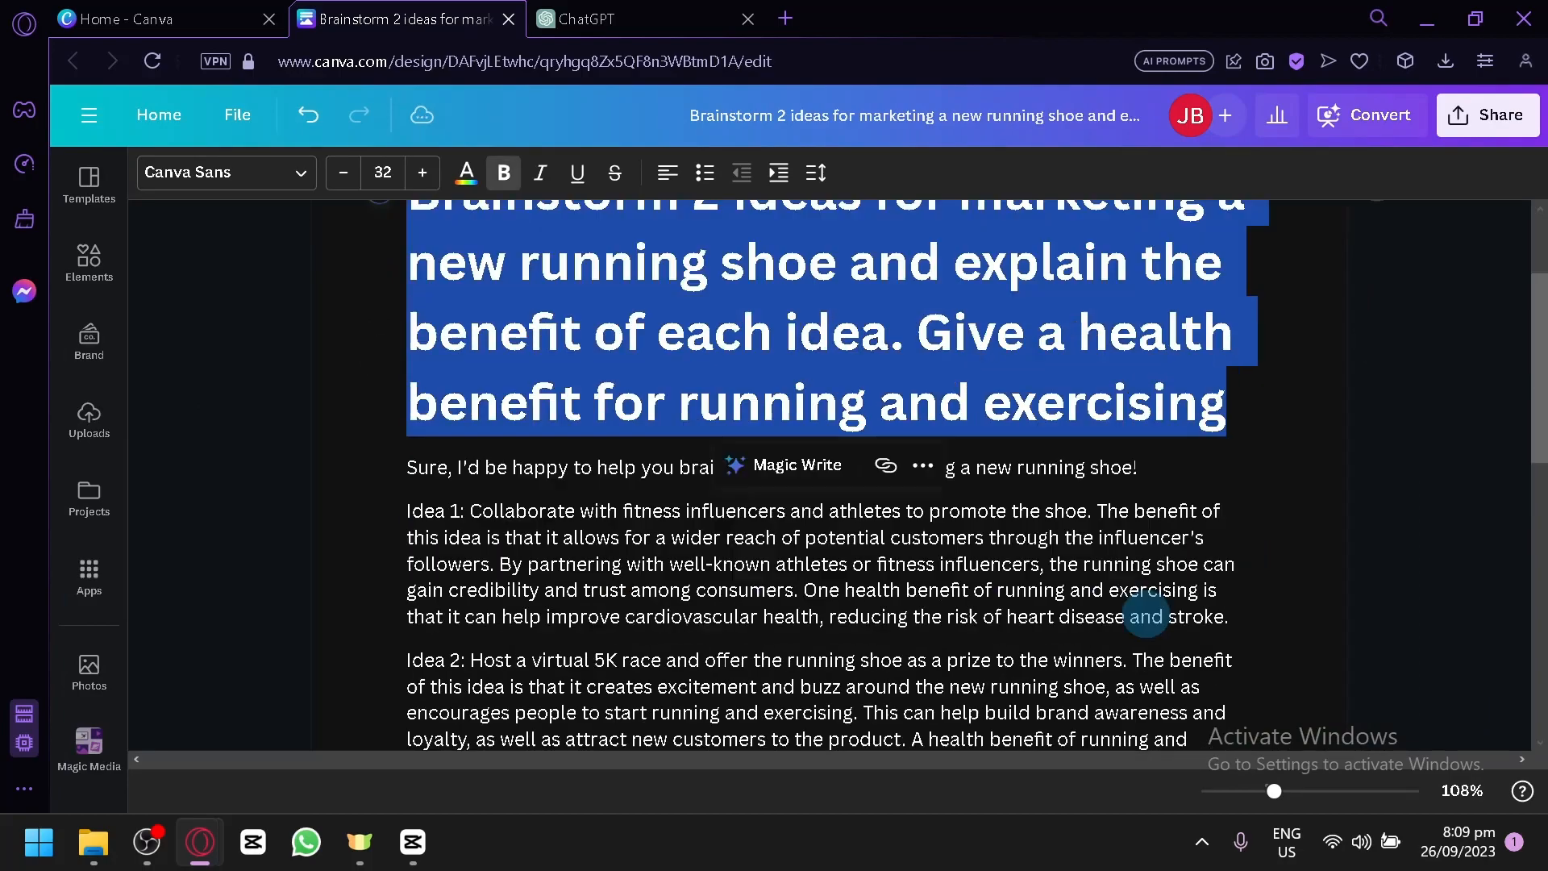
key("BackSpace")
left_click_drag(408, 316, 1172, 309)
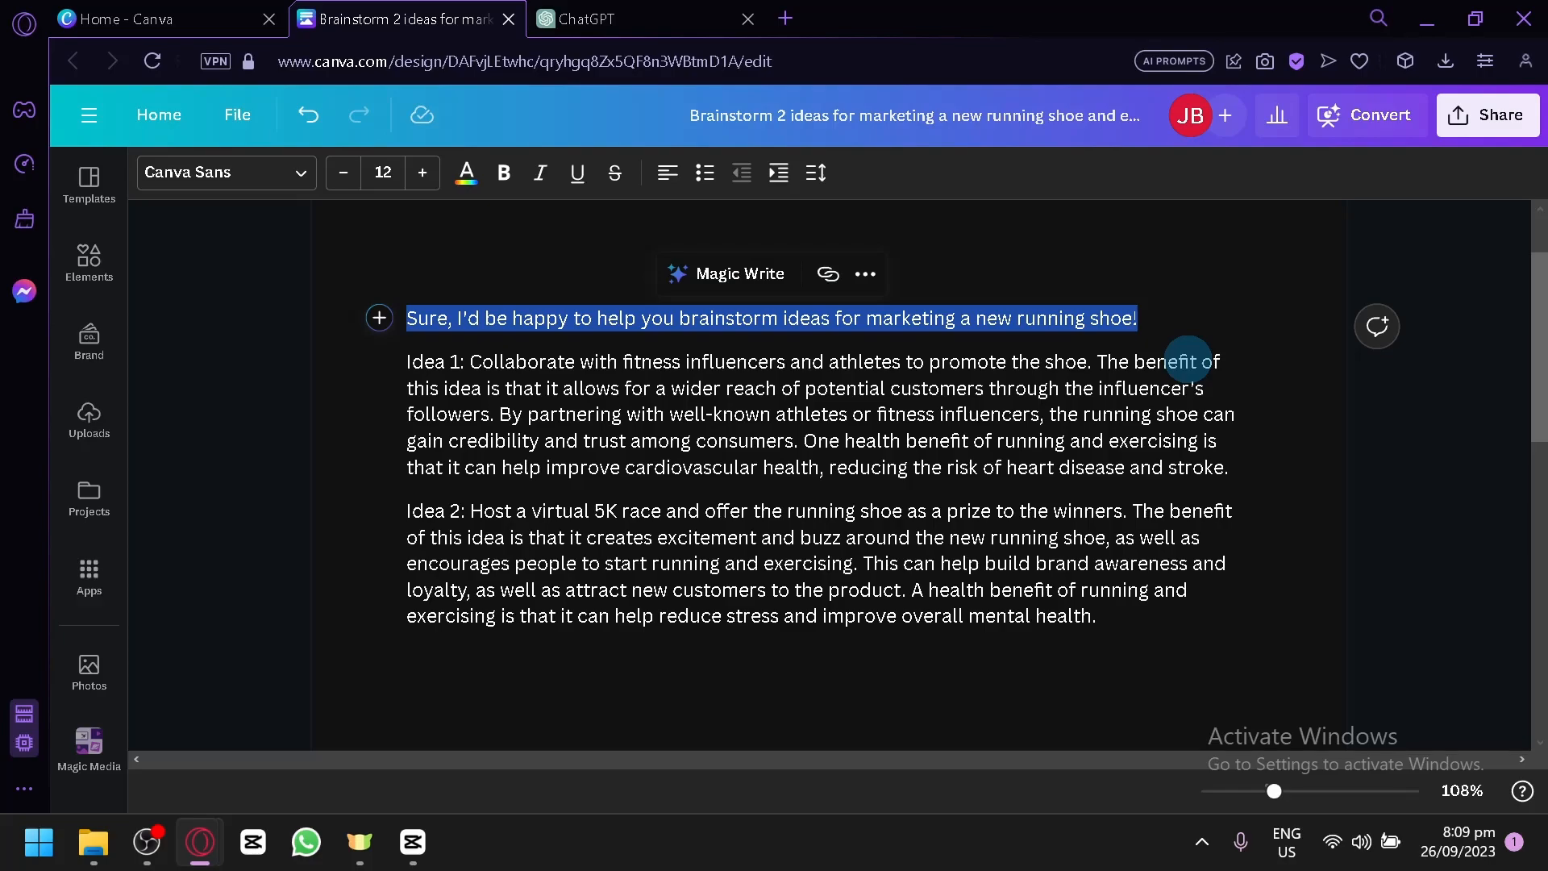
key("BackSpace")
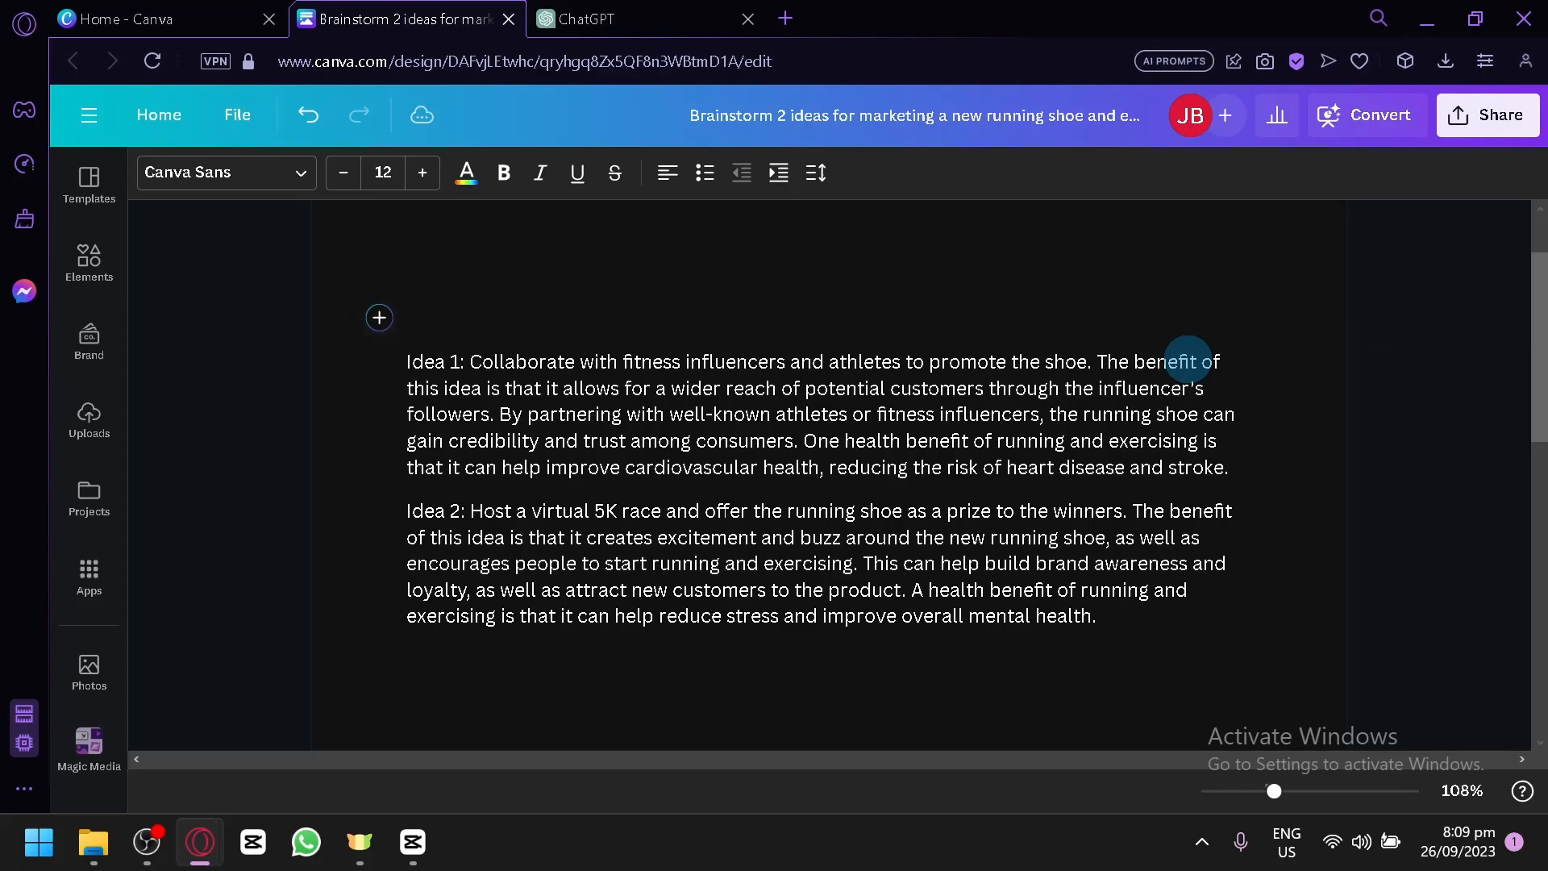
Step: Check the Idea 1 and Idea 2 labels and the health benefit sentence in each paragraph against the prompt
scroll(1187, 361, "down", 1)
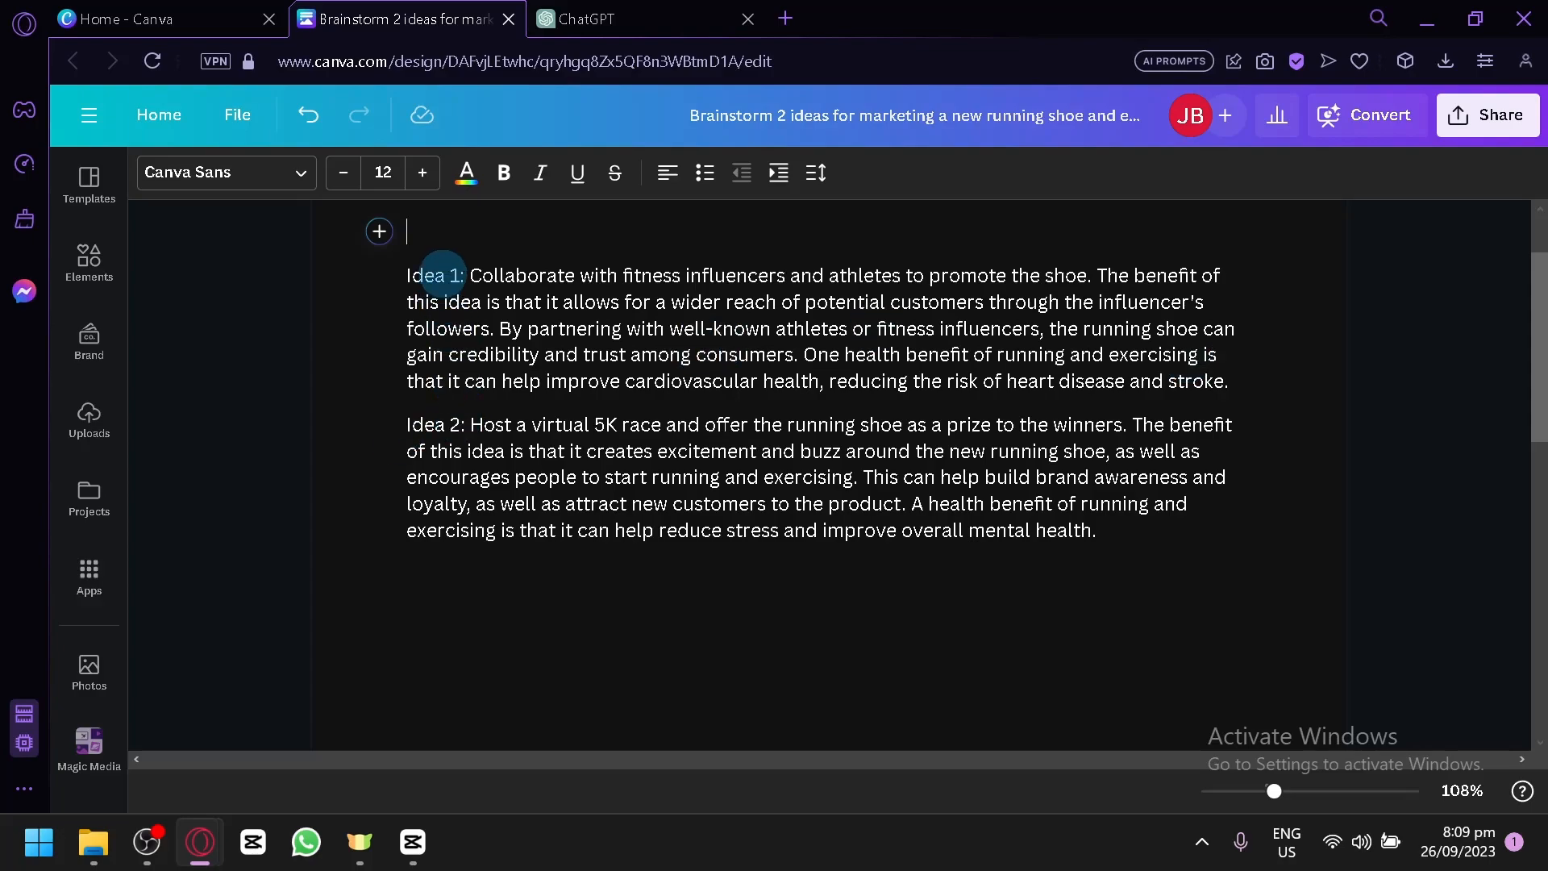
left_click_drag(465, 275, 396, 277)
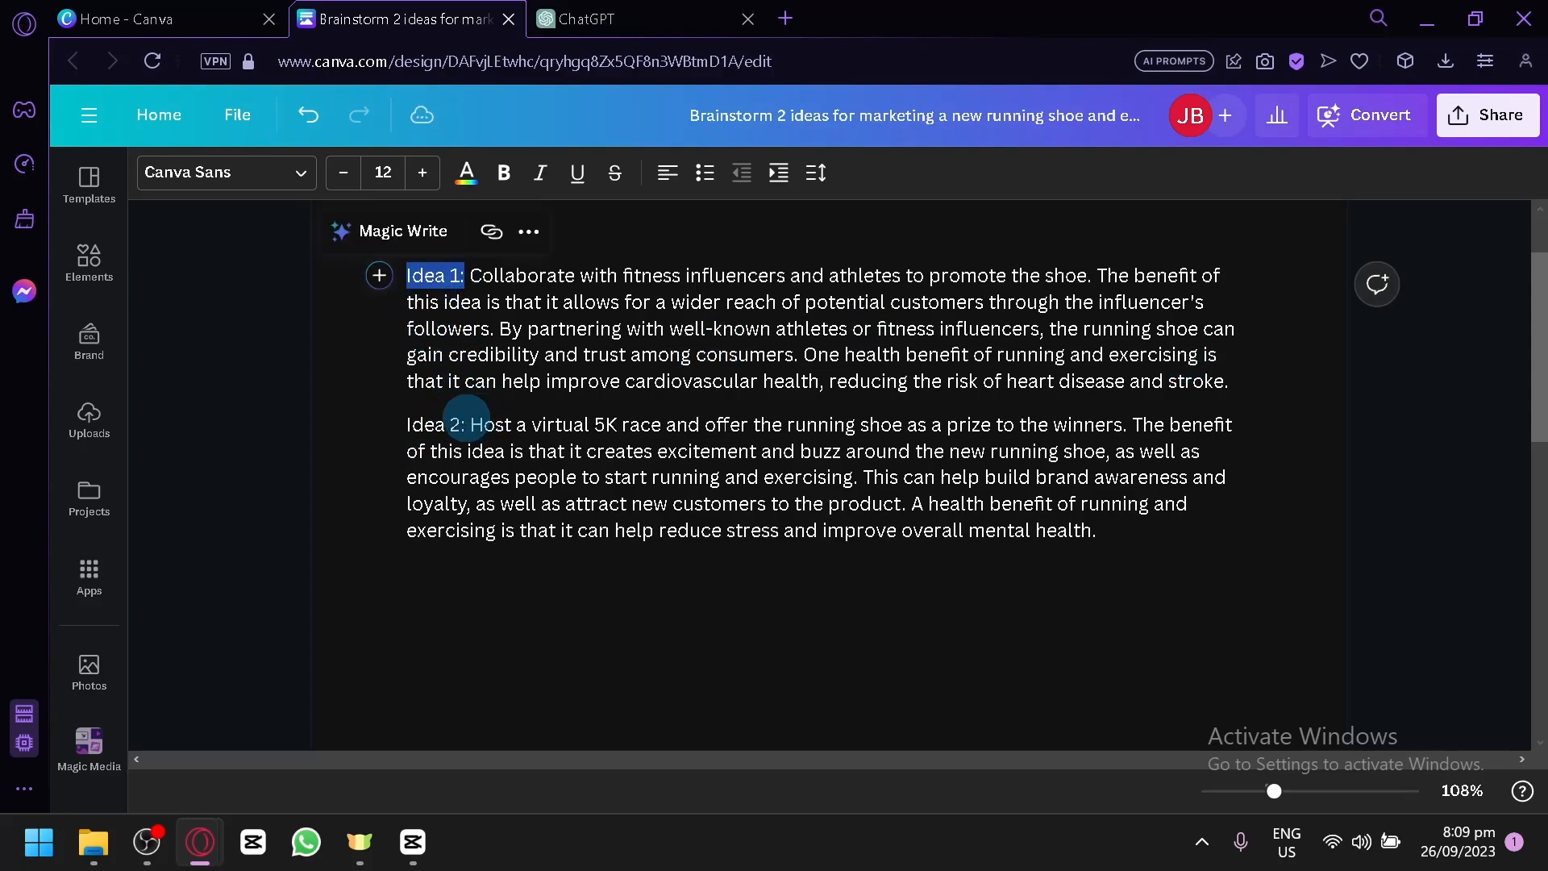
left_click_drag(466, 424, 407, 424)
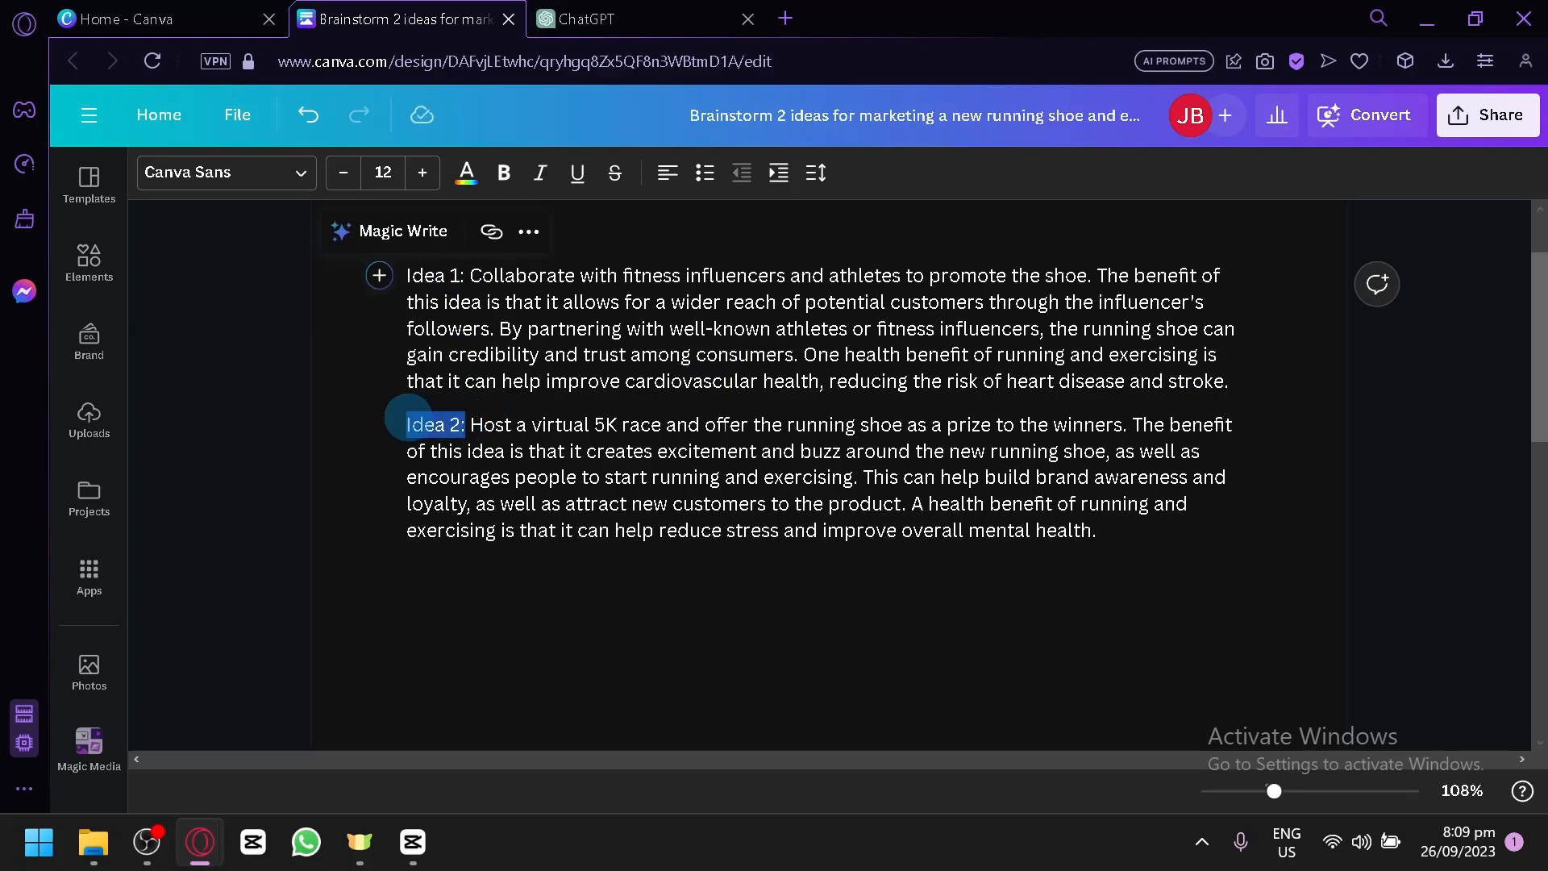
left_click(862, 355)
mouse_move(803, 355)
left_mouse_down()
mouse_move(1139, 356)
mouse_move(1215, 380)
left_mouse_up()
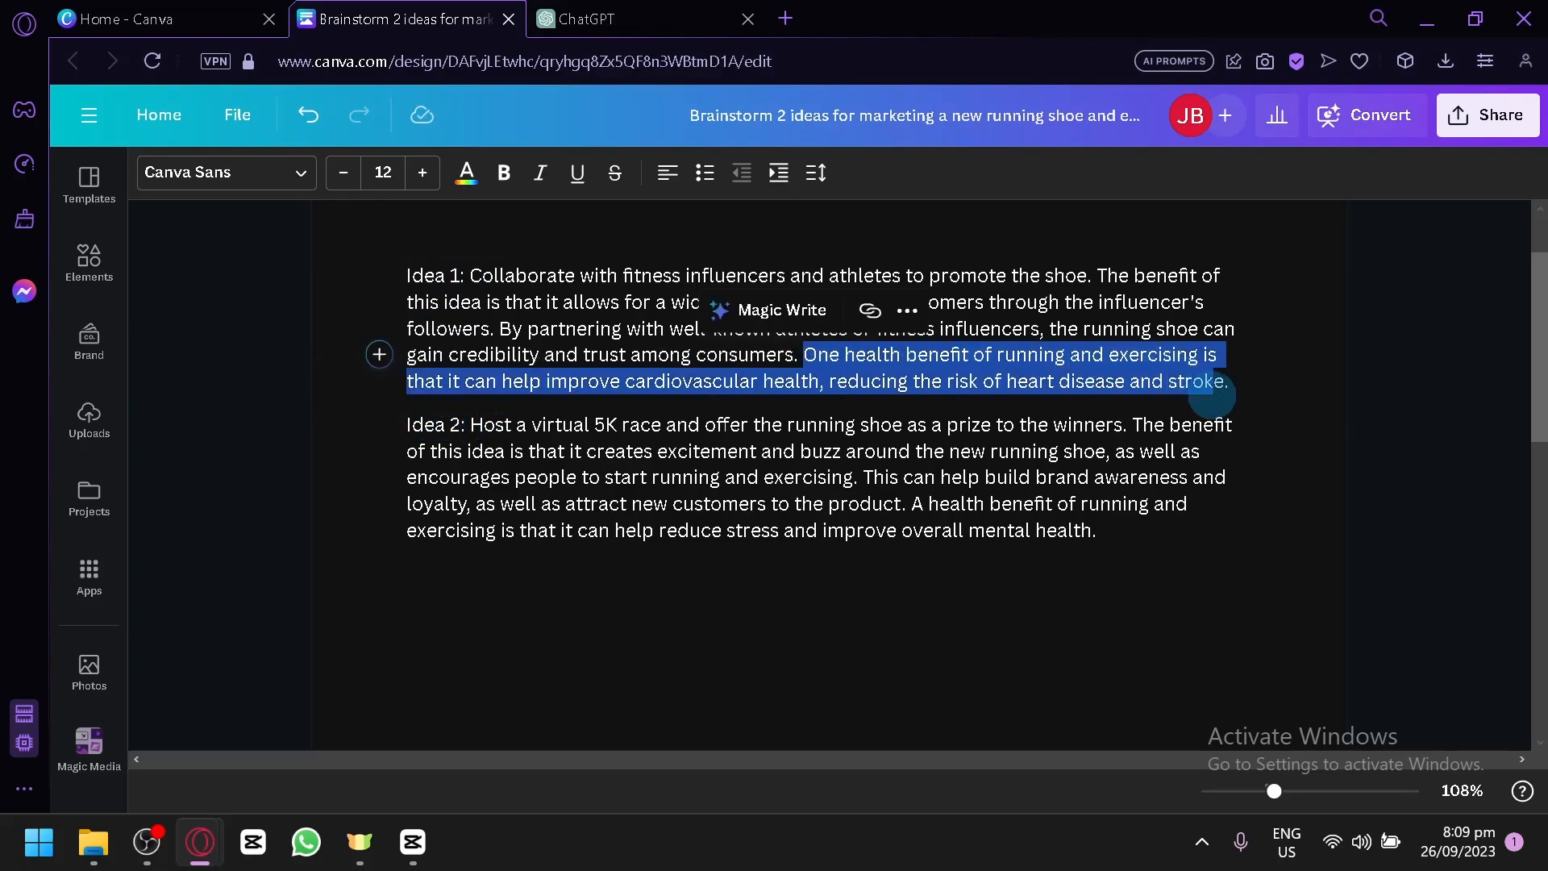
left_click_drag(1098, 532, 908, 503)
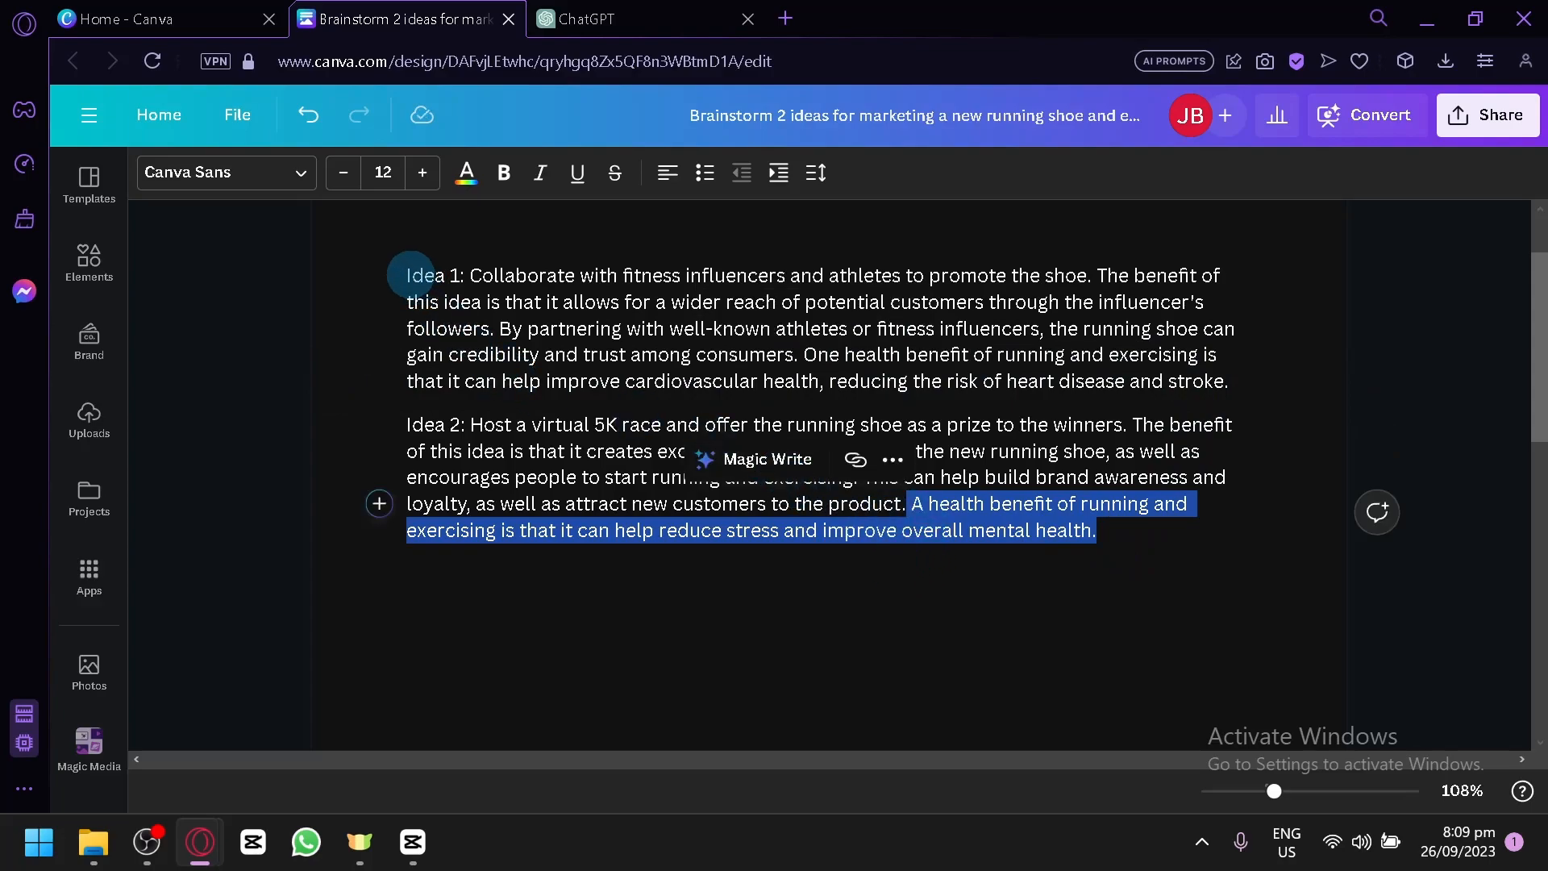
Step: Summarize the whole Idea 1 paragraph with Magic Write
left_click(407, 275)
mouse_move(407, 275)
left_mouse_down()
mouse_move(519, 273)
mouse_move(1233, 384)
left_mouse_up()
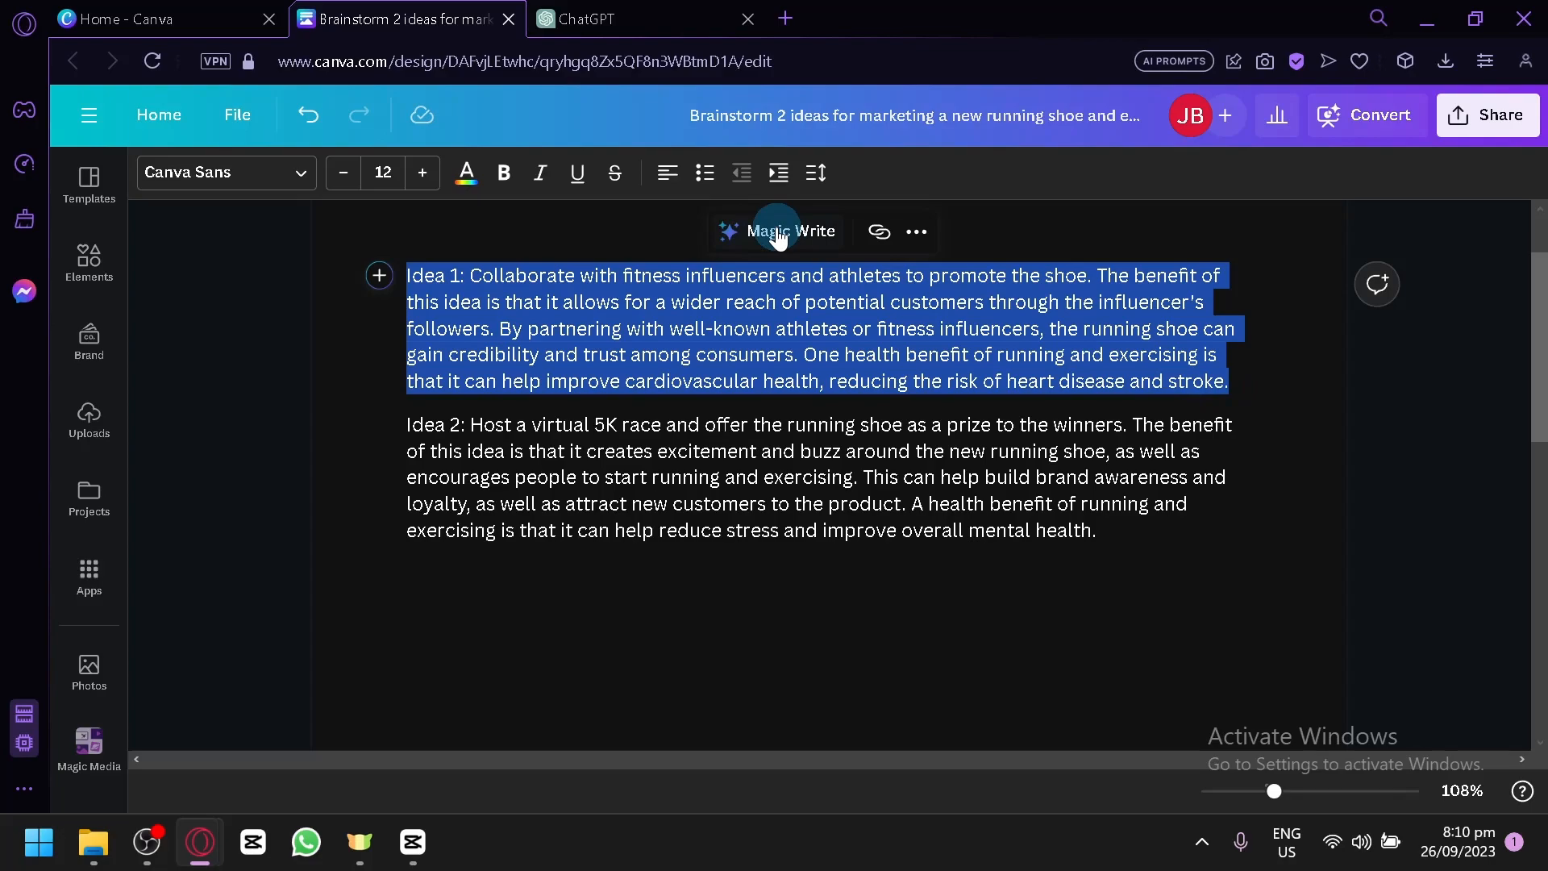
left_click(778, 234)
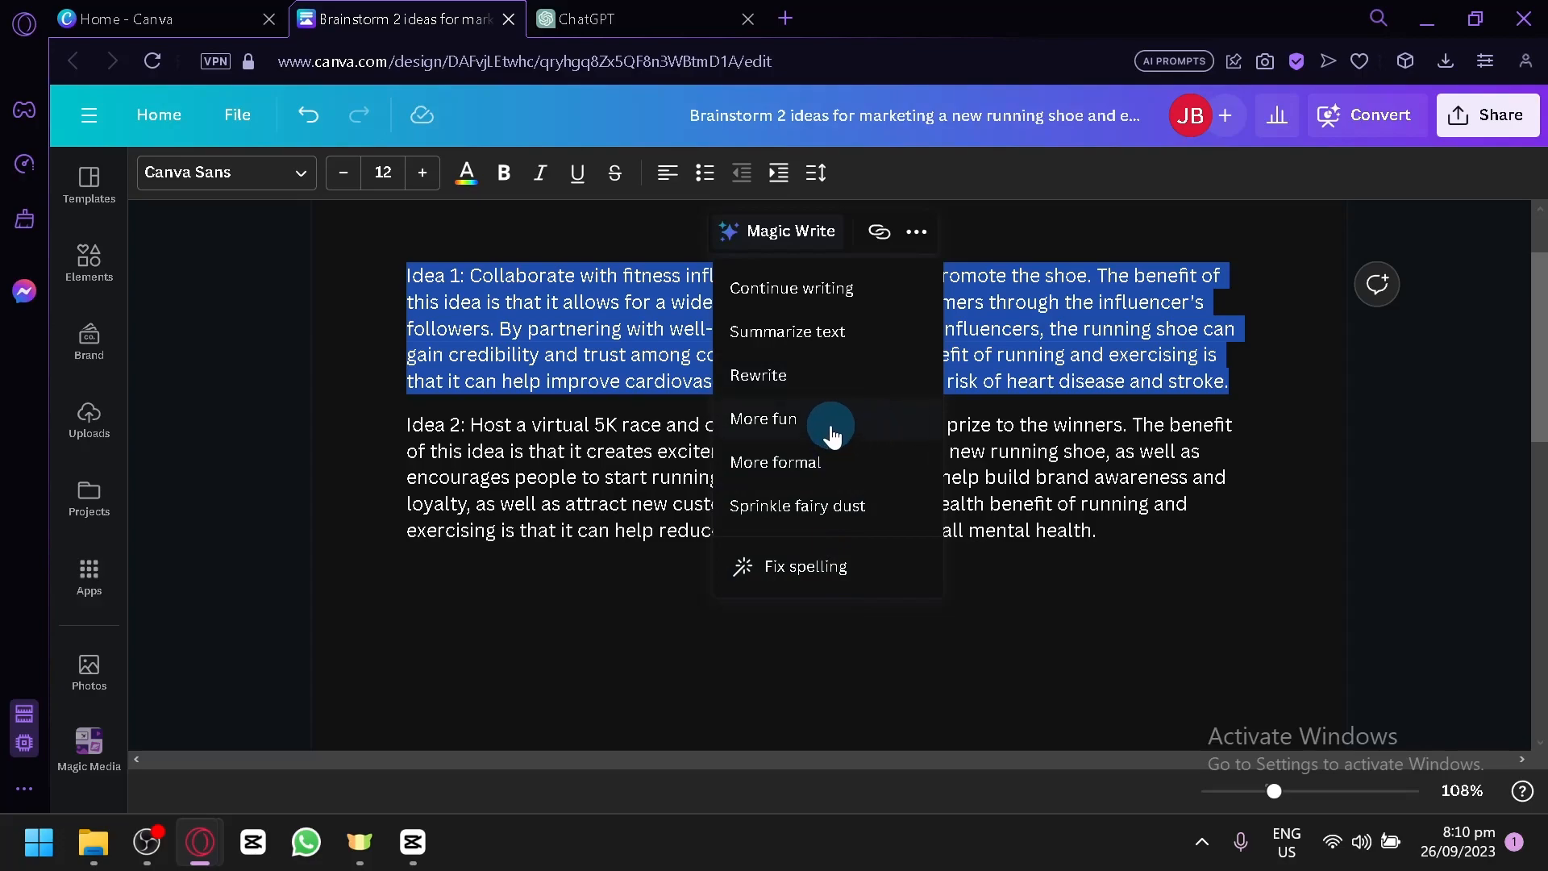
left_click(830, 313)
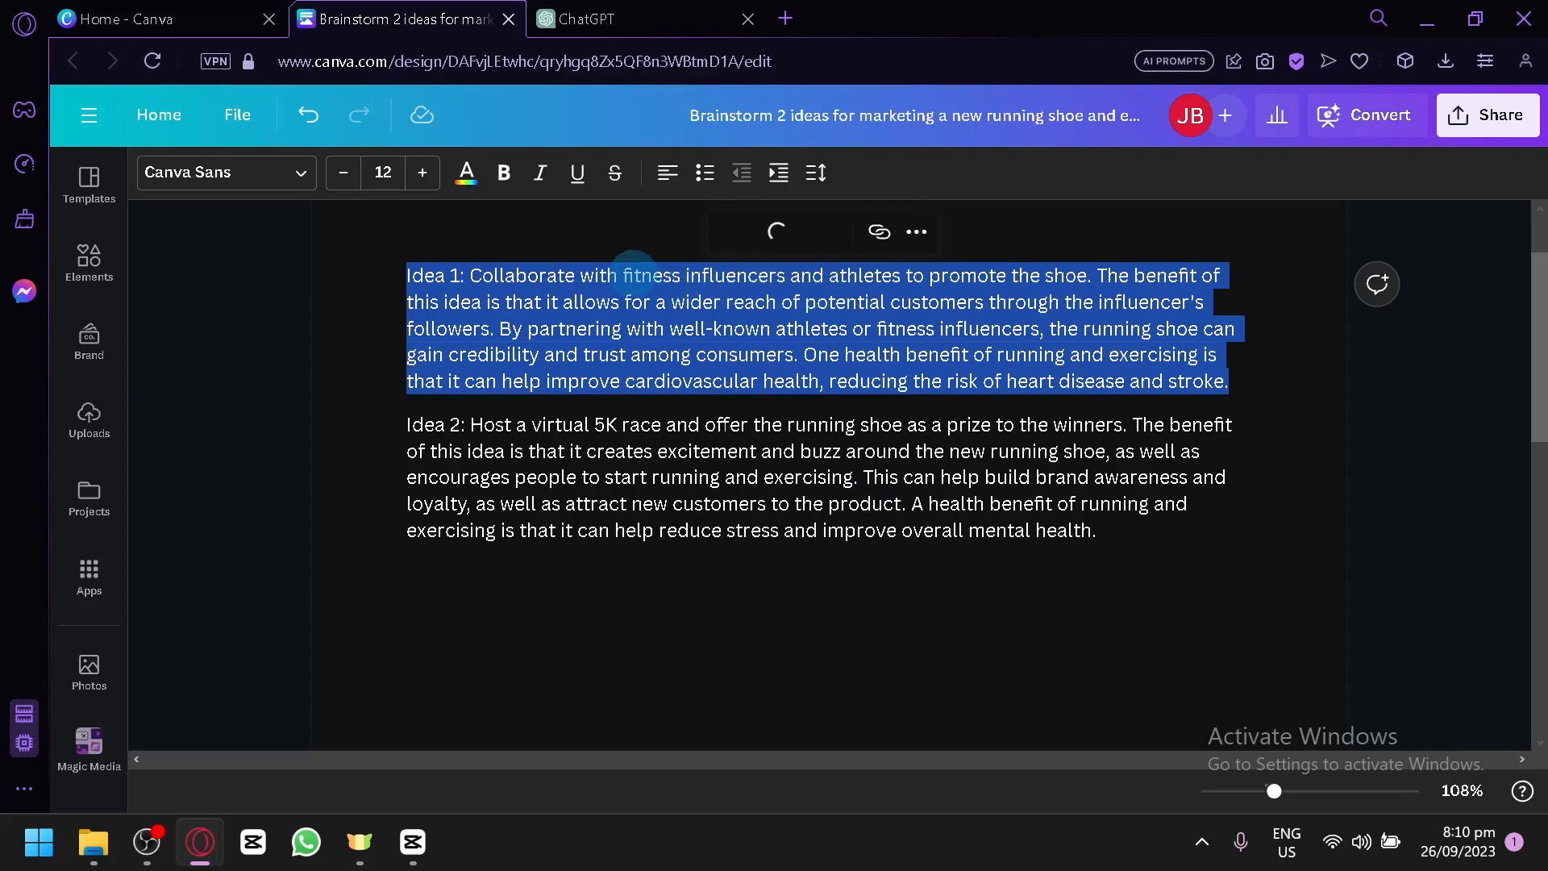
Step: Summarize the Idea 1 paragraph together with the three continuation paragraphs below it using Magic Write
scroll(709, 400, "down", 6)
scroll(730, 403, "up", 4)
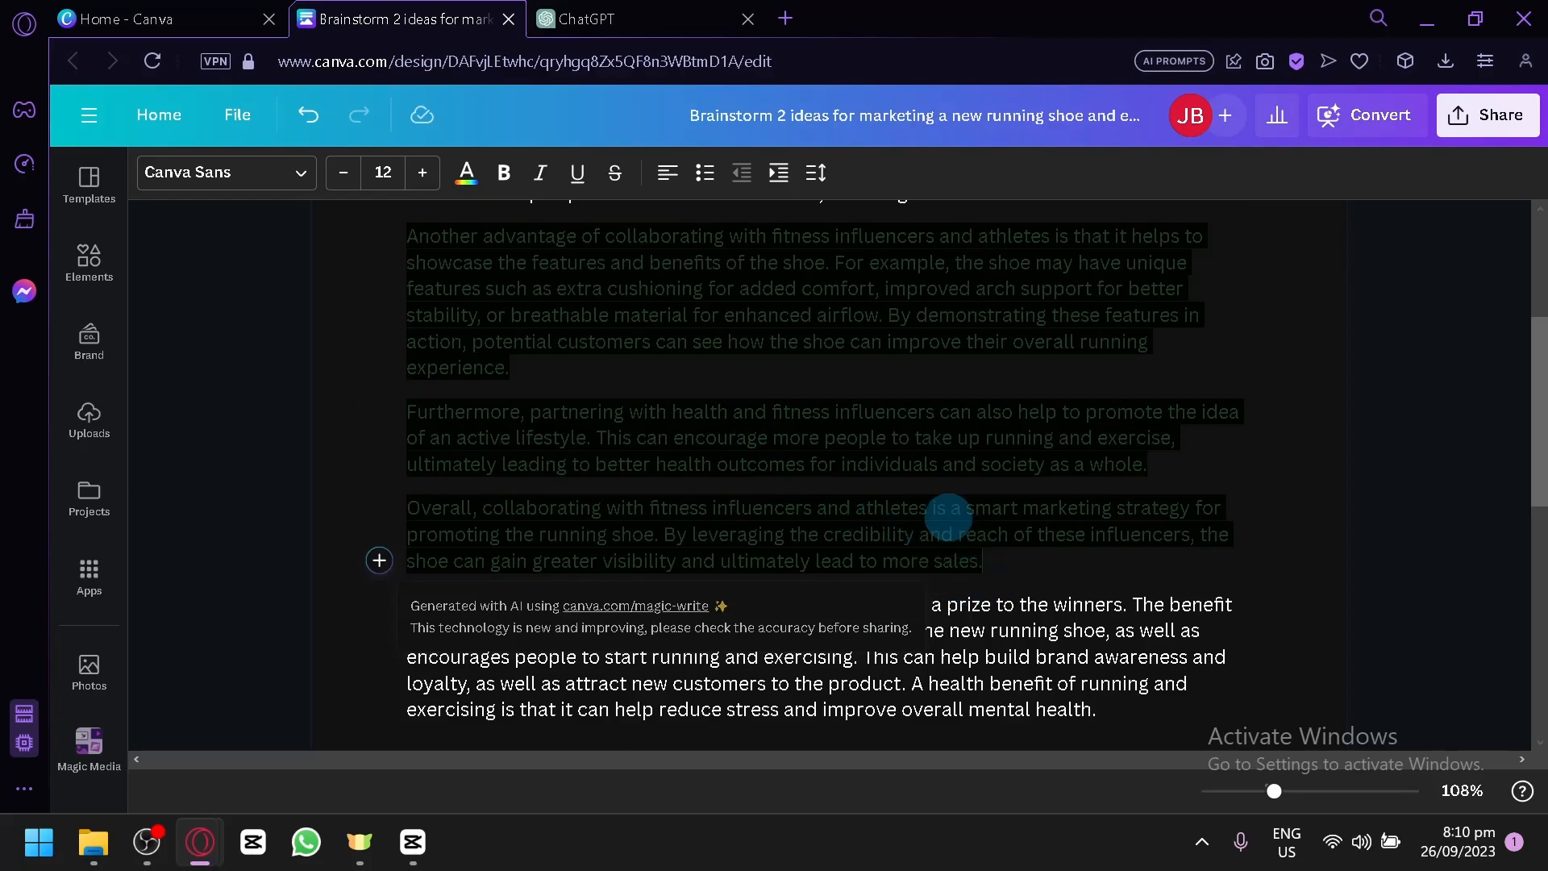
left_click(944, 511)
left_click_drag(926, 524, 401, 516)
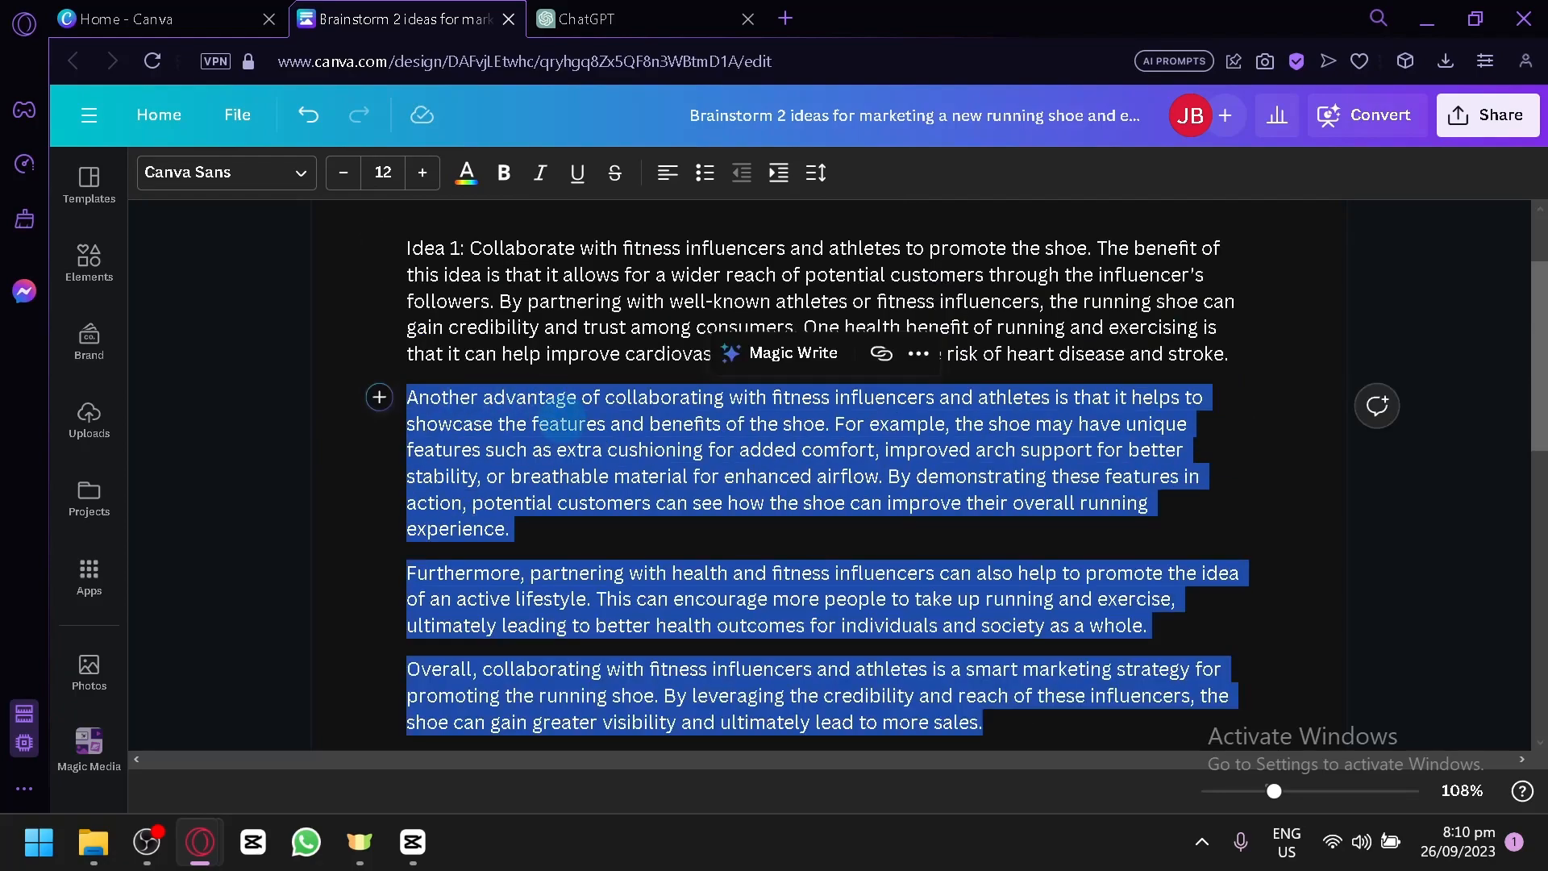
left_click(502, 353)
mouse_move(409, 252)
left_mouse_down()
mouse_move(1226, 401)
mouse_move(1257, 355)
left_mouse_up()
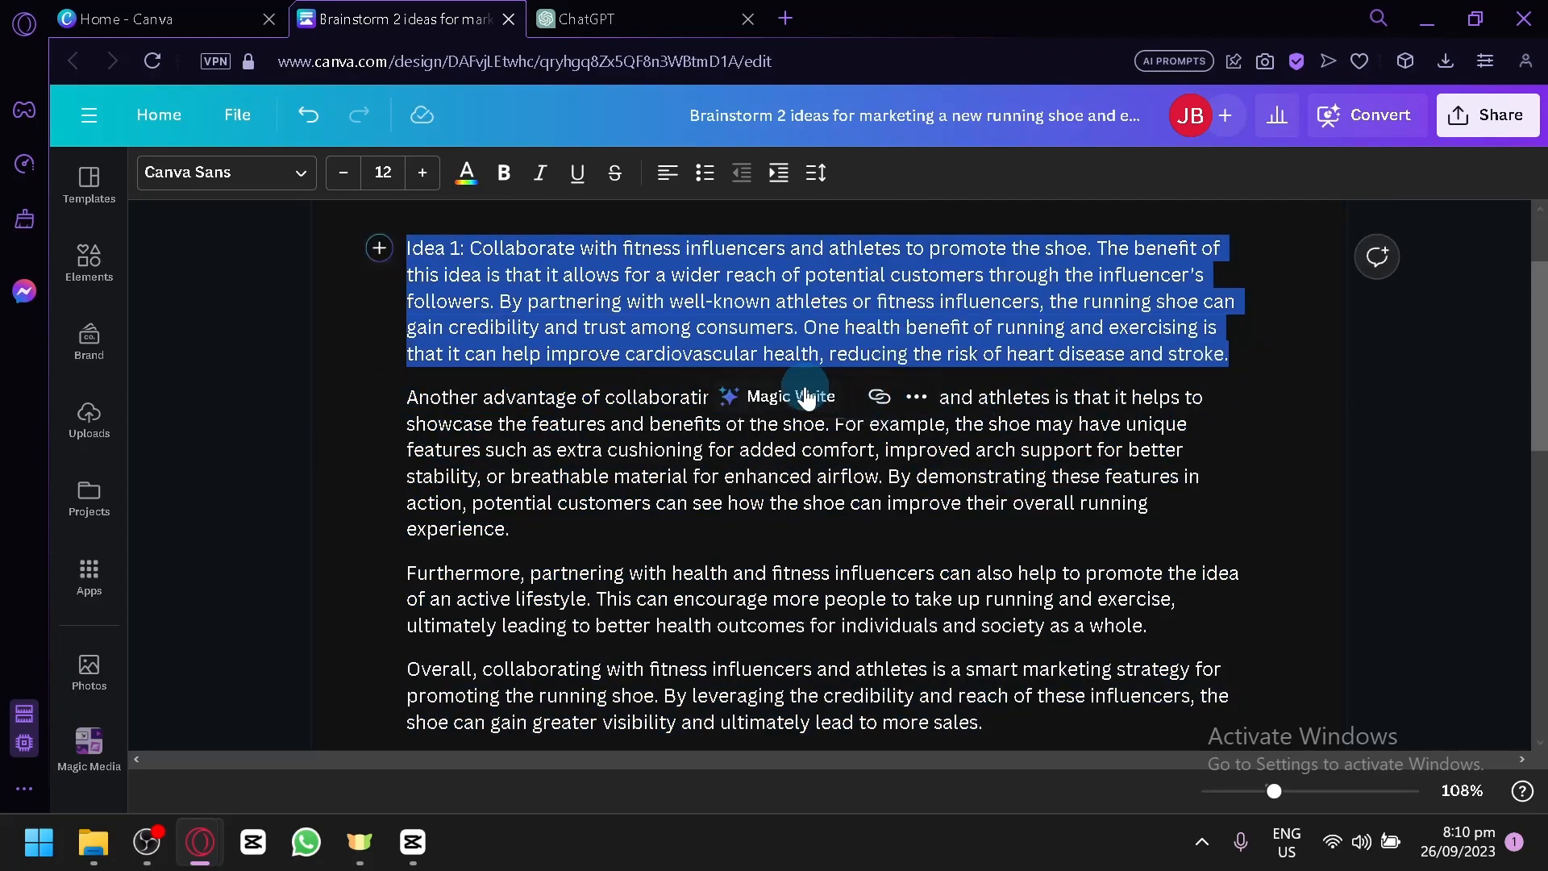
left_click_drag(408, 245, 1037, 553)
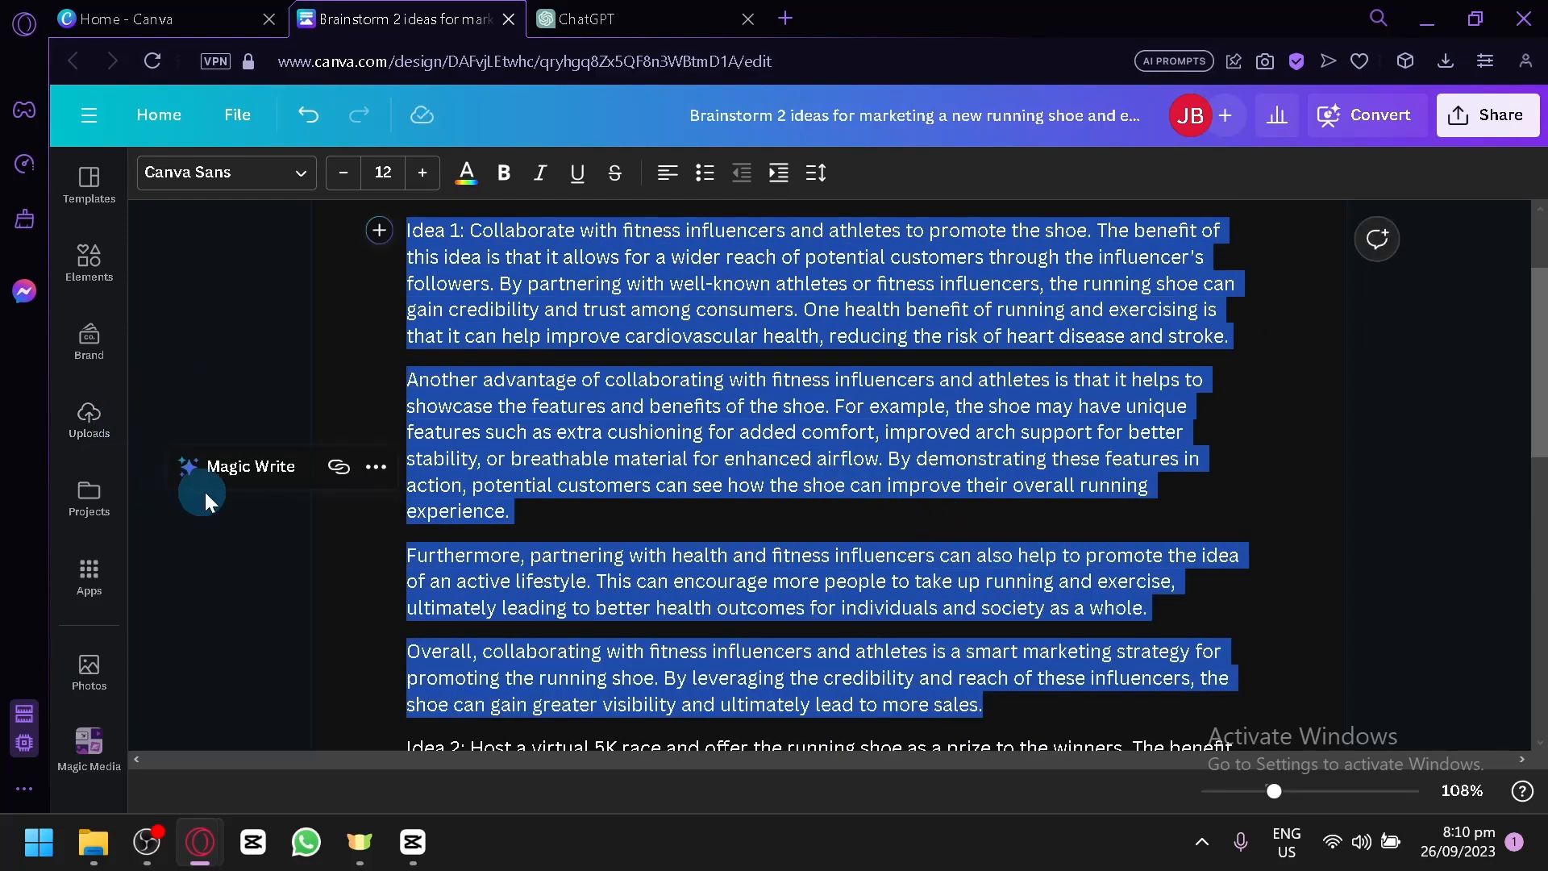
left_click(258, 471)
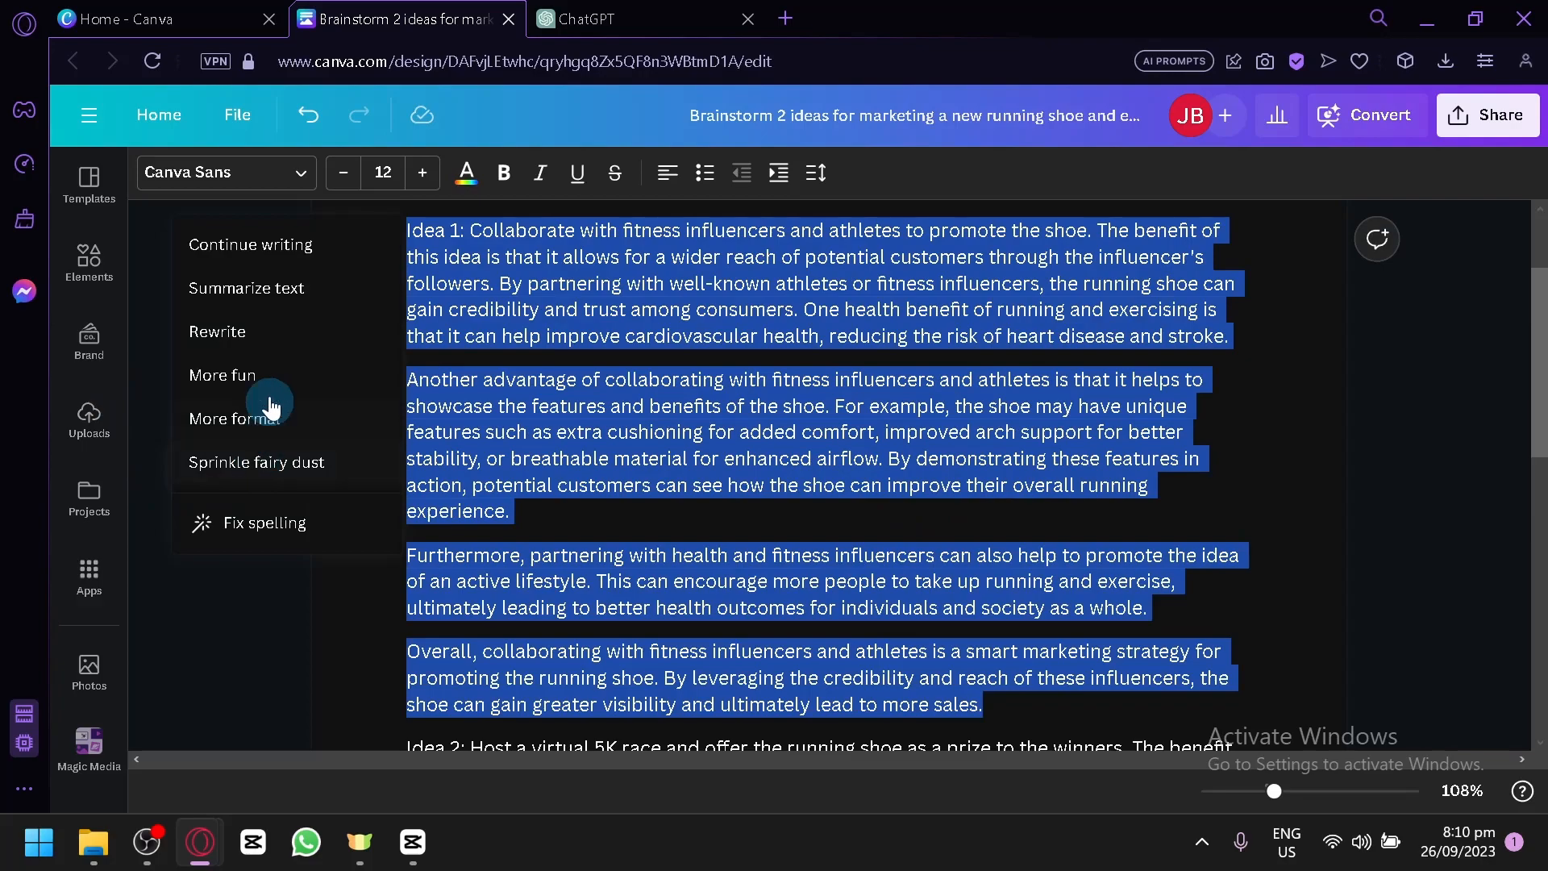
left_click(294, 285)
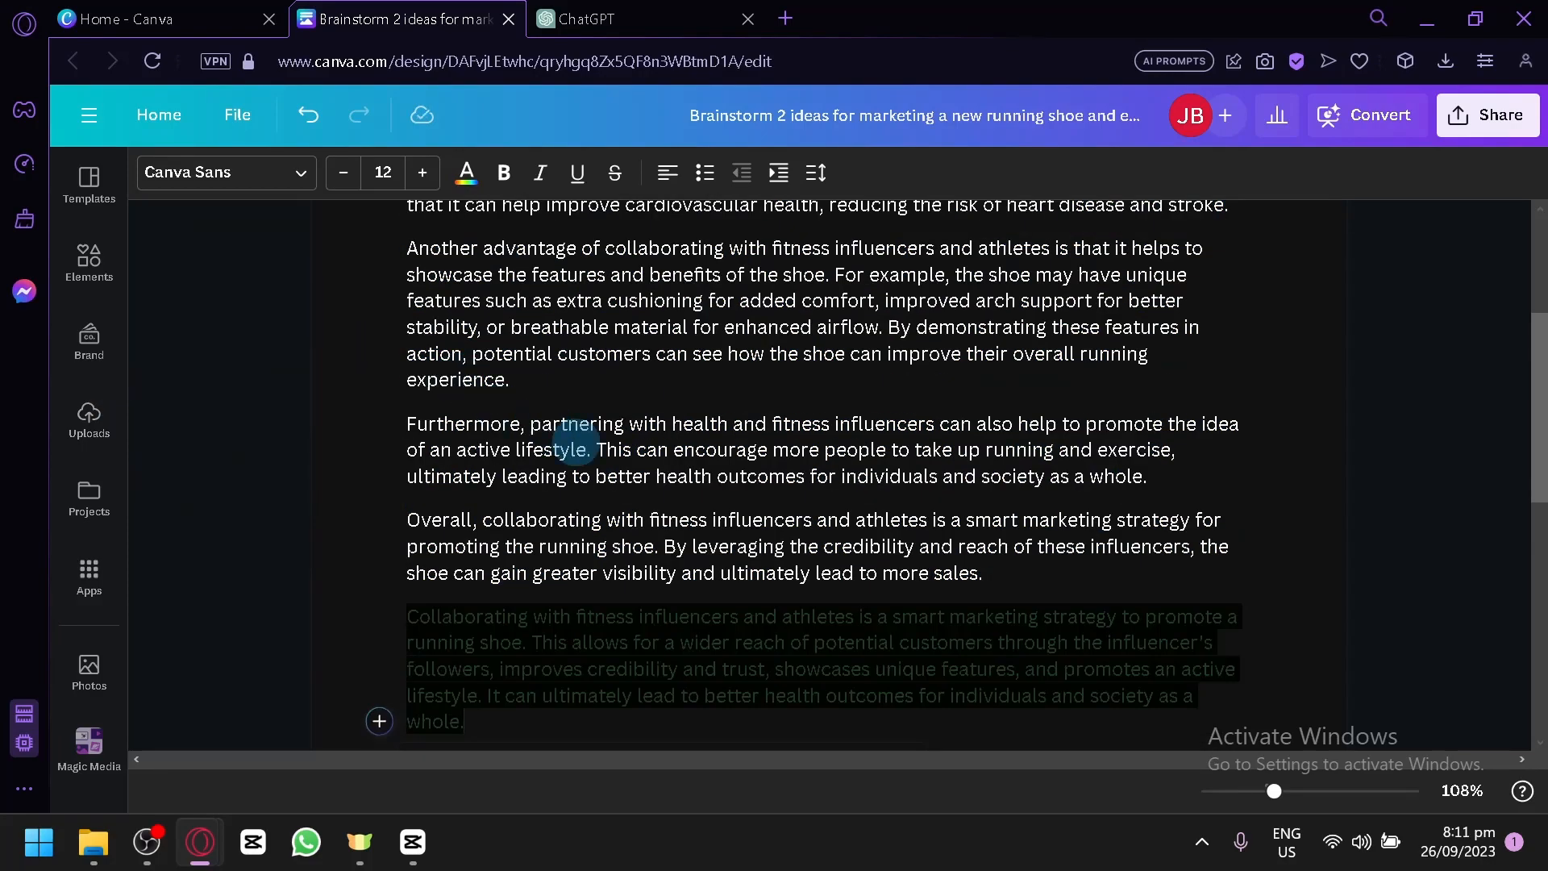
Step: Delete the Idea 1 paragraph and its three continuation paragraphs, keeping the generated summary and Idea 2
scroll(570, 442, "down", 3)
scroll(722, 508, "up", 1)
scroll(721, 508, "up", 3)
scroll(722, 508, "down", 4)
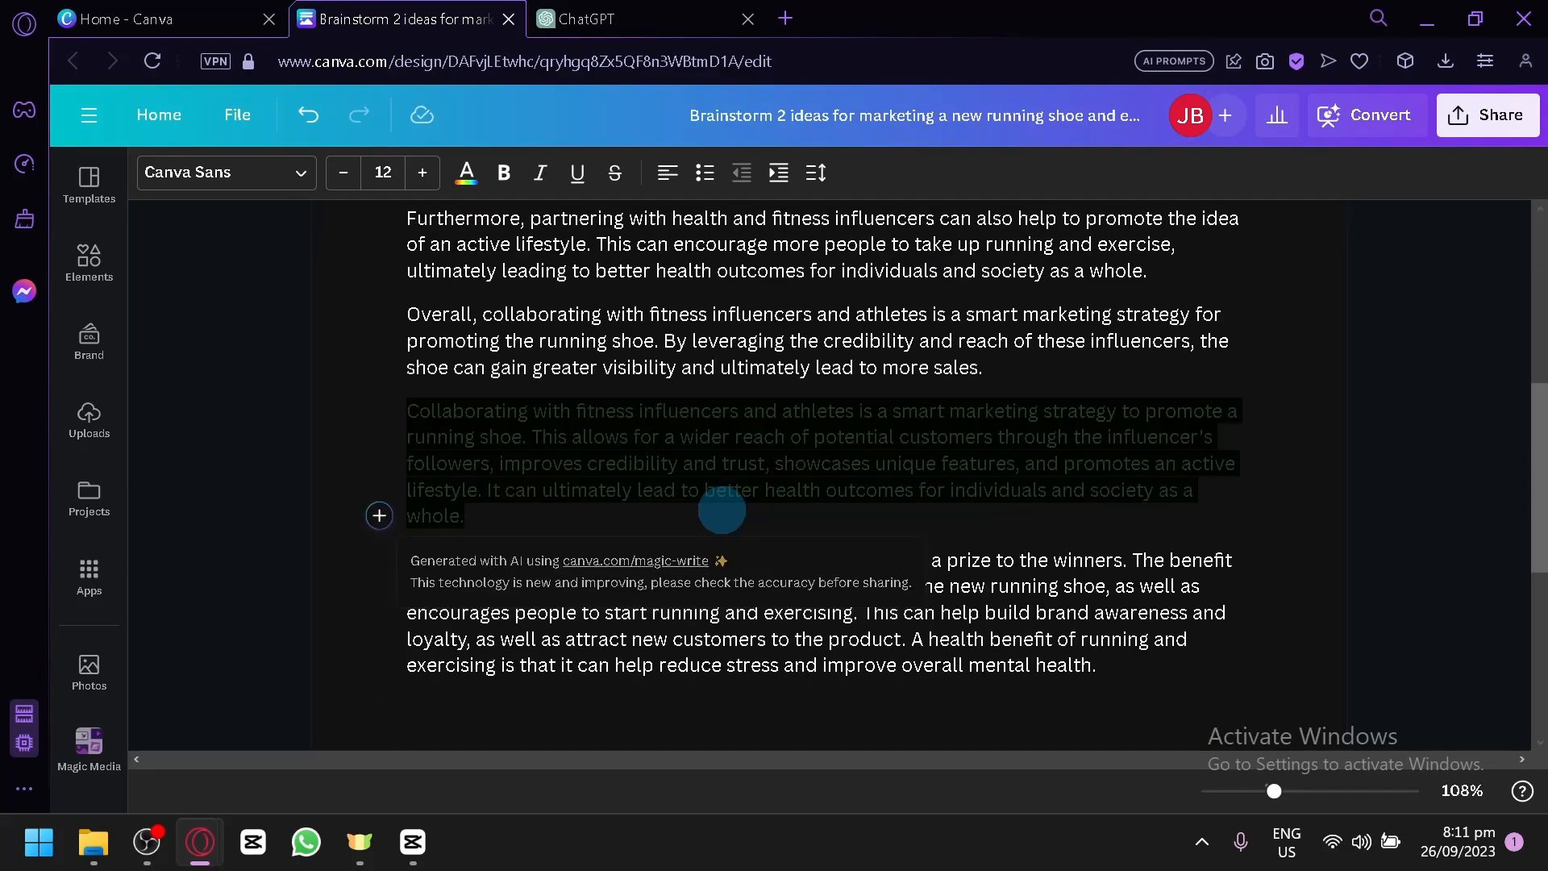
left_click(632, 474)
left_click_drag(524, 505, 412, 421)
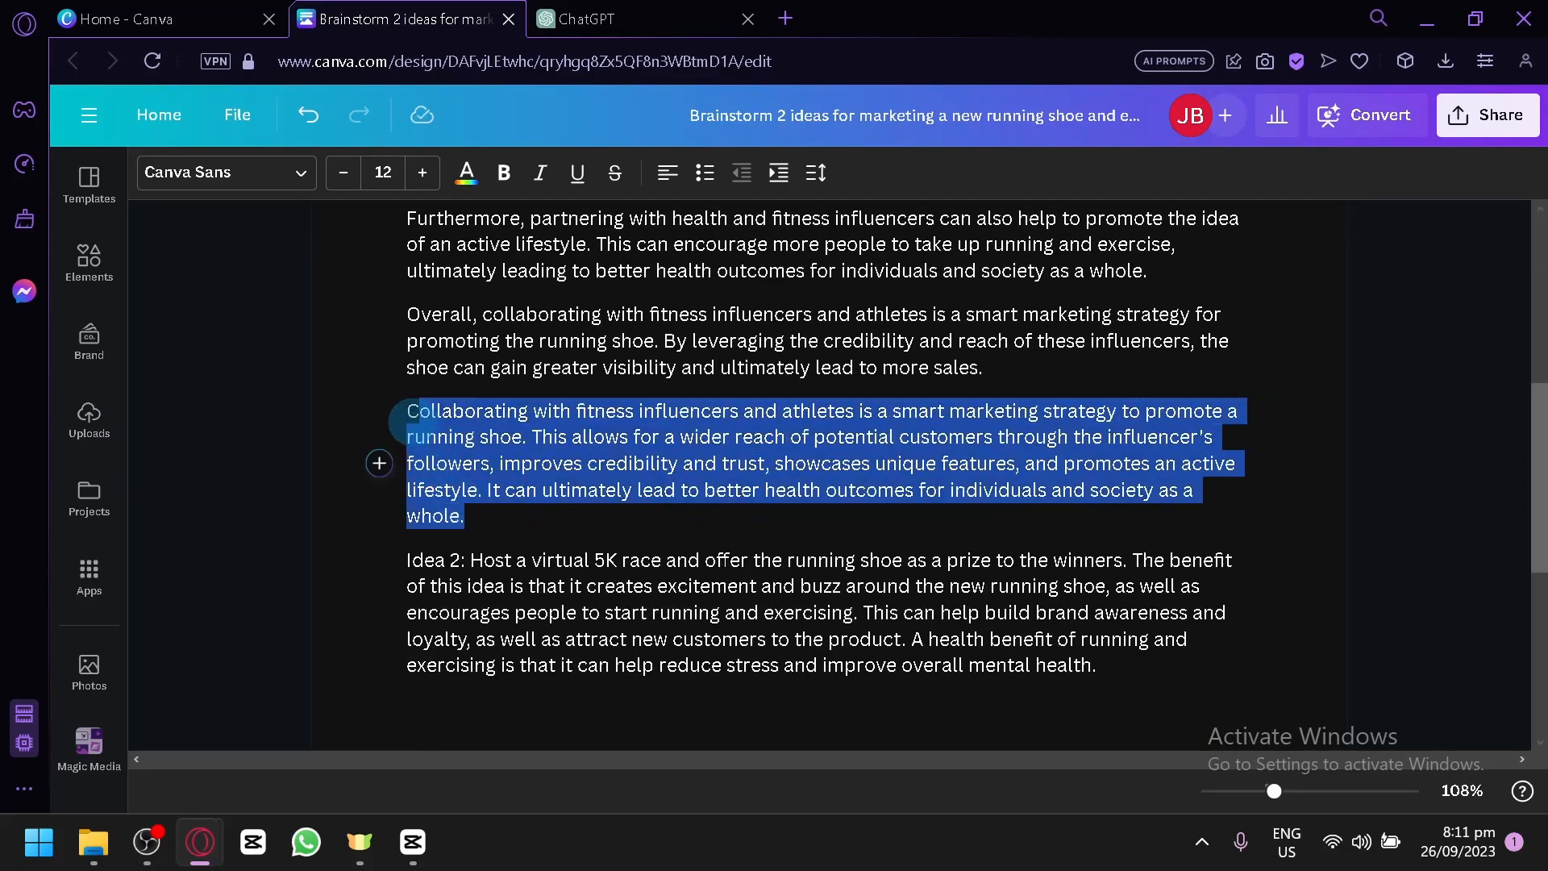
scroll(905, 559, "up", 3)
left_click_drag(985, 690, 407, 373)
scroll(614, 478, "down", 3)
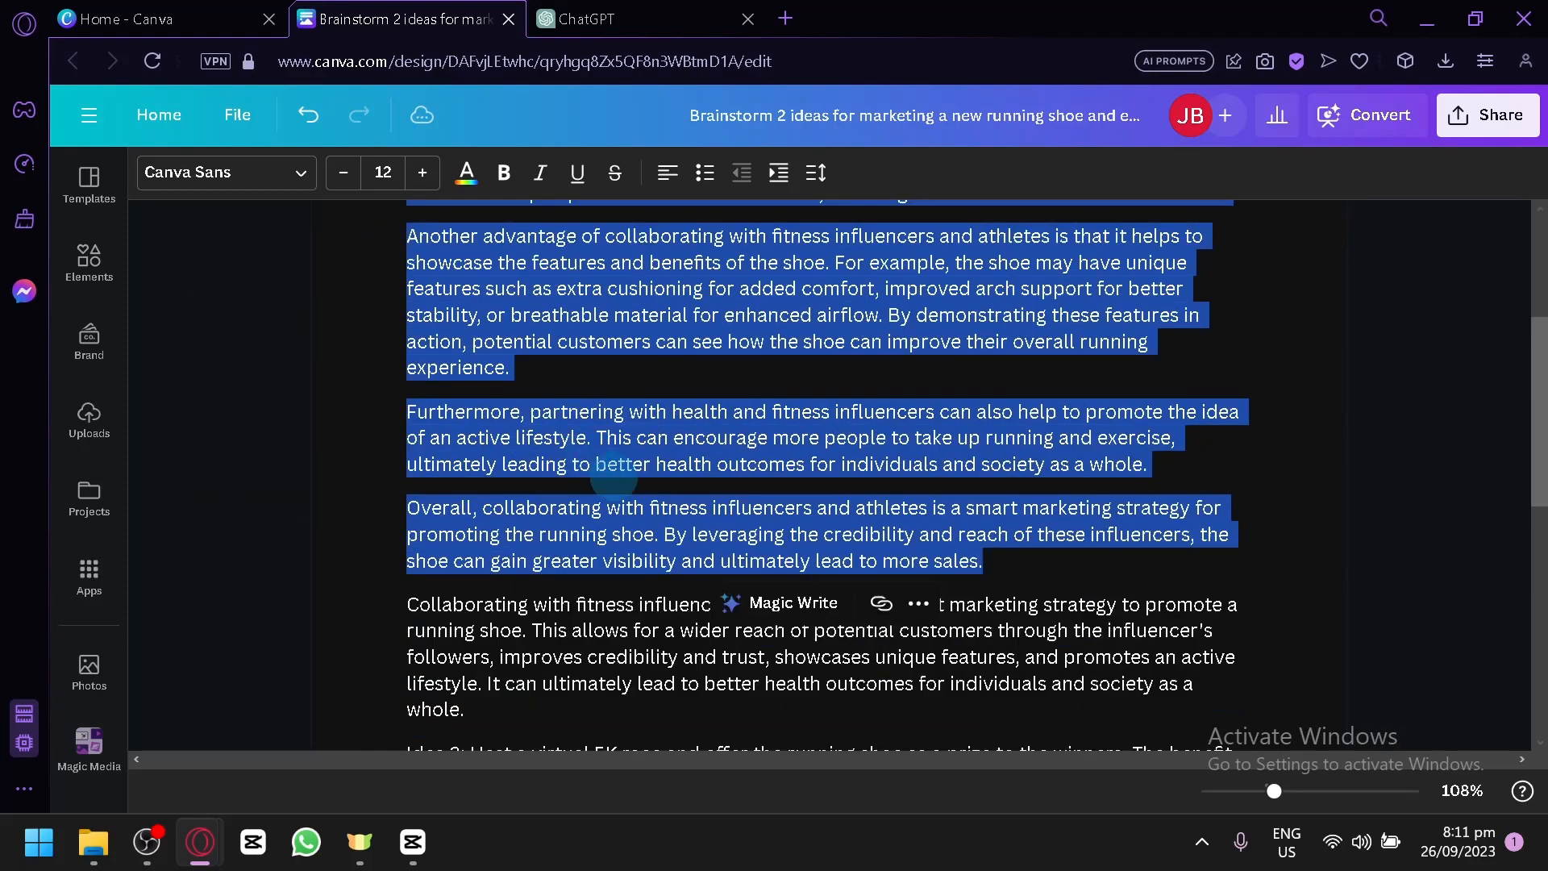
key("BackSpace")
scroll(614, 477, "up", 2)
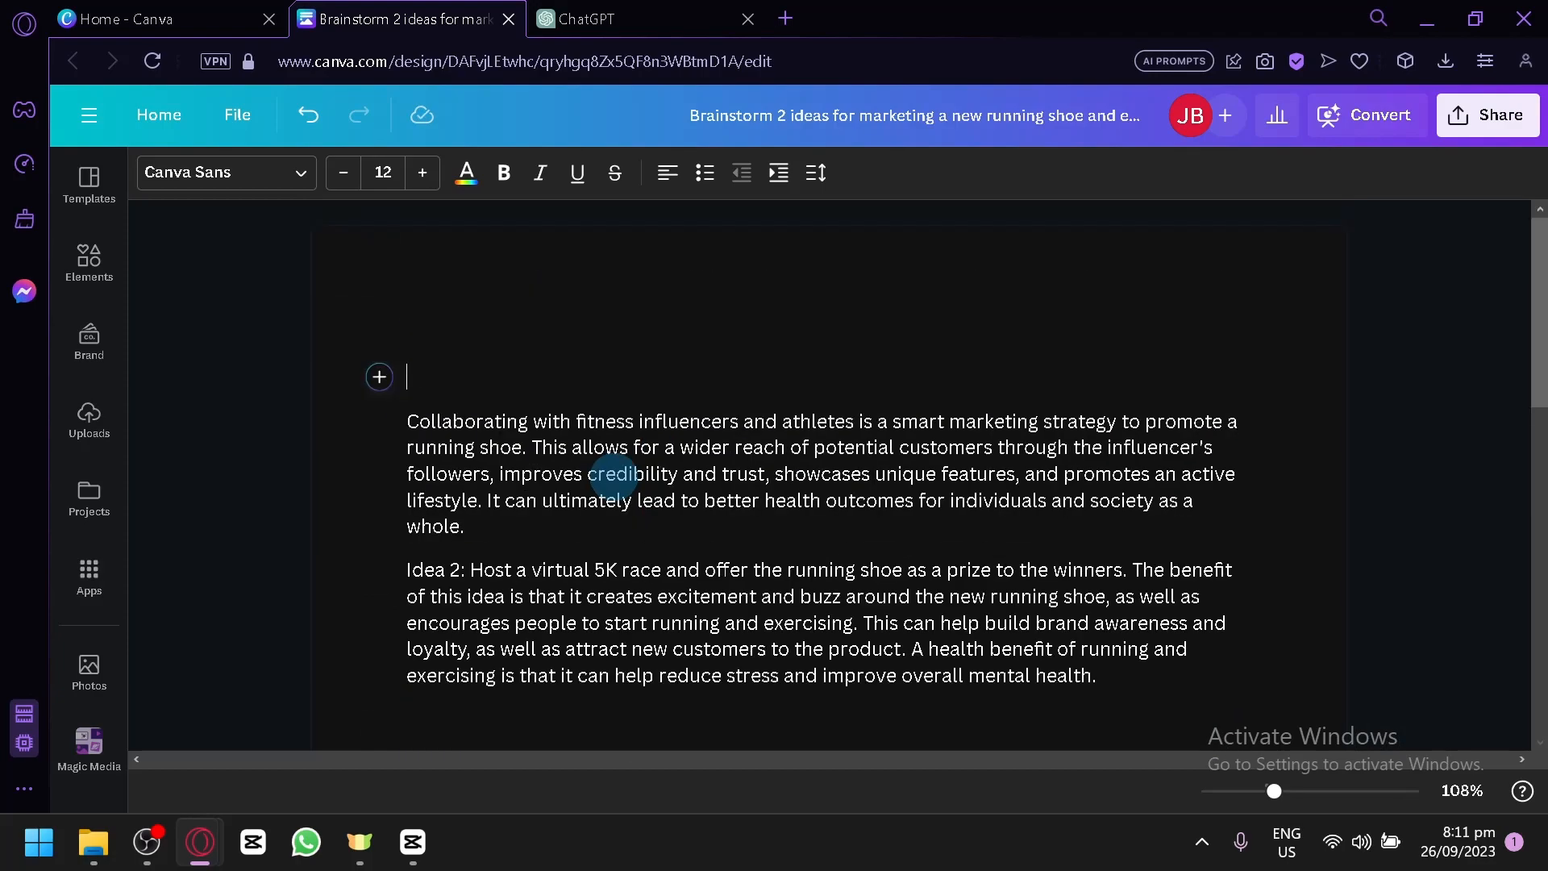
Step: Rewrite the summary paragraph about collaborating with fitness influencers and athletes using Magic Write
left_click_drag(544, 527, 408, 417)
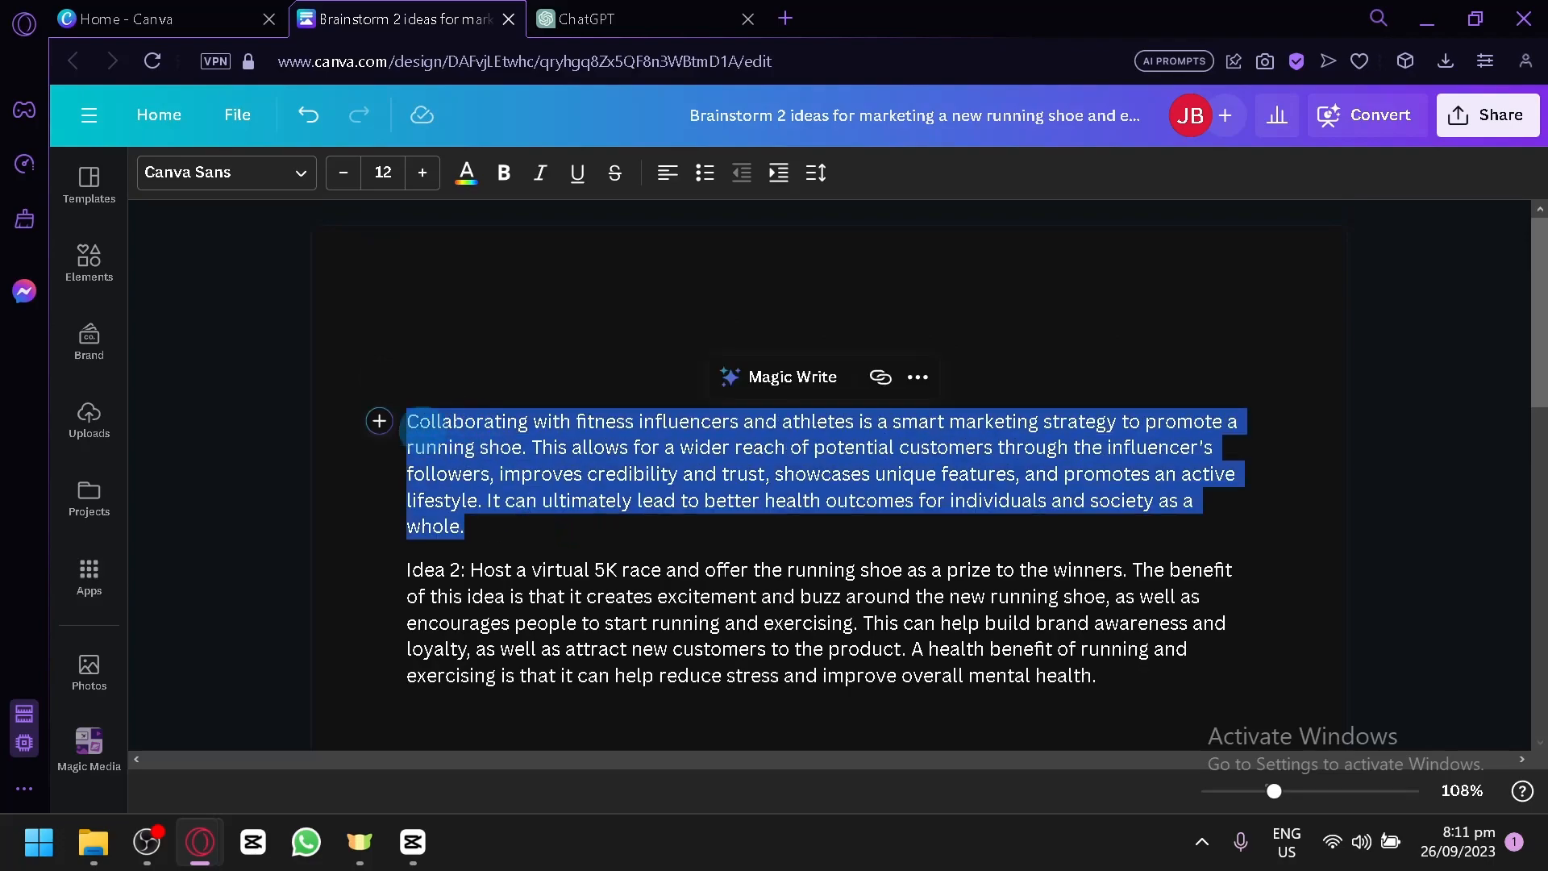
left_click(772, 379)
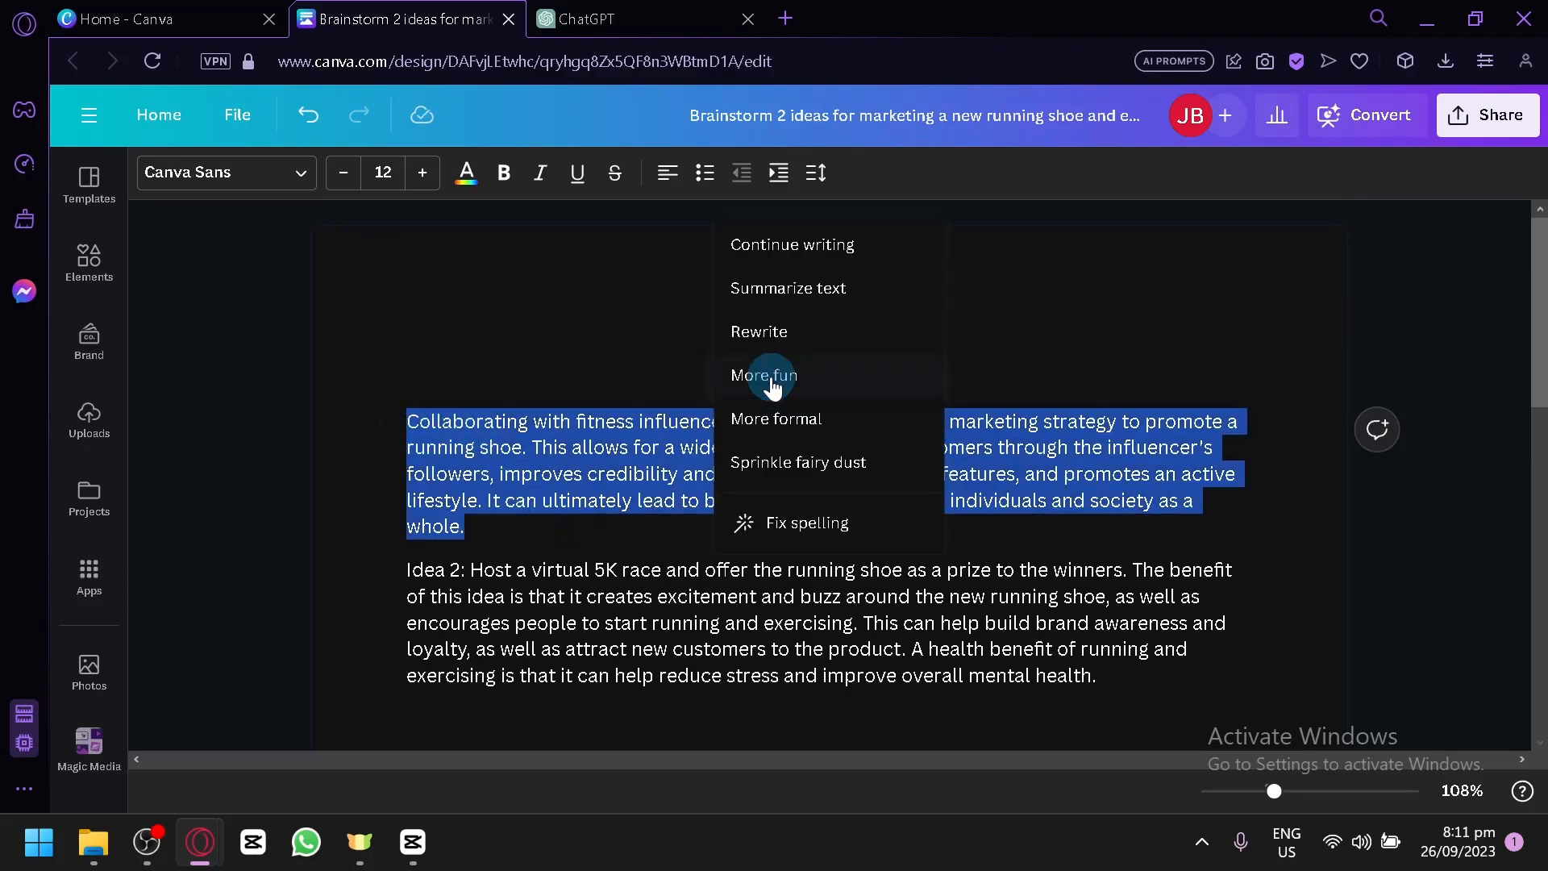
left_click(770, 333)
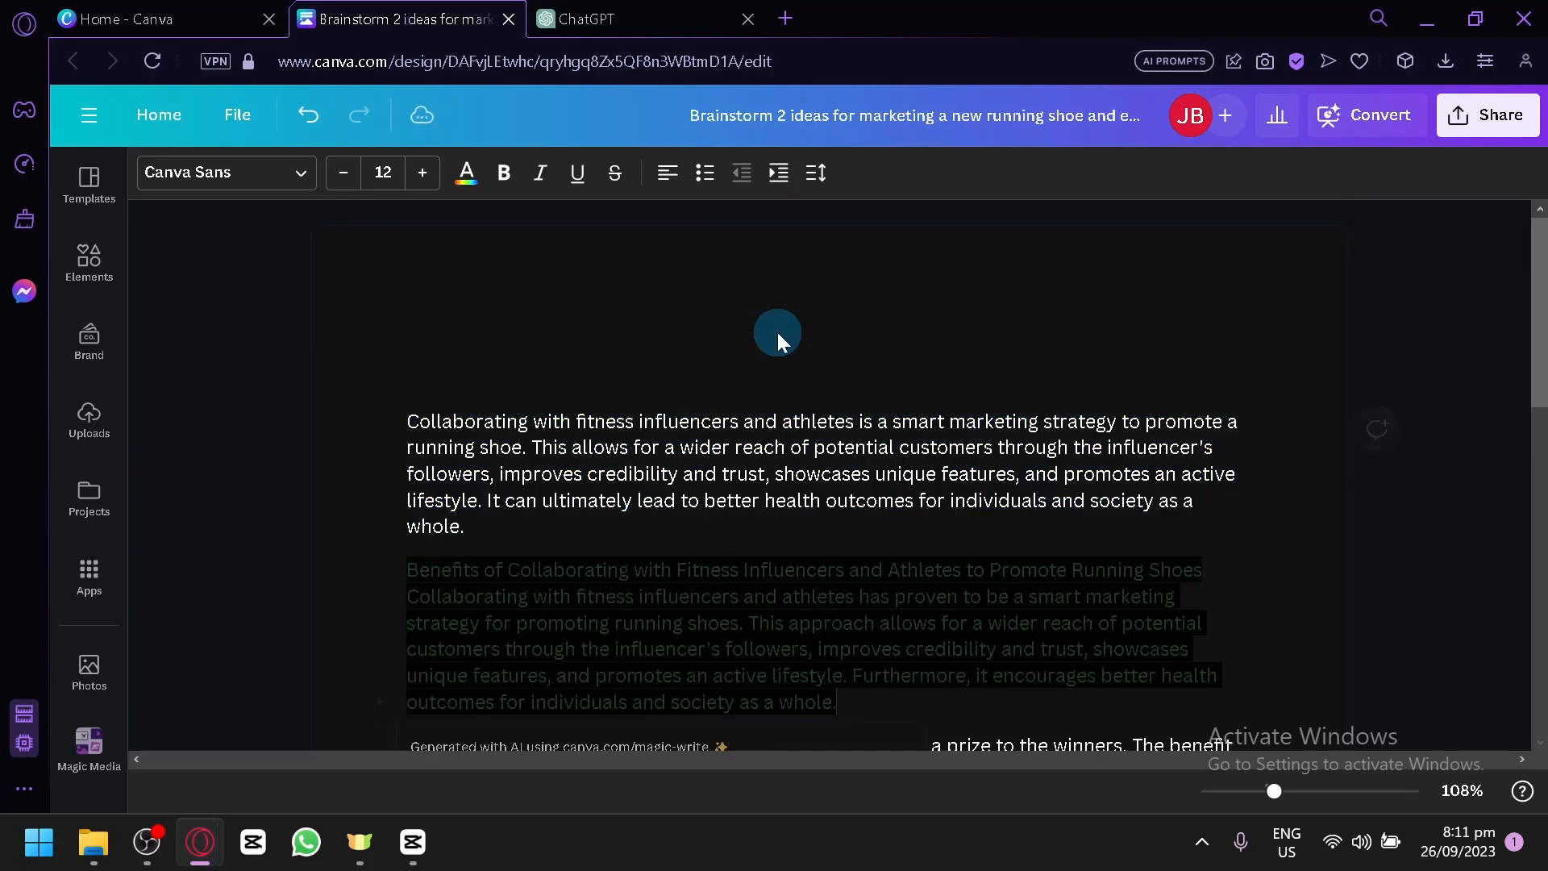
Step: Compare the summary with its rewritten version, and delete the summary paragraph above the rewrite
scroll(772, 424, "down", 2)
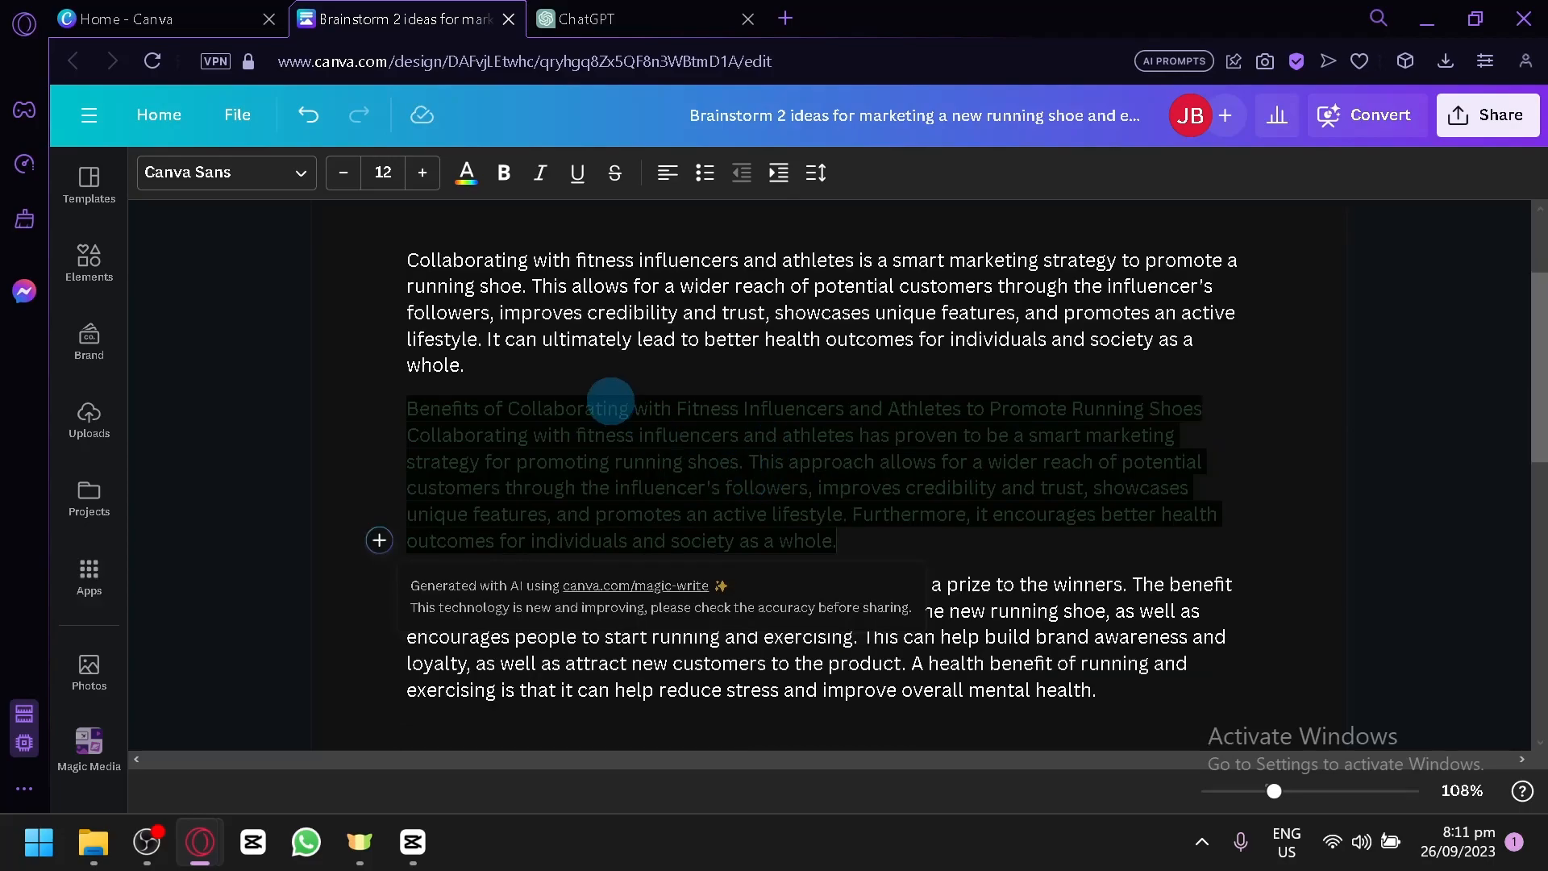
left_click(610, 401)
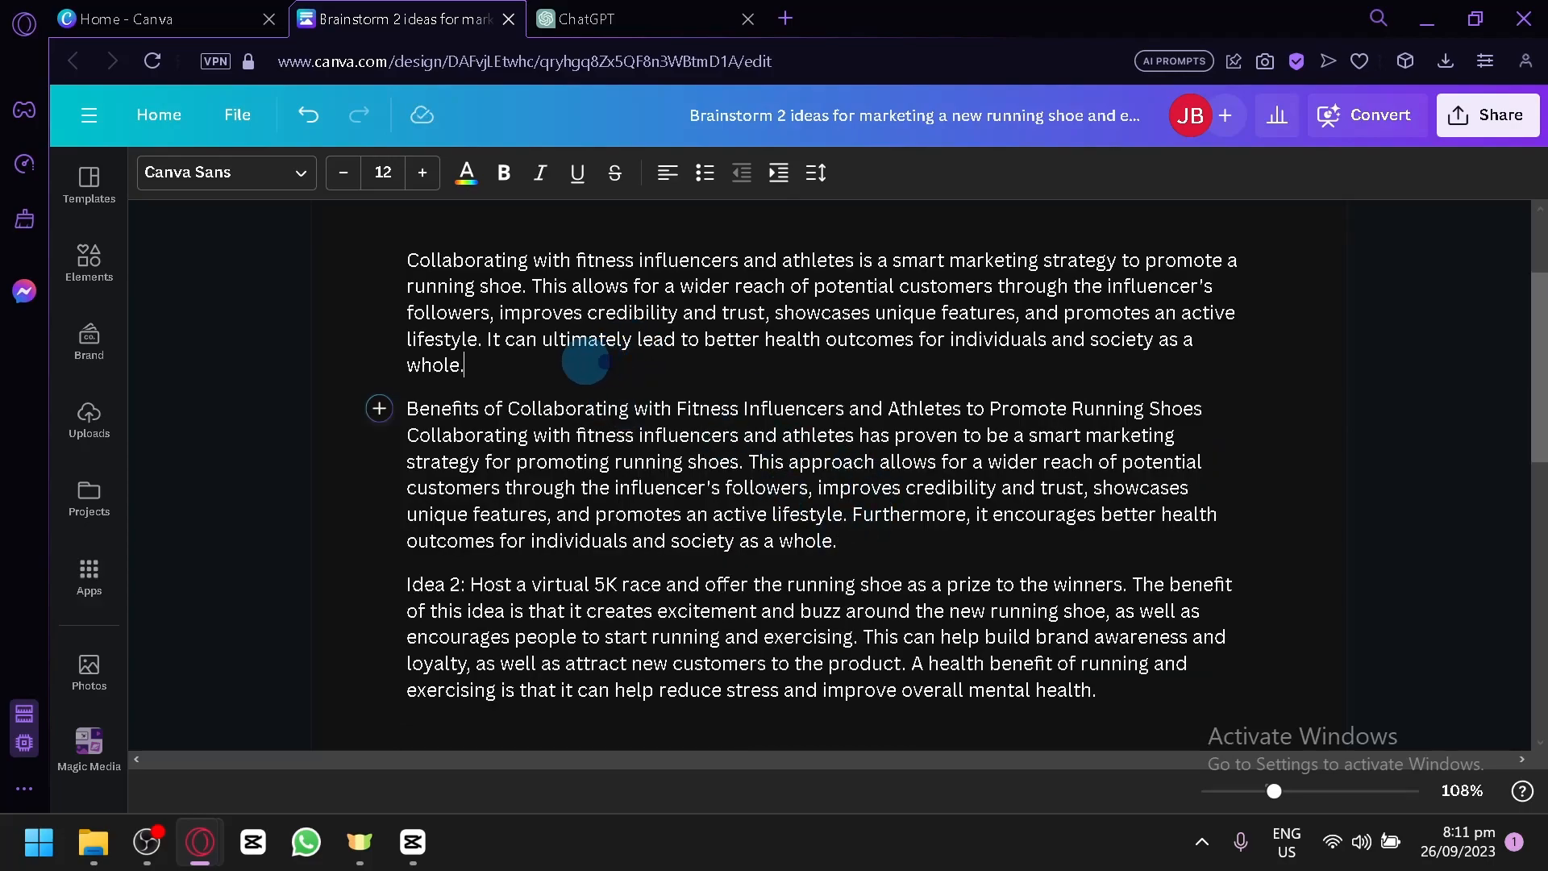
left_click_drag(587, 359, 399, 269)
left_click(540, 338)
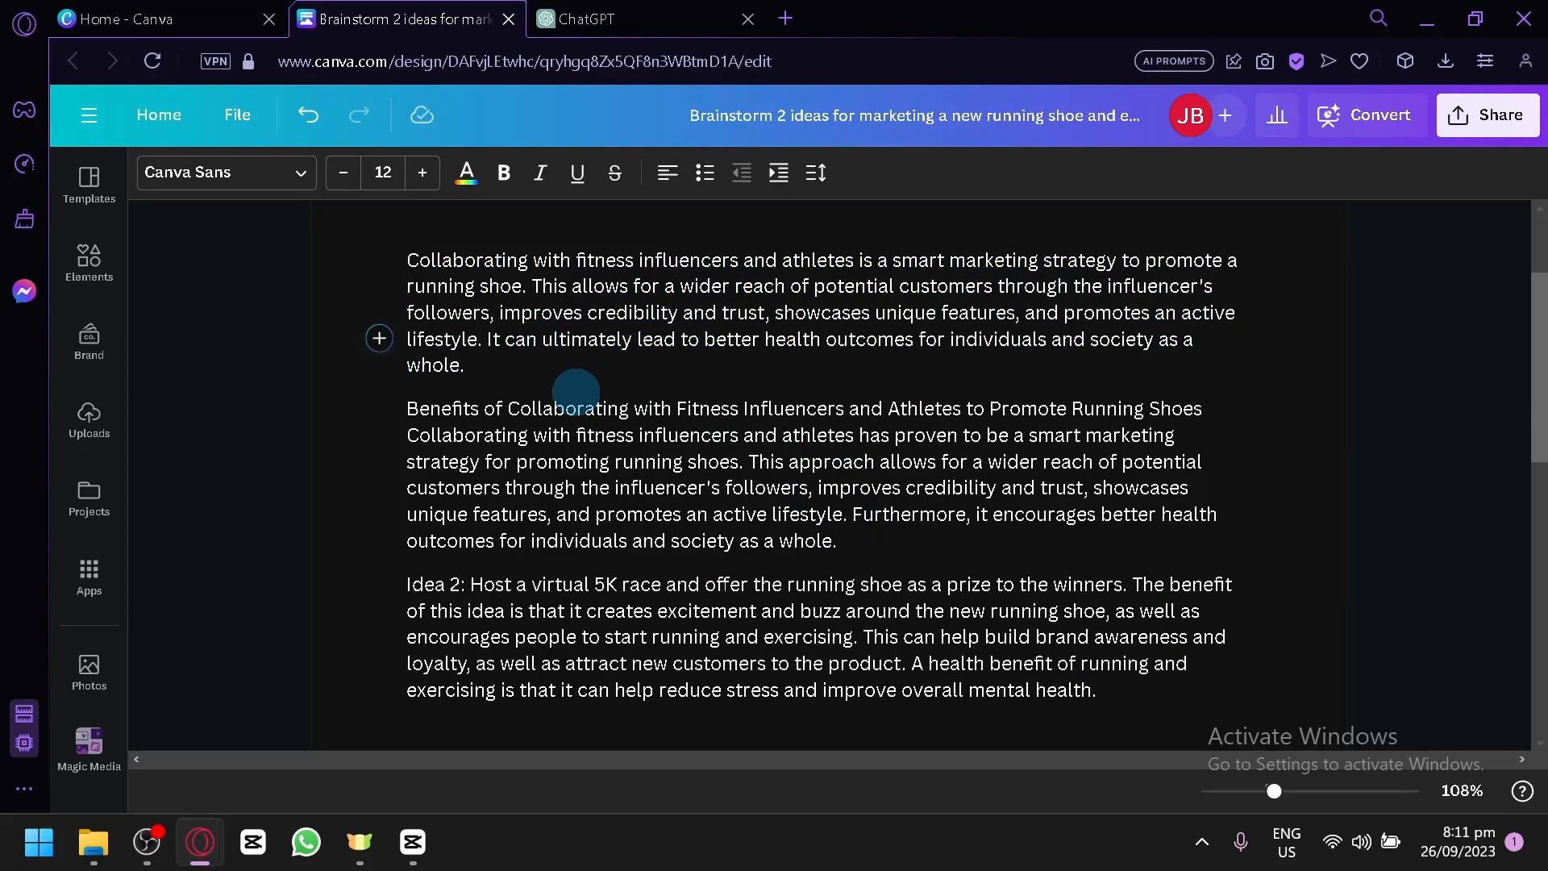
left_click_drag(466, 367, 401, 250)
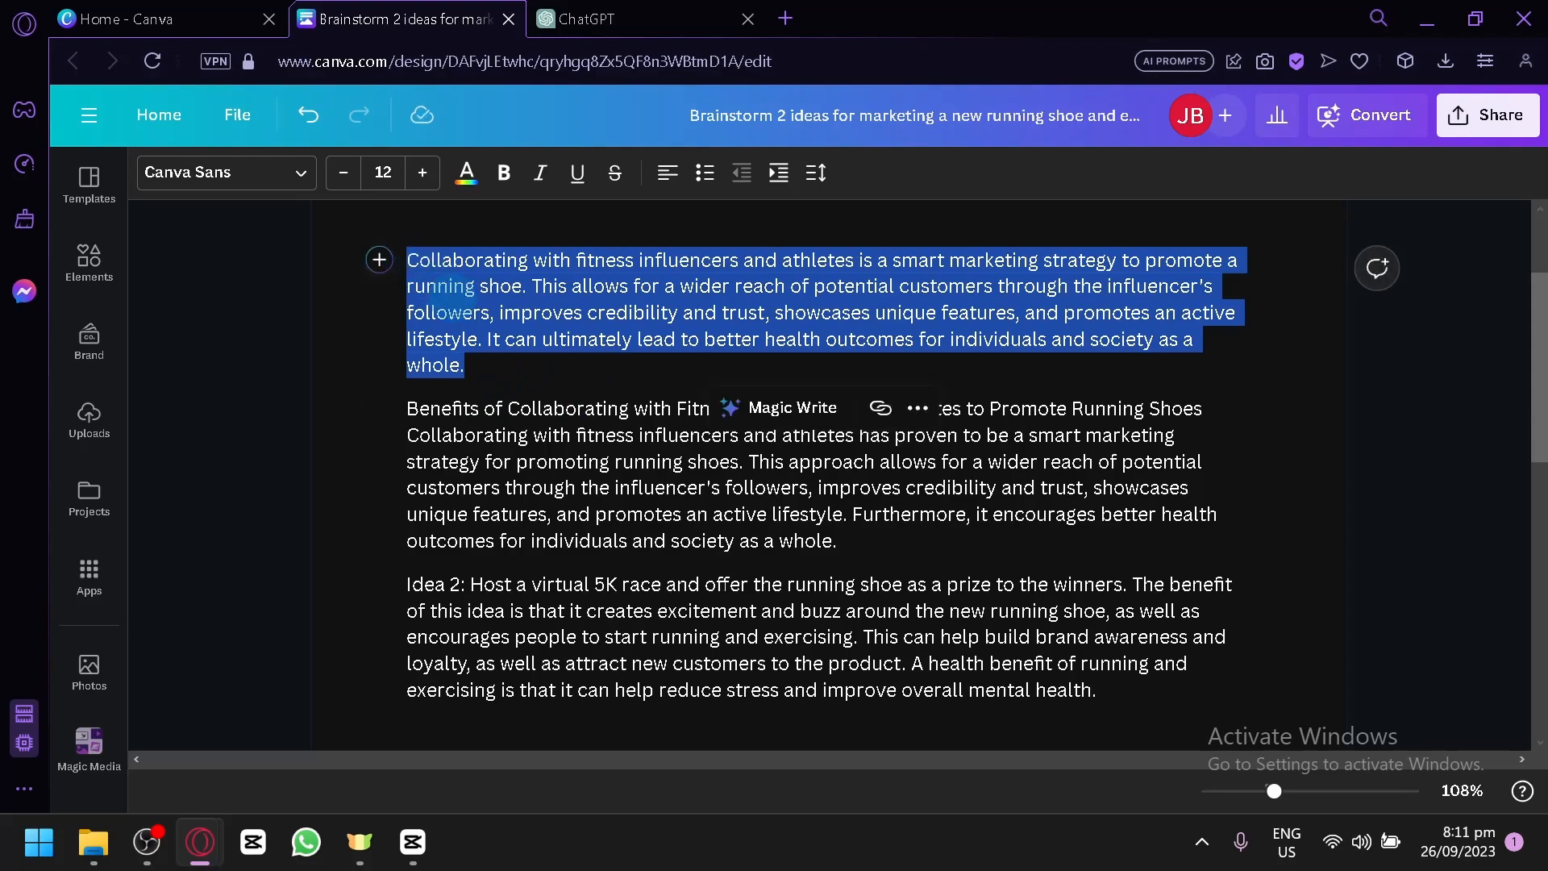
left_click(504, 361)
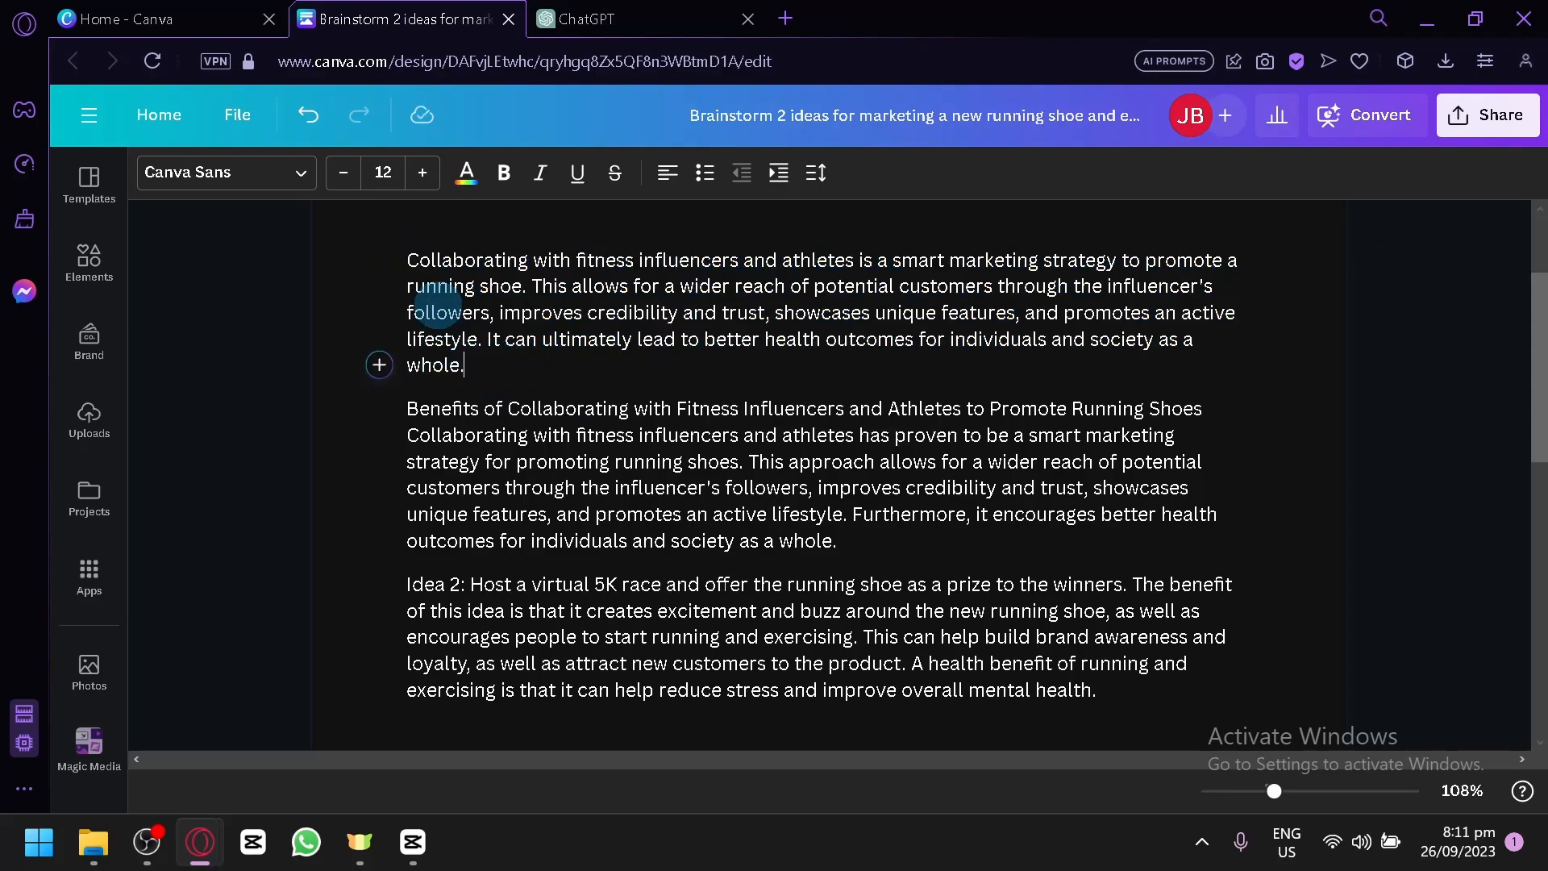
triple_click(396, 260)
left_click(482, 411)
left_click_drag(407, 409, 859, 546)
left_click_drag(465, 365, 885, 427)
key("BackSpace")
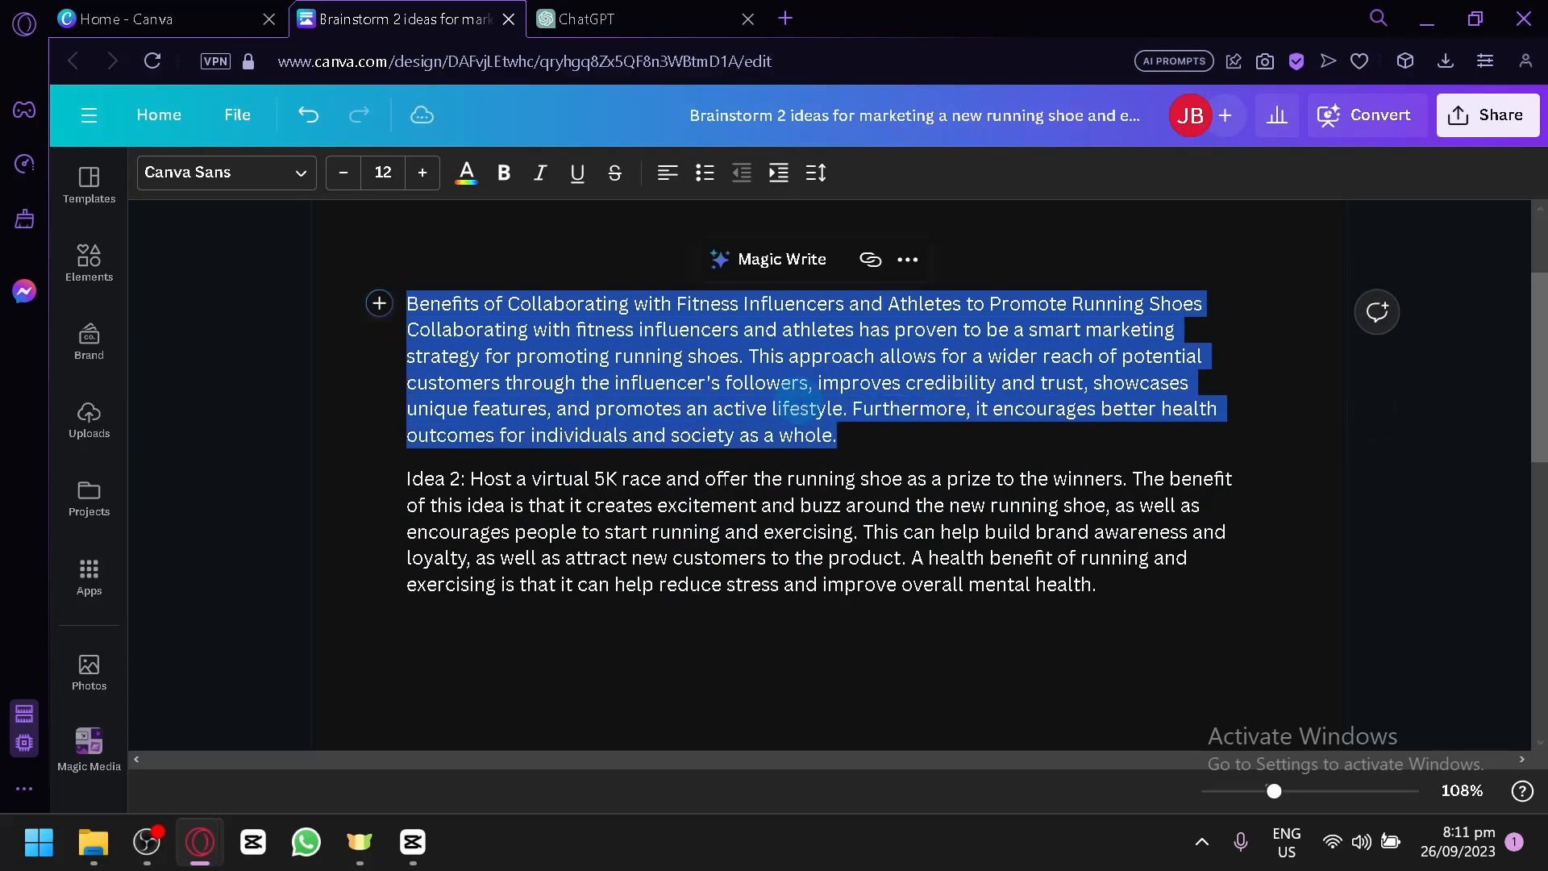
Step: Try Magic Write's More fun option on the Benefits paragraph, and generate a More formal version to compare with it
left_click(762, 258)
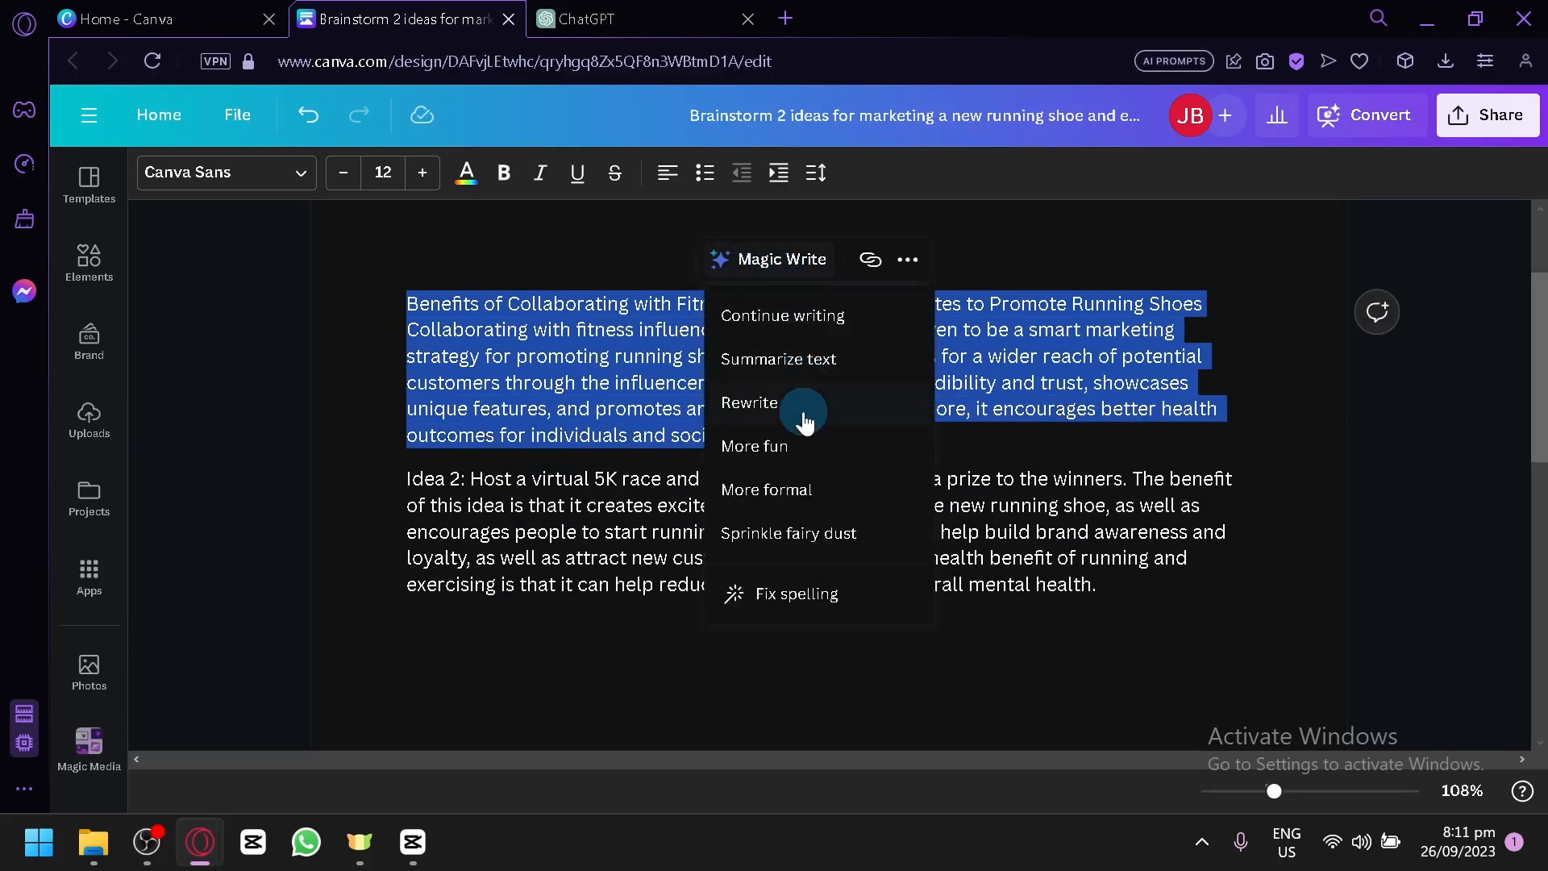
left_click(802, 446)
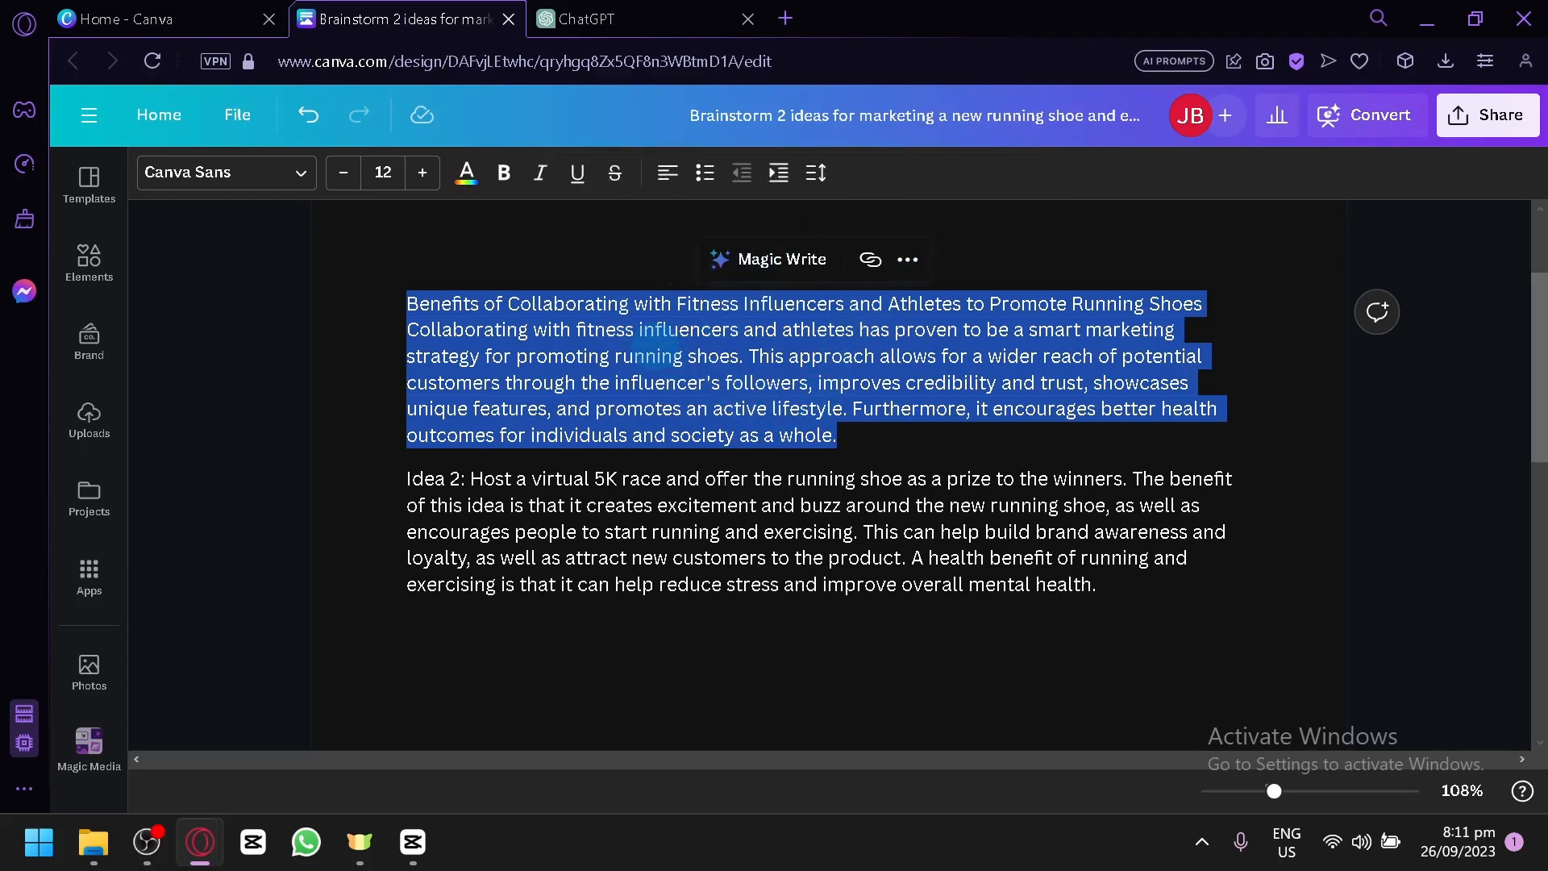
left_click(763, 260)
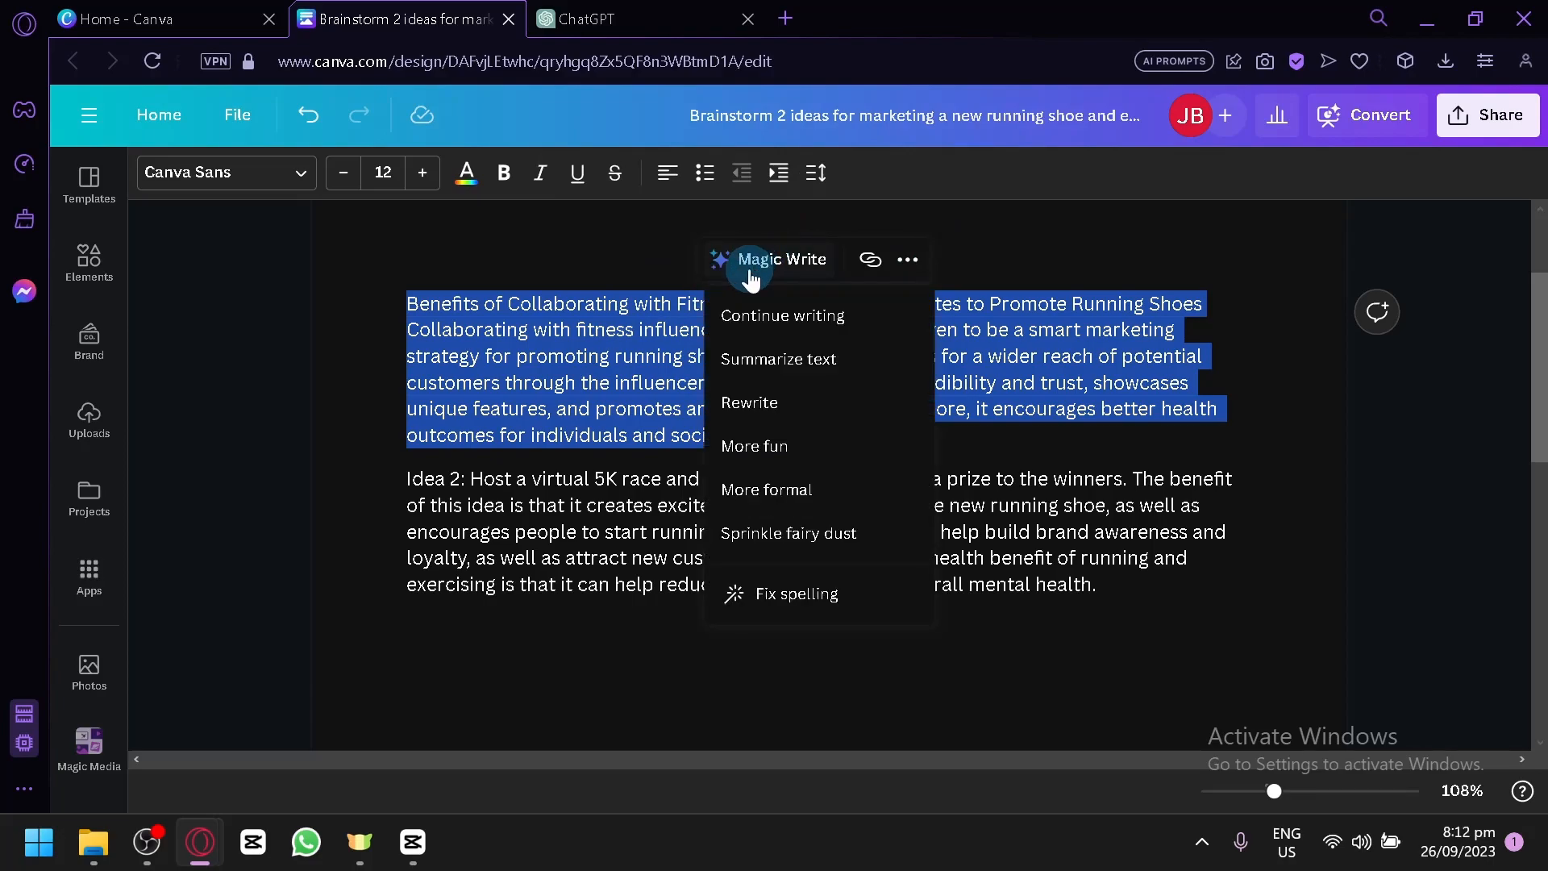
left_click(805, 491)
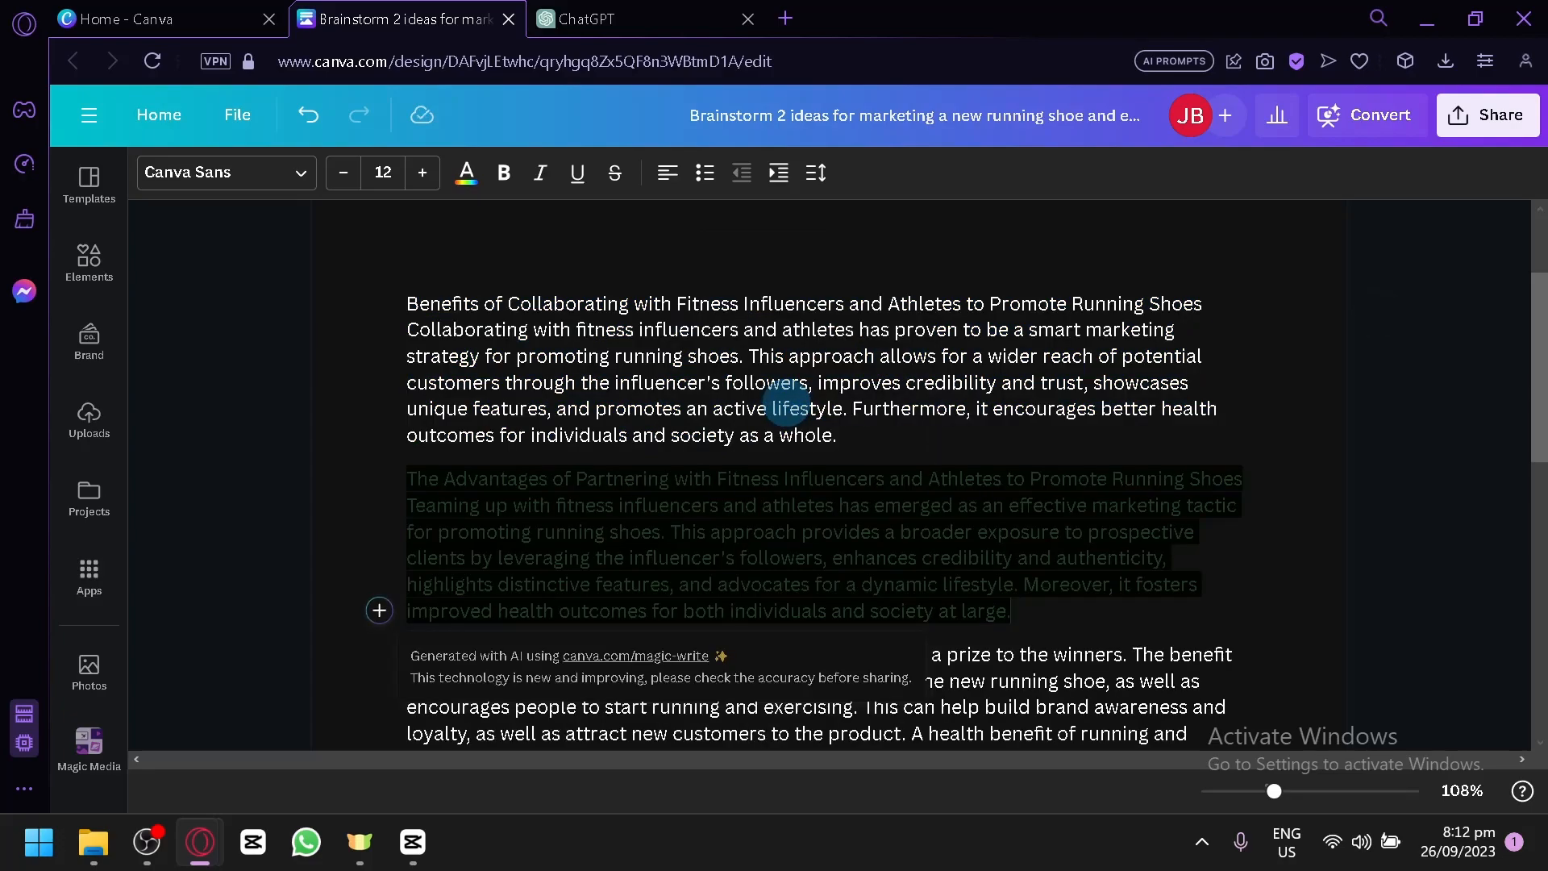
left_click(836, 472)
left_click_drag(877, 413, 577, 306)
left_click(900, 505)
left_click_drag(1033, 620, 394, 453)
left_click(507, 476)
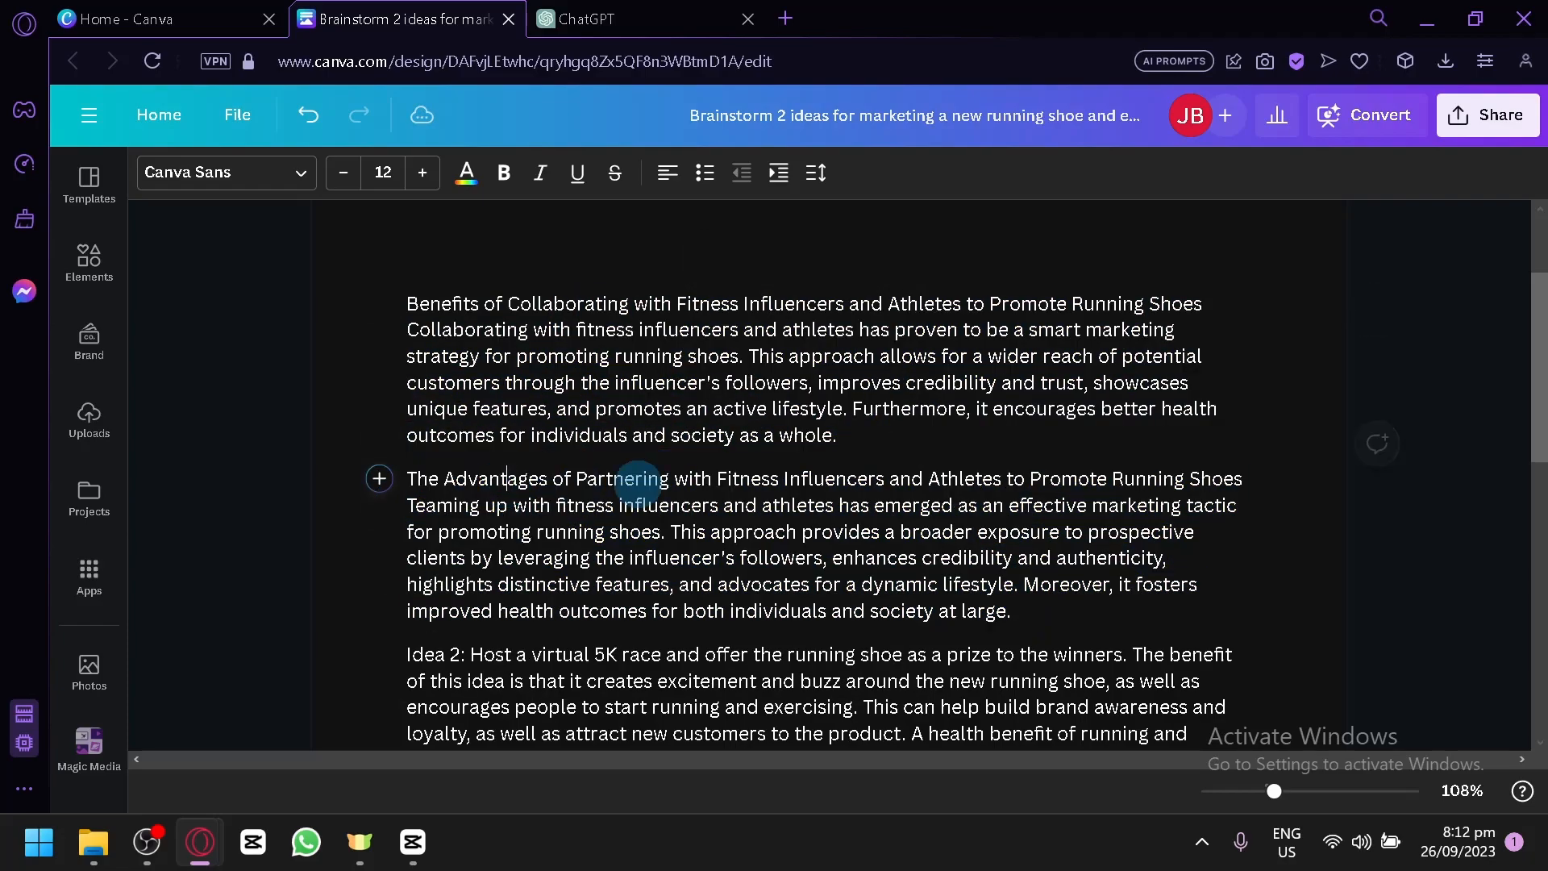
Step: Apply Magic Write's Sprinkle fairy dust to the Benefits paragraph and examine the magical wording in the generated version
left_click_drag(839, 435, 391, 284)
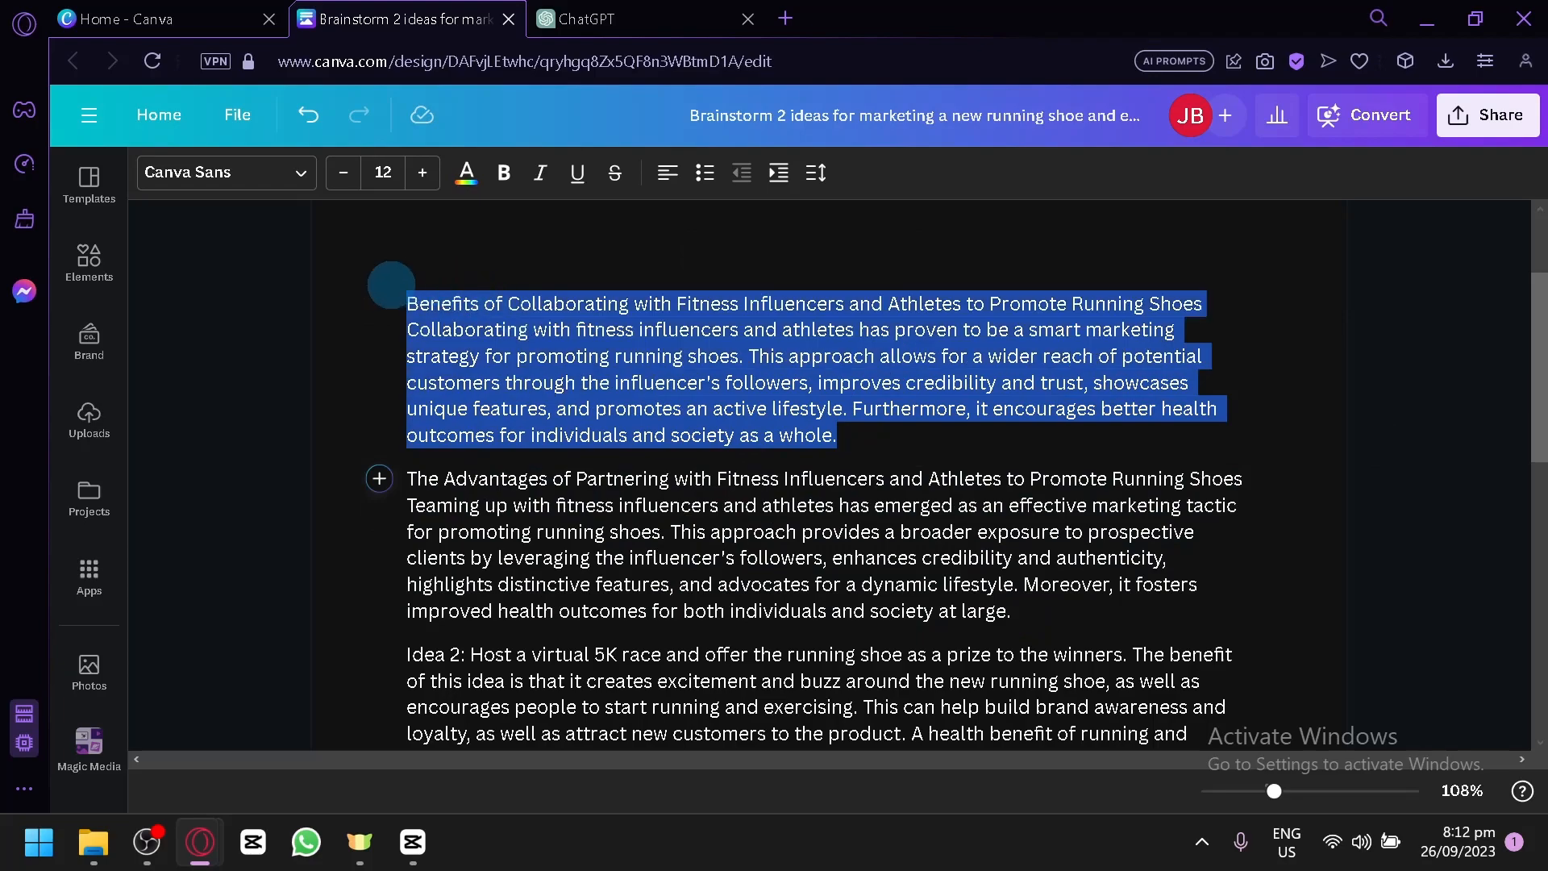
left_click(741, 260)
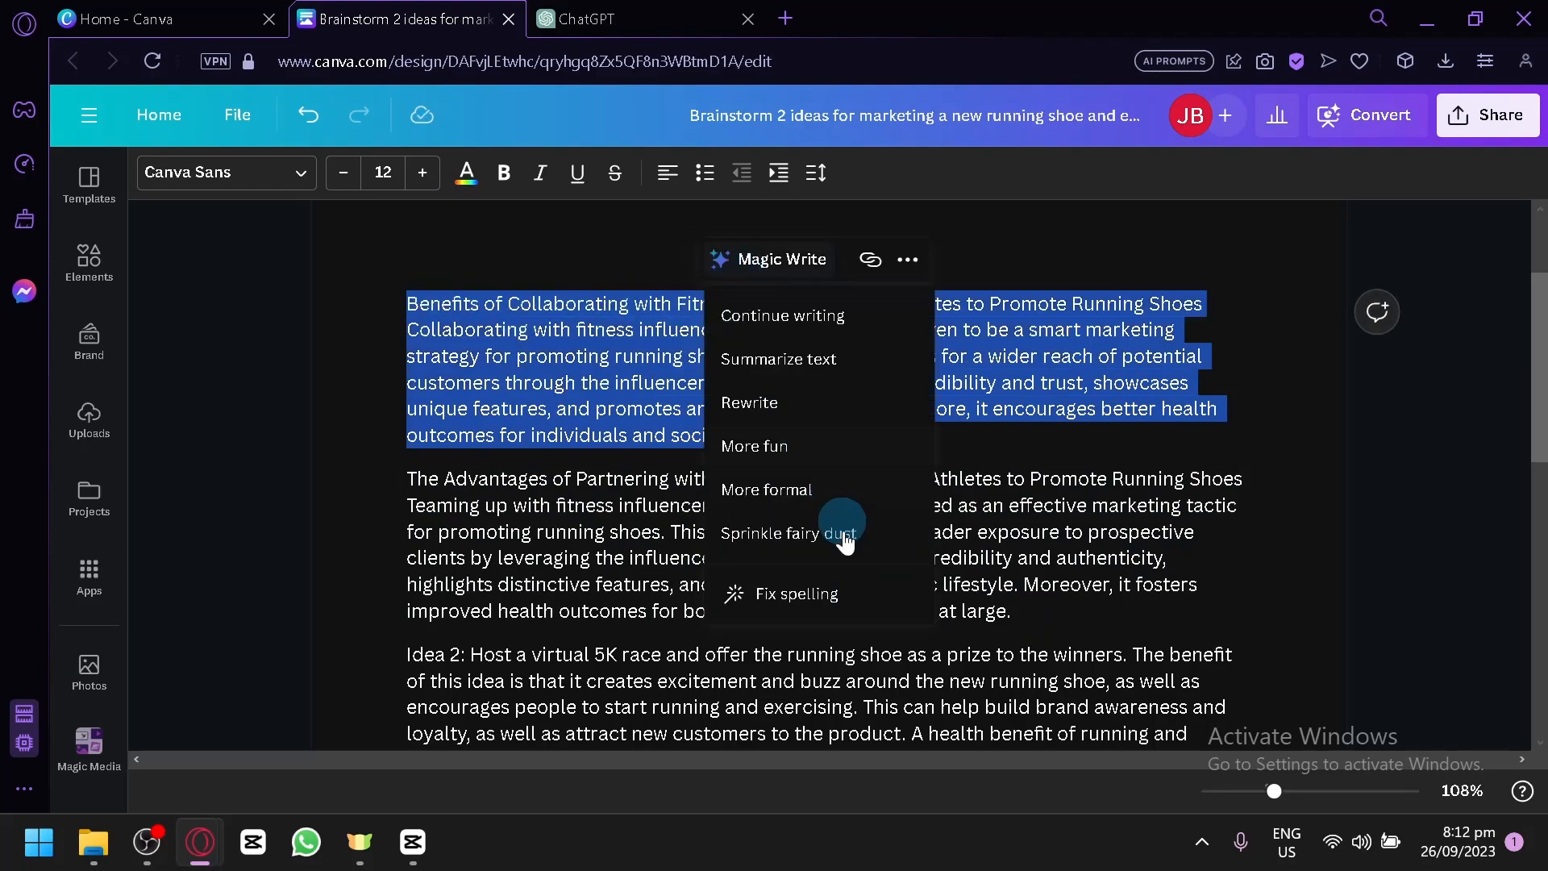
left_click(843, 547)
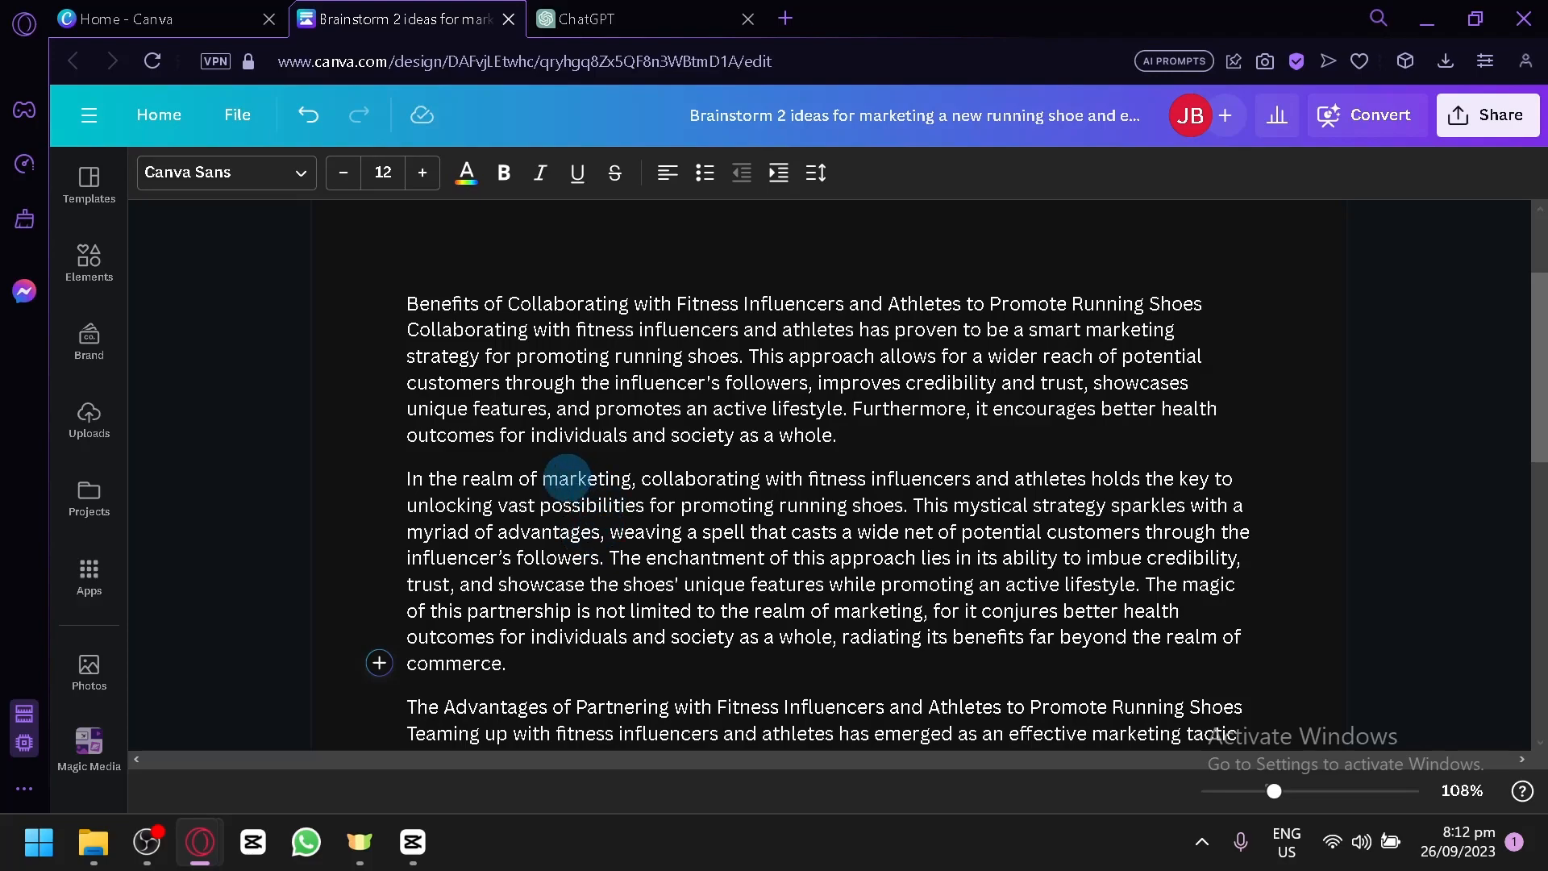
left_click_drag(462, 479, 497, 479)
left_click_drag(970, 505, 1032, 506)
double_click(668, 558)
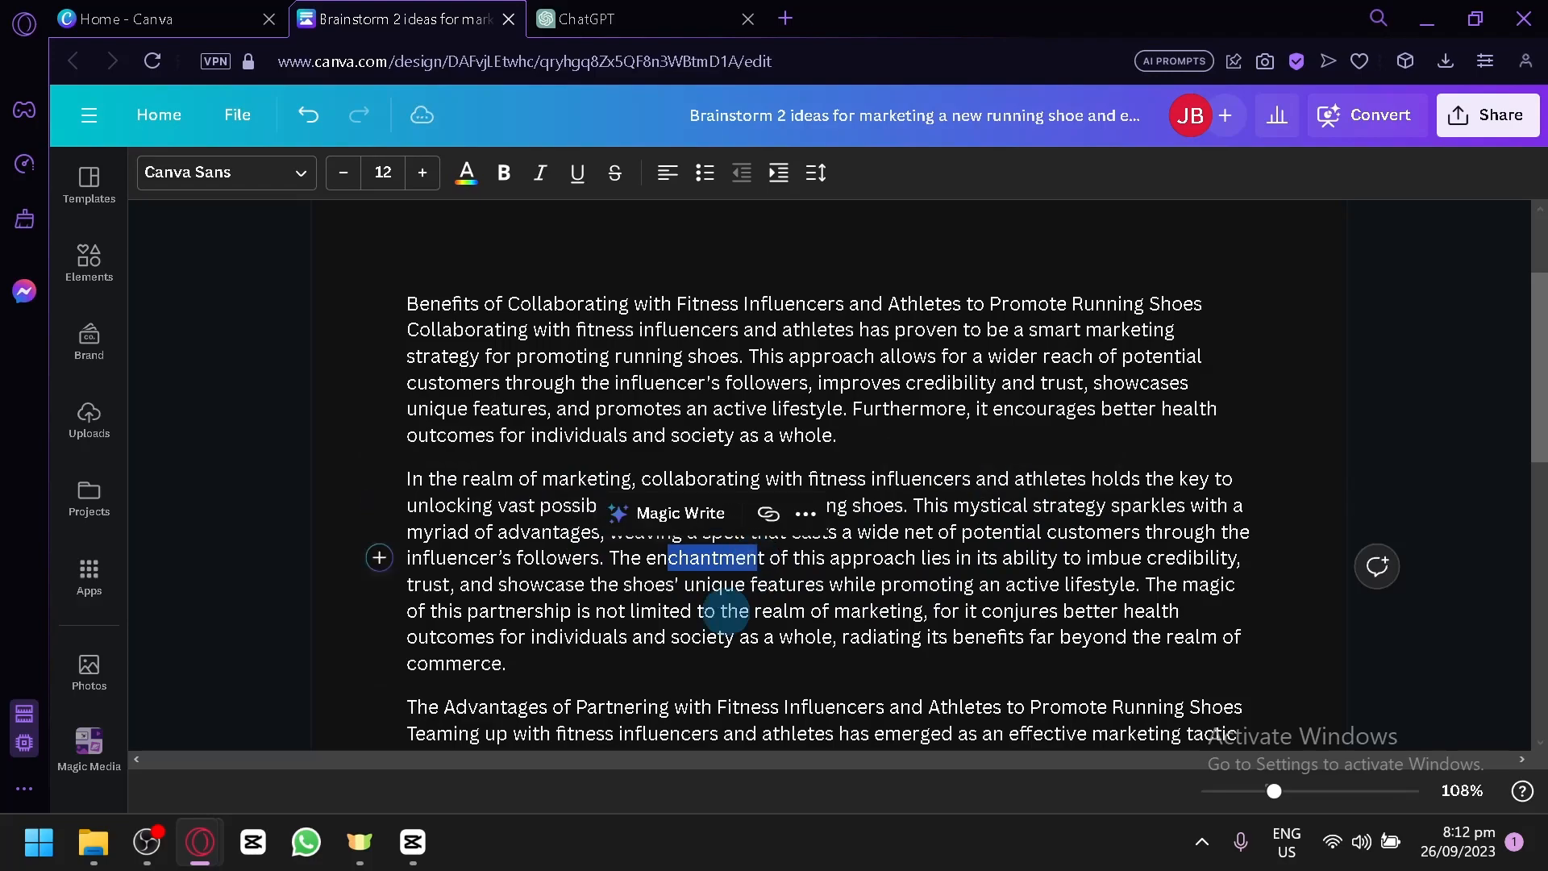
left_click_drag(532, 637, 556, 666)
left_click(601, 674)
Step: Delete the Idea 2 paragraph and all the remaining text so the document is empty
scroll(600, 674, "down", 6)
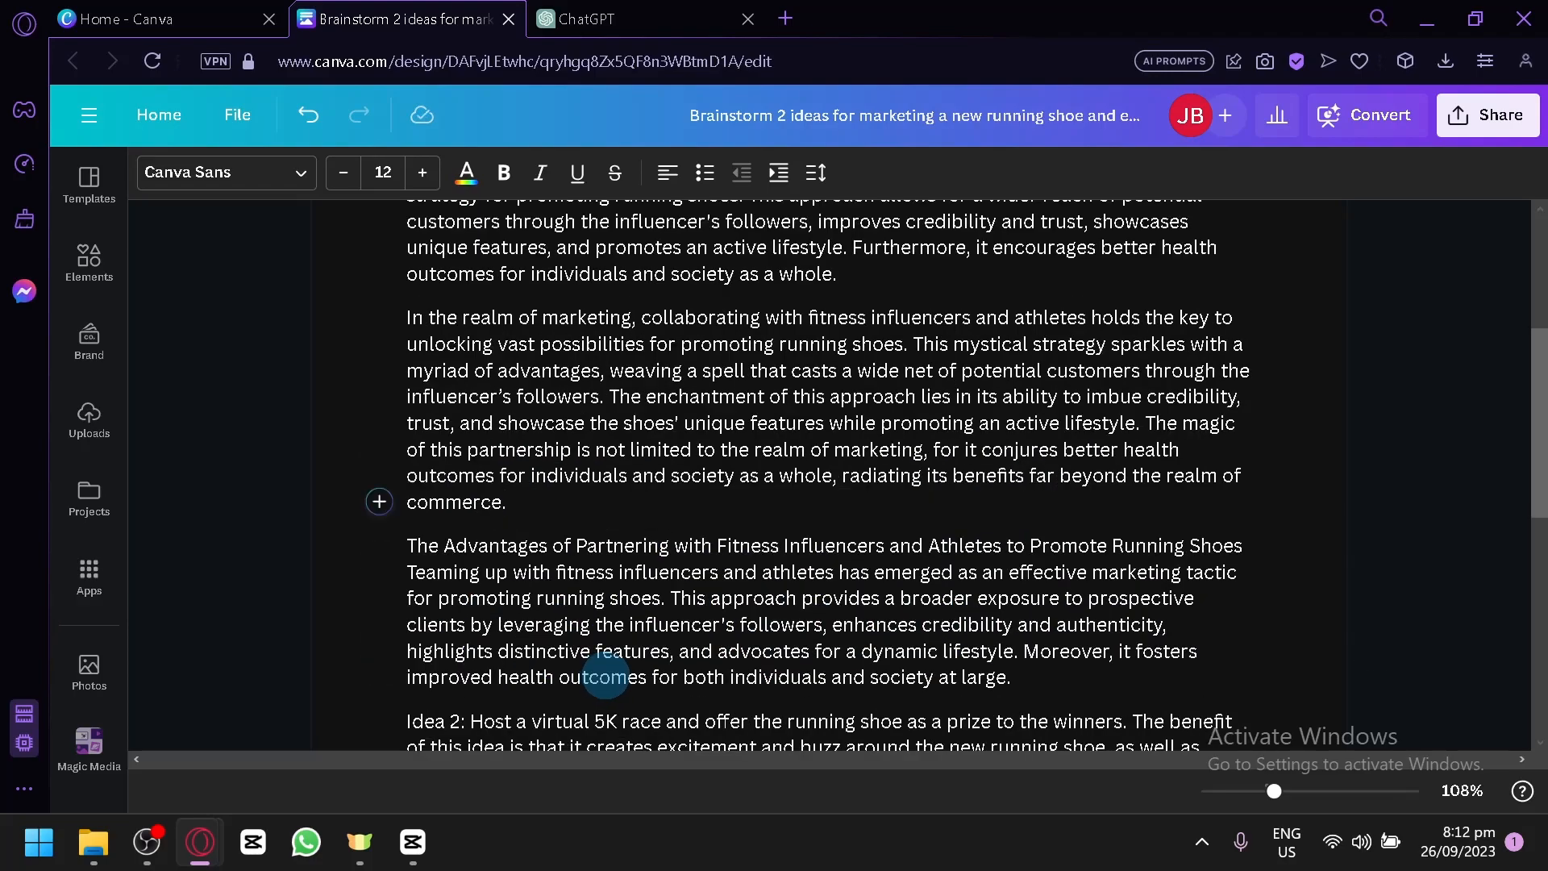
left_click(648, 559)
triple_click(647, 559)
key("BackSpace")
scroll(647, 559, "up", 2)
key("ctrl+a")
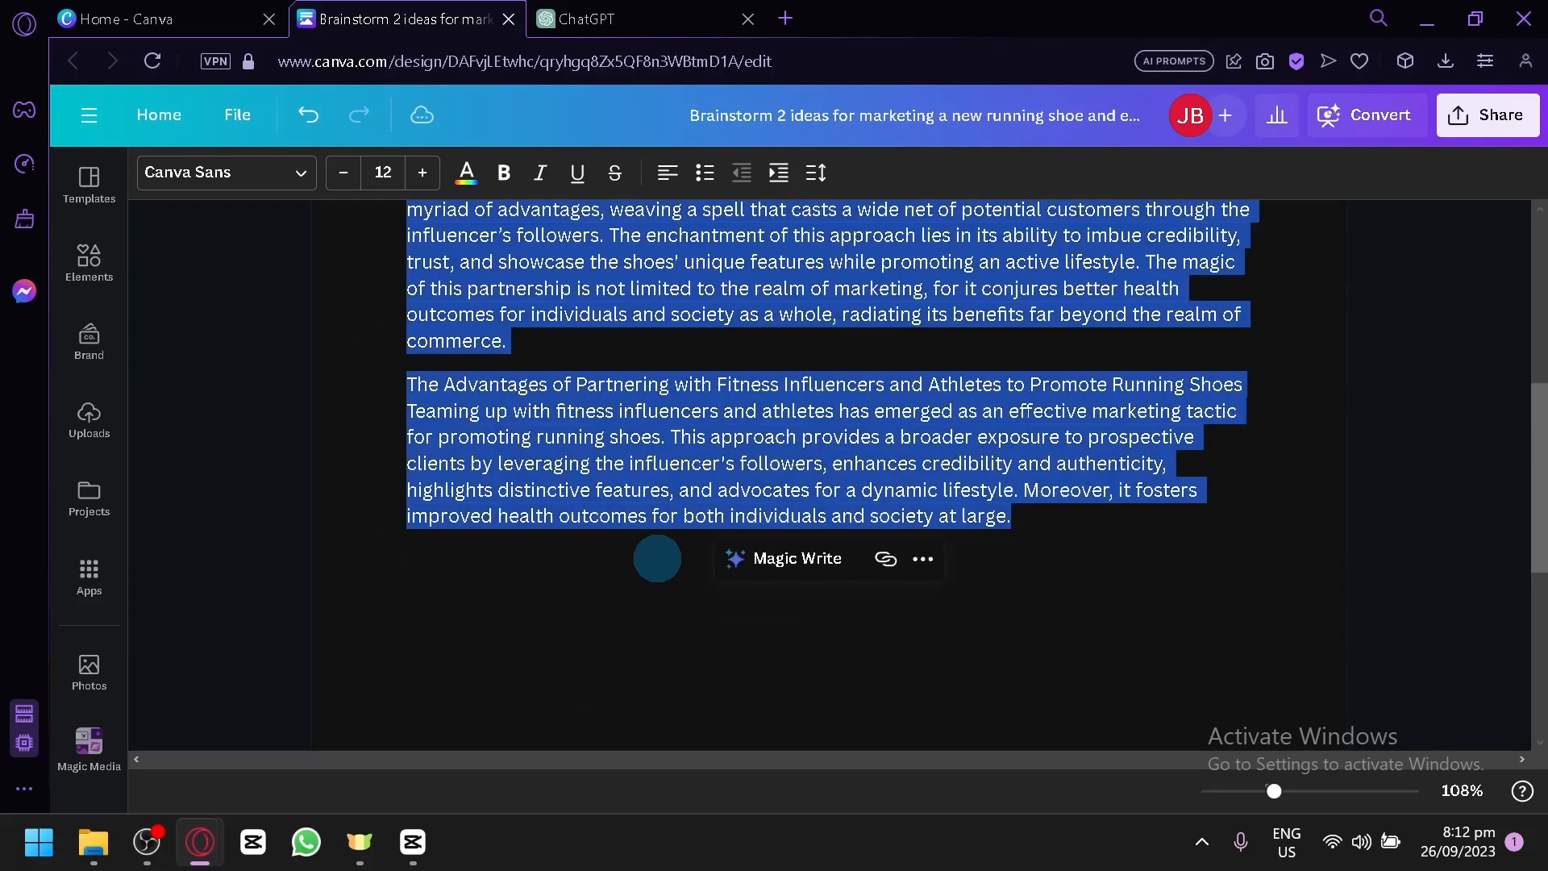
key("BackSpace")
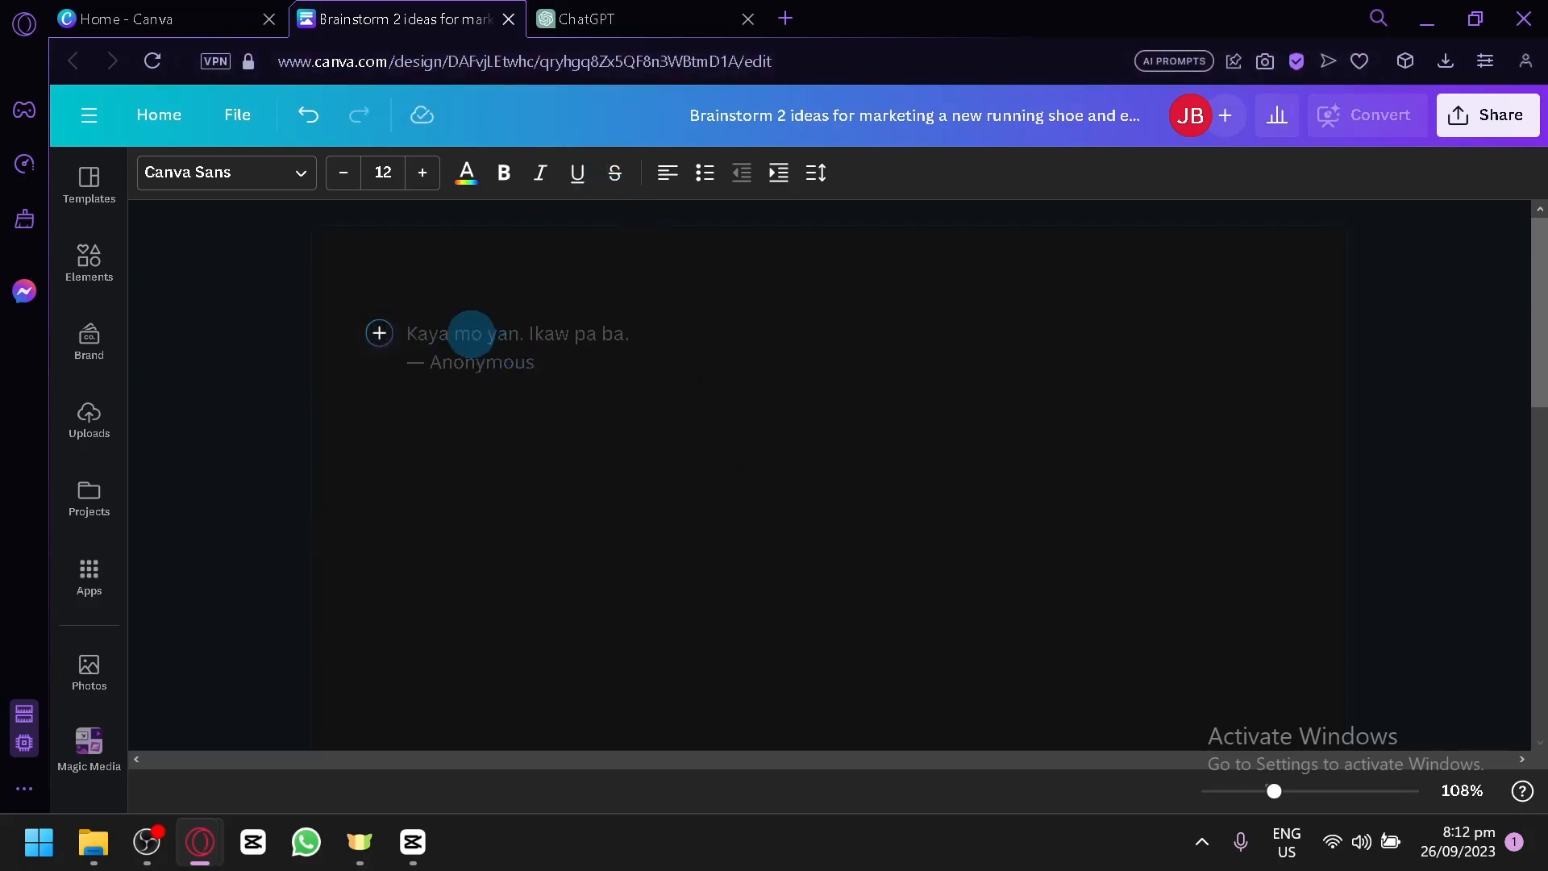
Step: Create a blank Instagram Story design from the Canva home page and open it
left_click(215, 11)
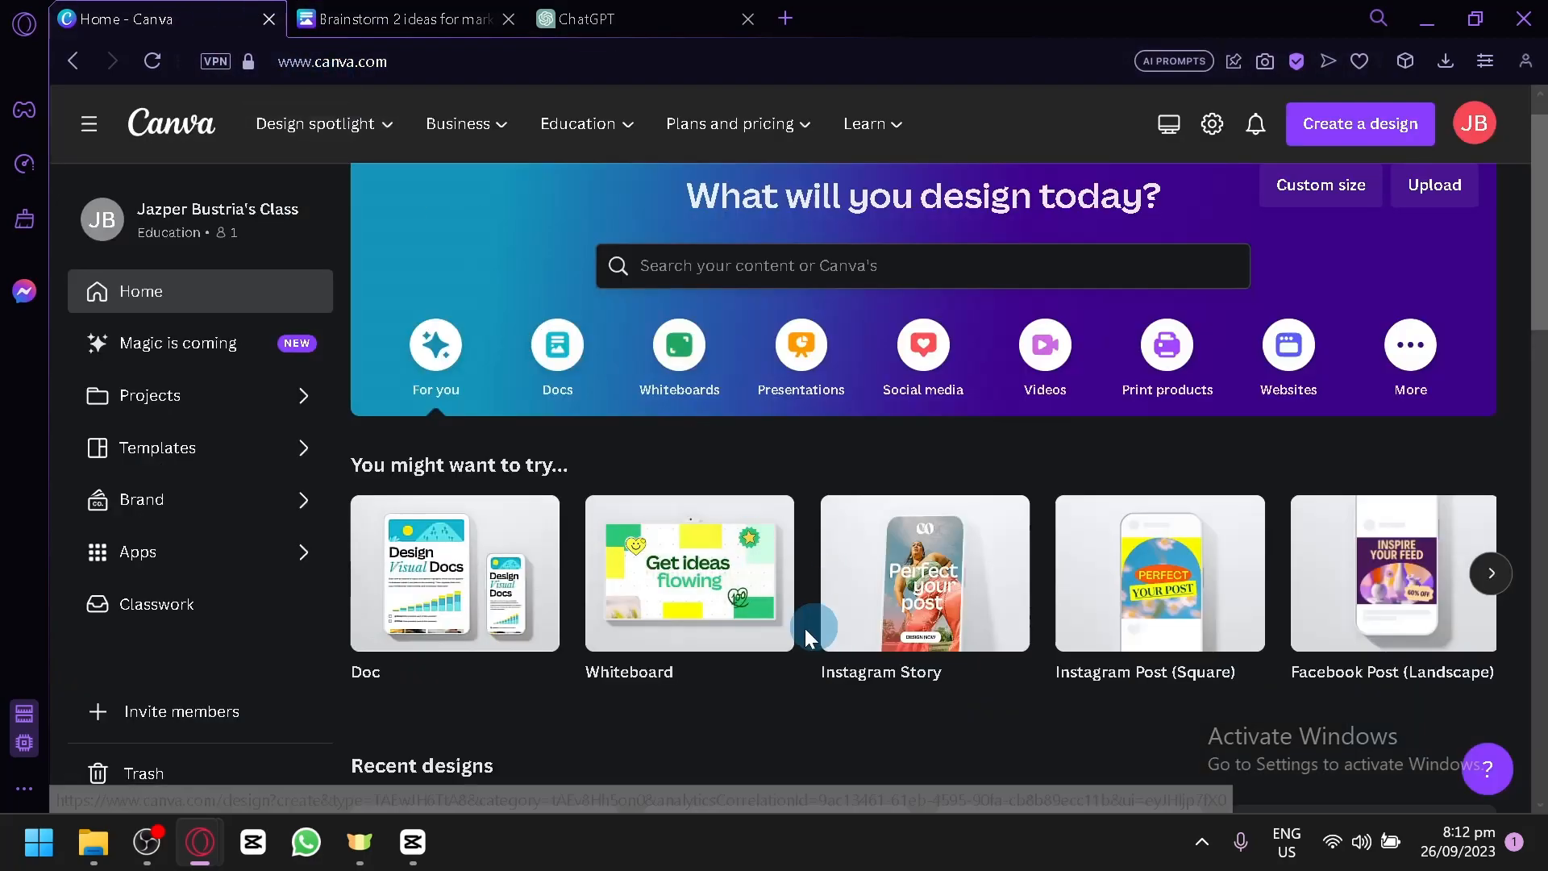
left_click(932, 593)
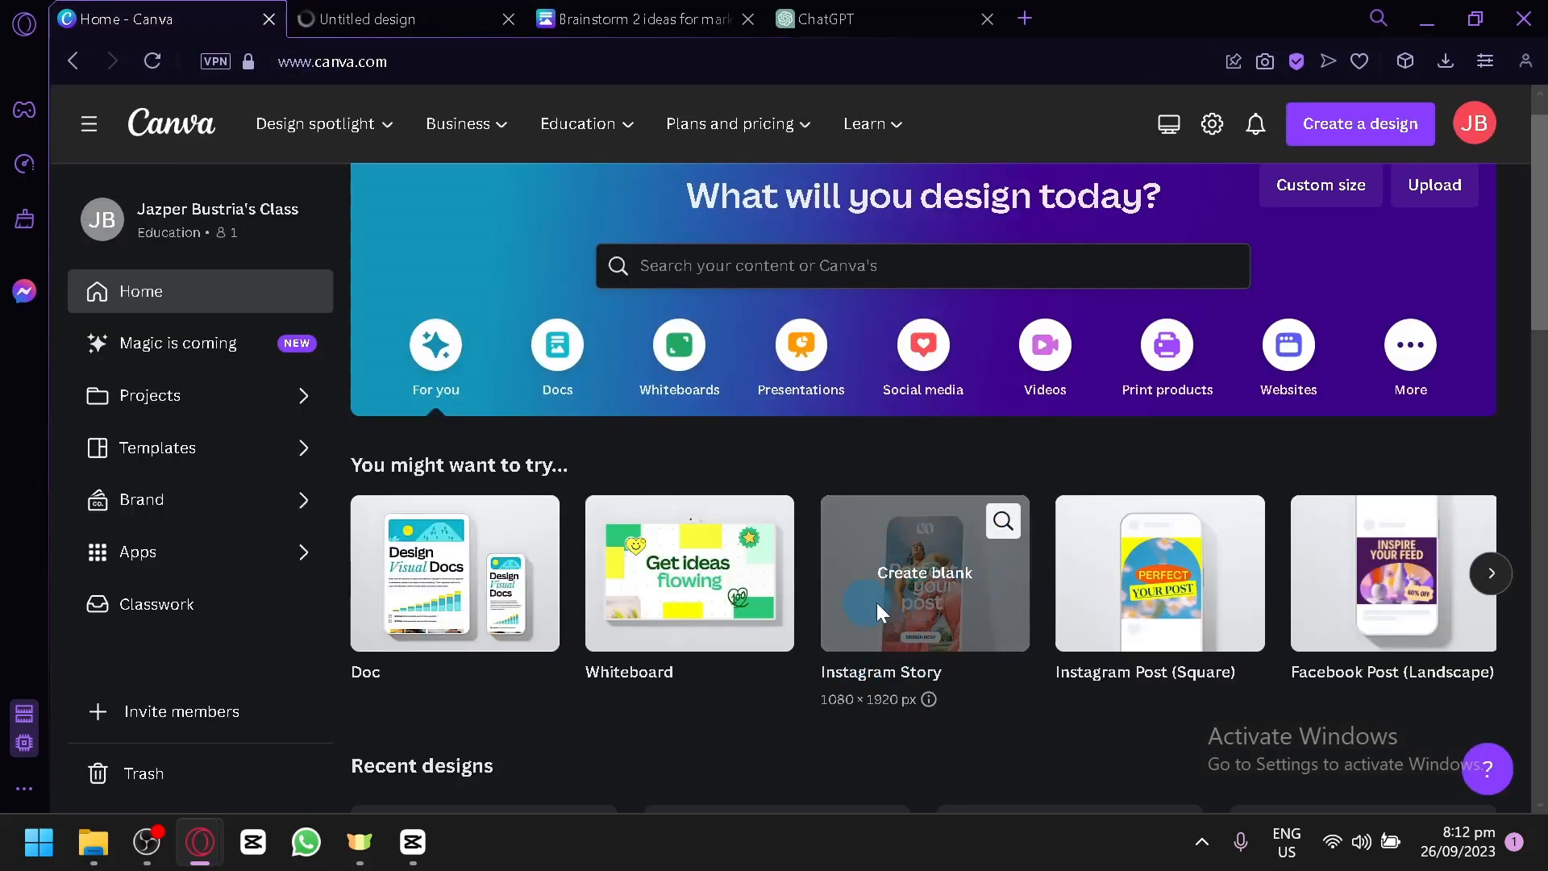
left_click(361, 13)
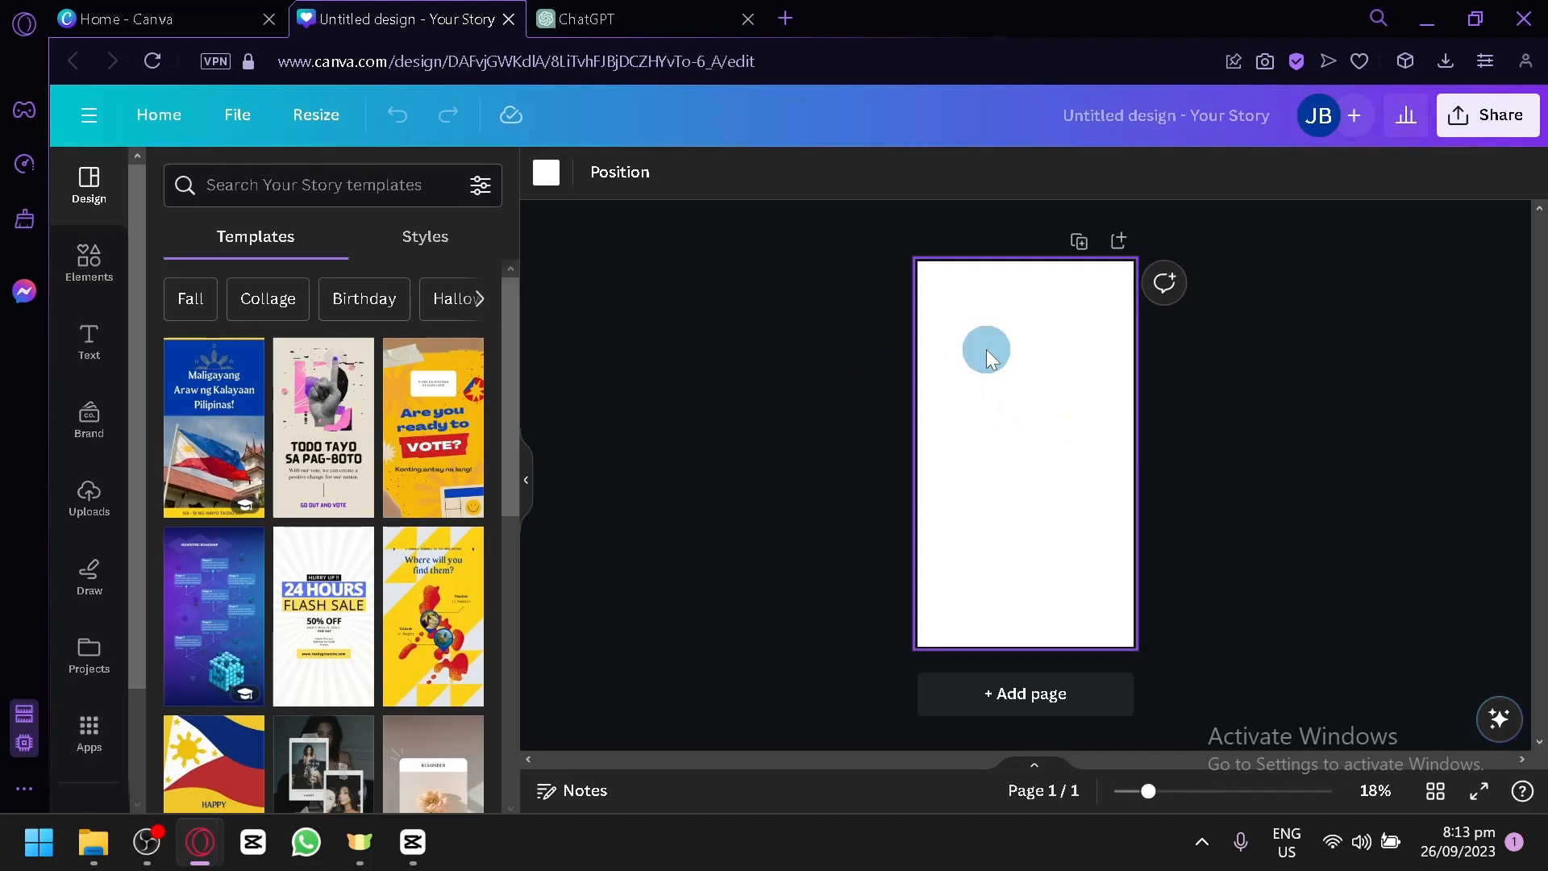
scroll(1213, 461, "up", 2)
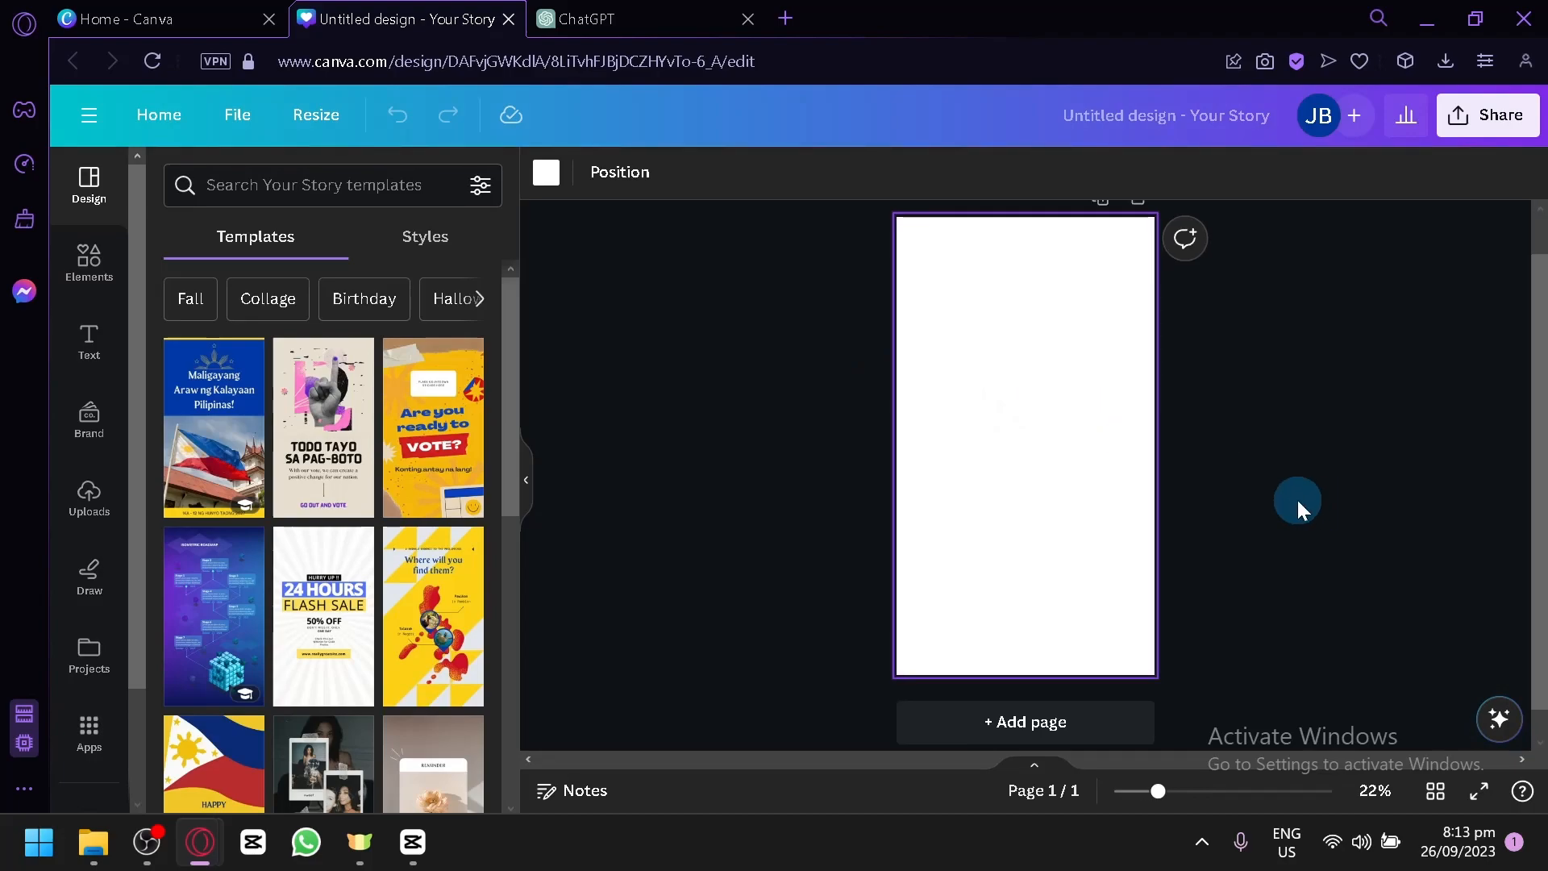
Step: Generate text with Magic Write from the Canva Assistant, using the prompt "Create a motivational phrase about working out"
left_click(1088, 395)
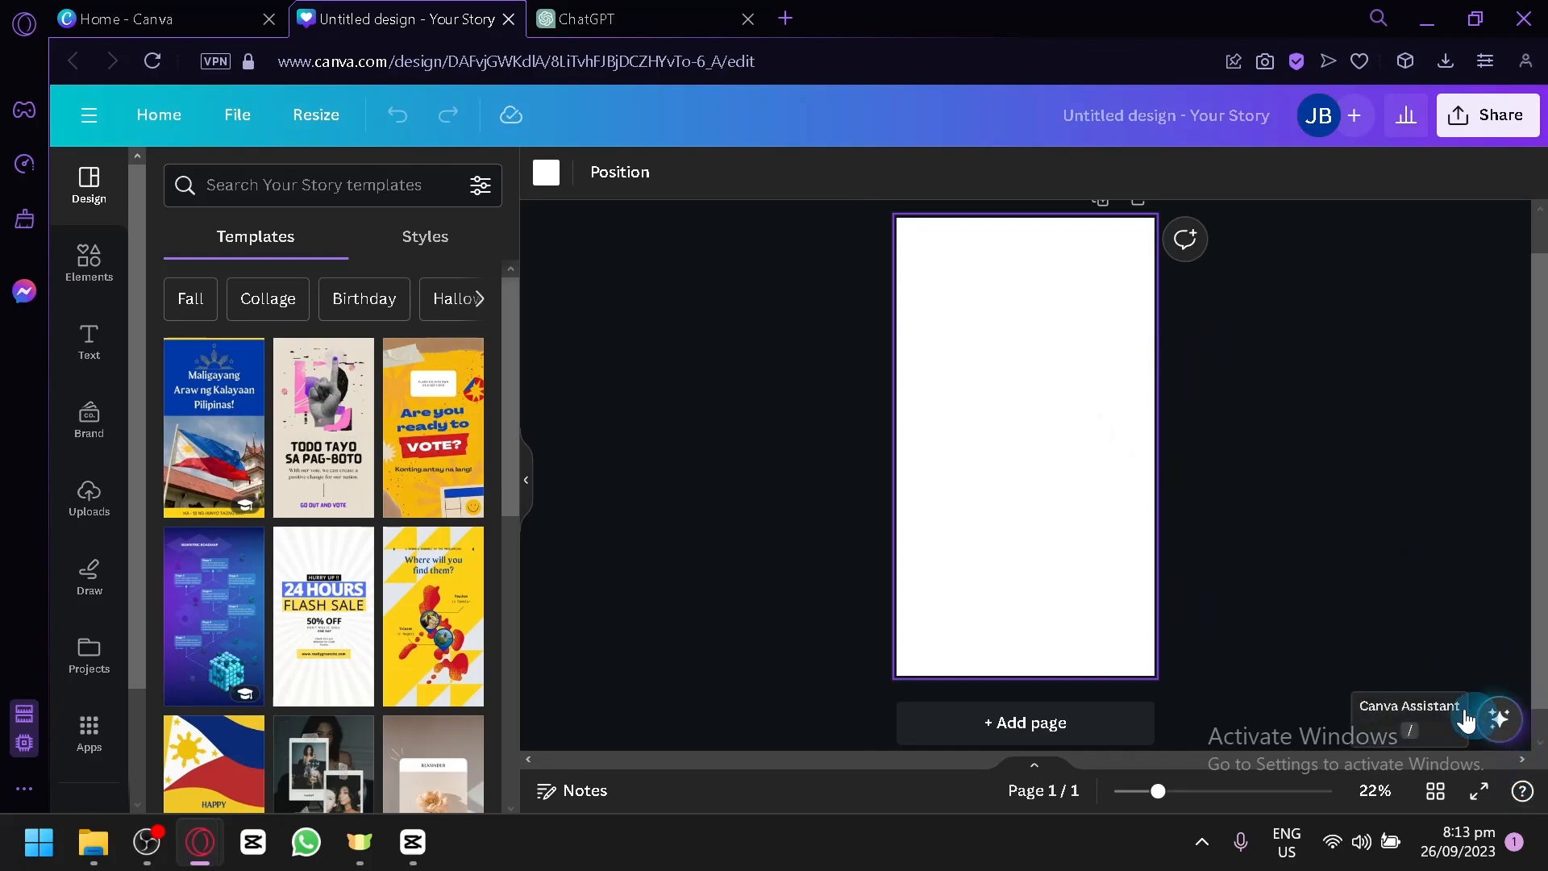
left_click(1306, 645)
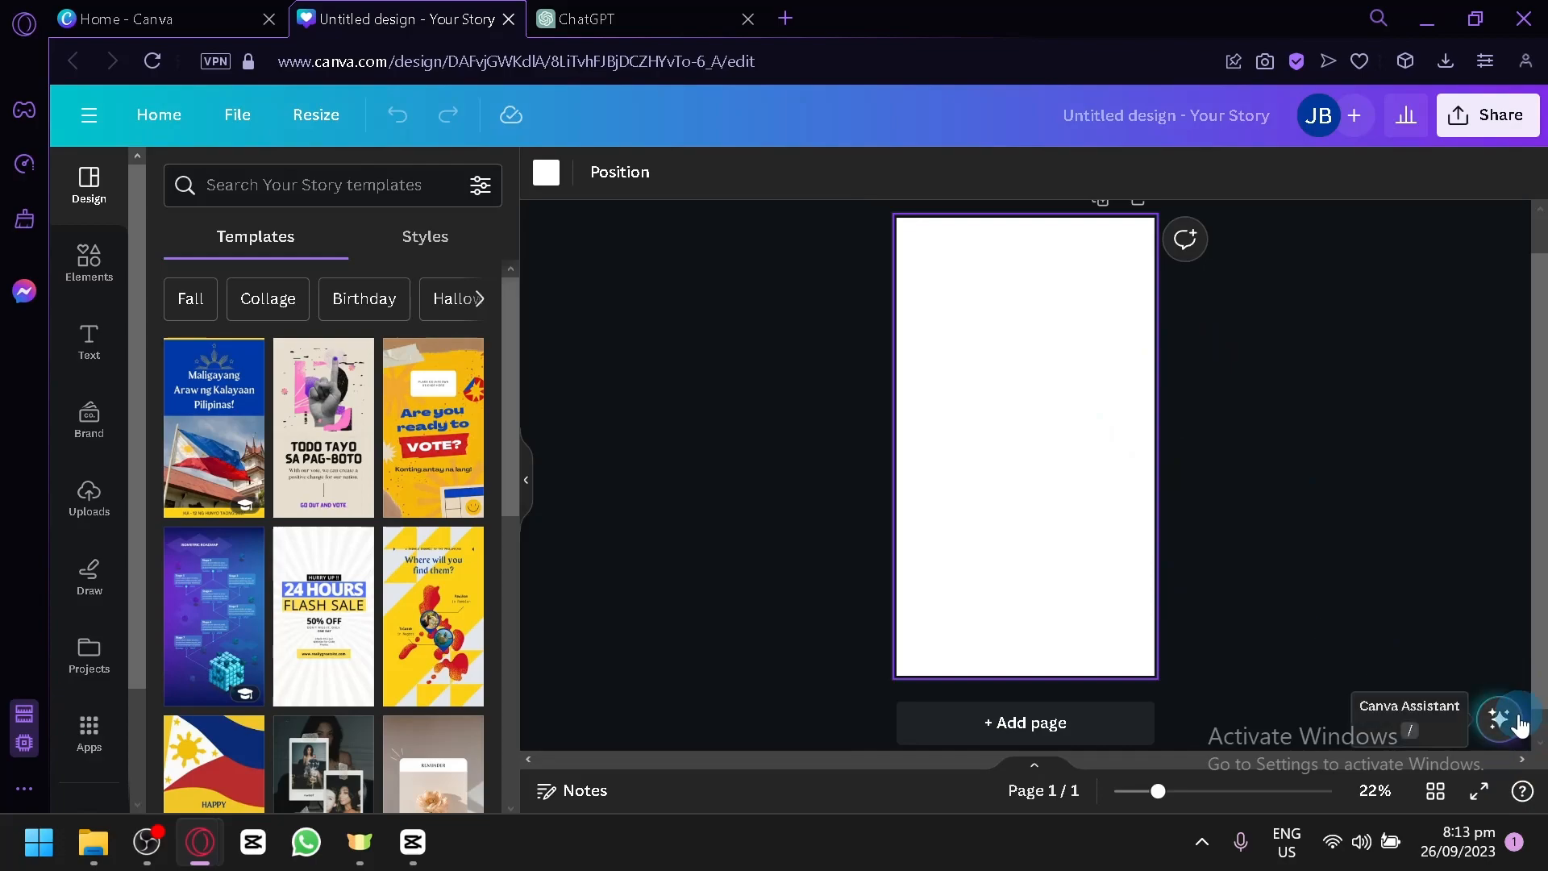
scroll(1520, 724, "up", 5)
scroll(1520, 726, "up", 5)
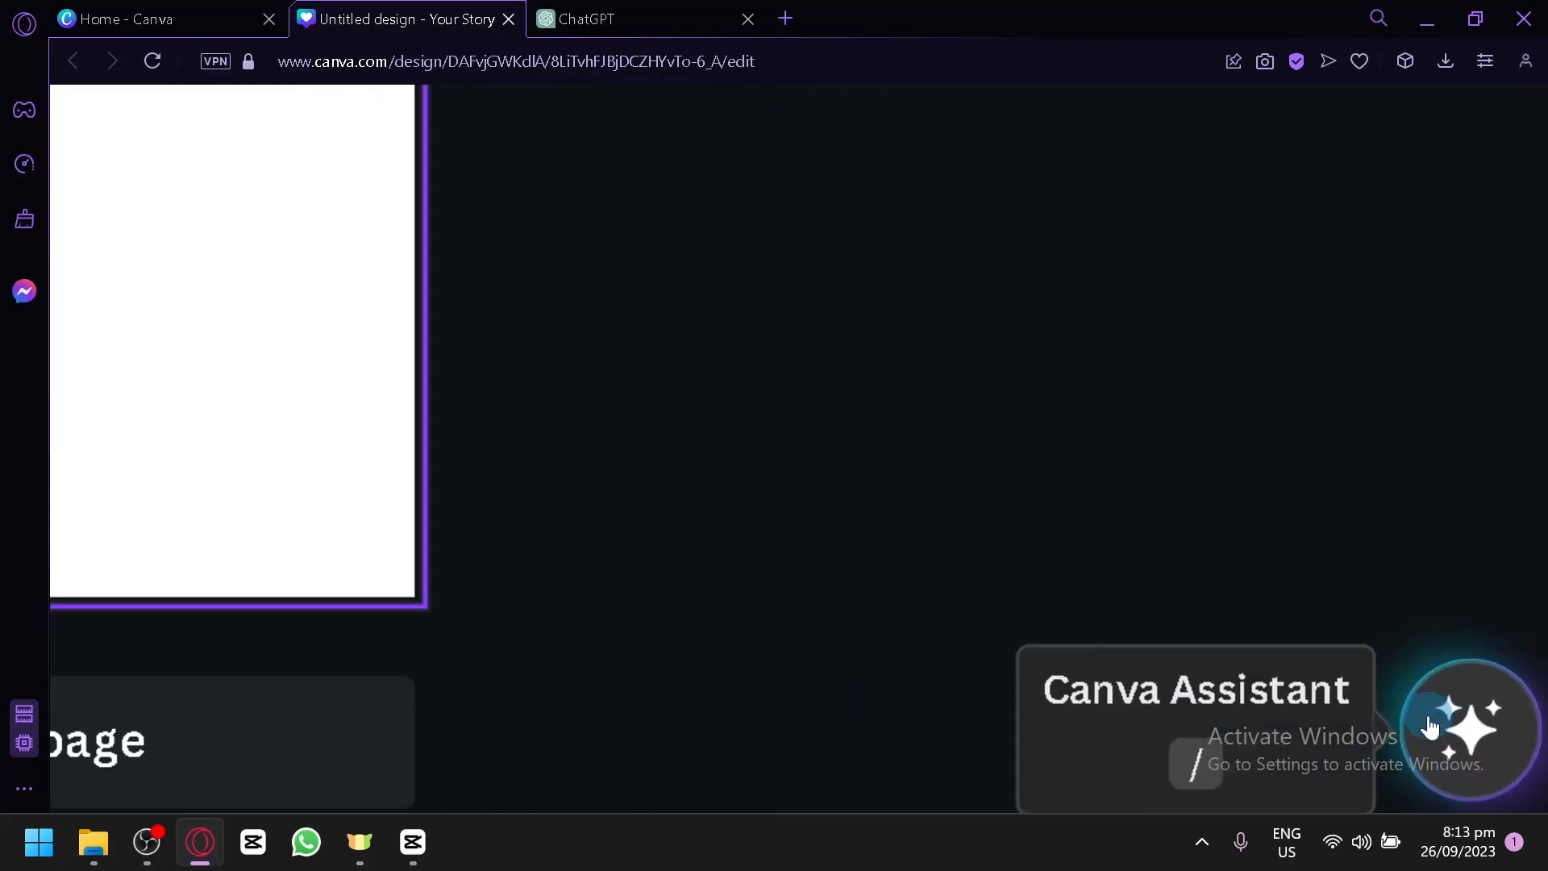
left_click(1441, 728)
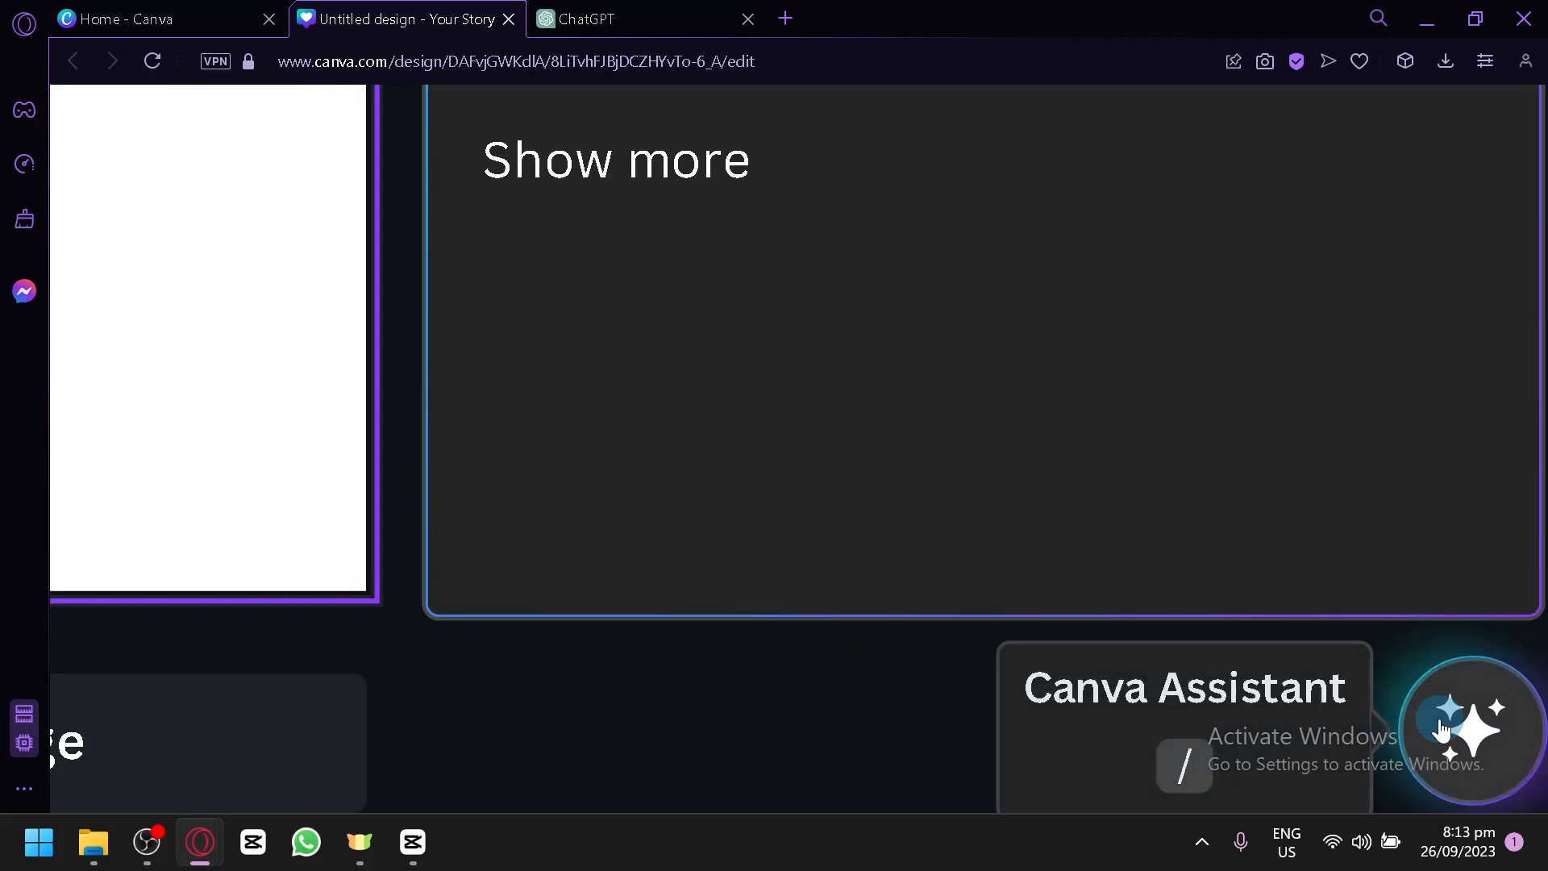
scroll(1188, 488, "up", 3)
scroll(1188, 488, "down", 5)
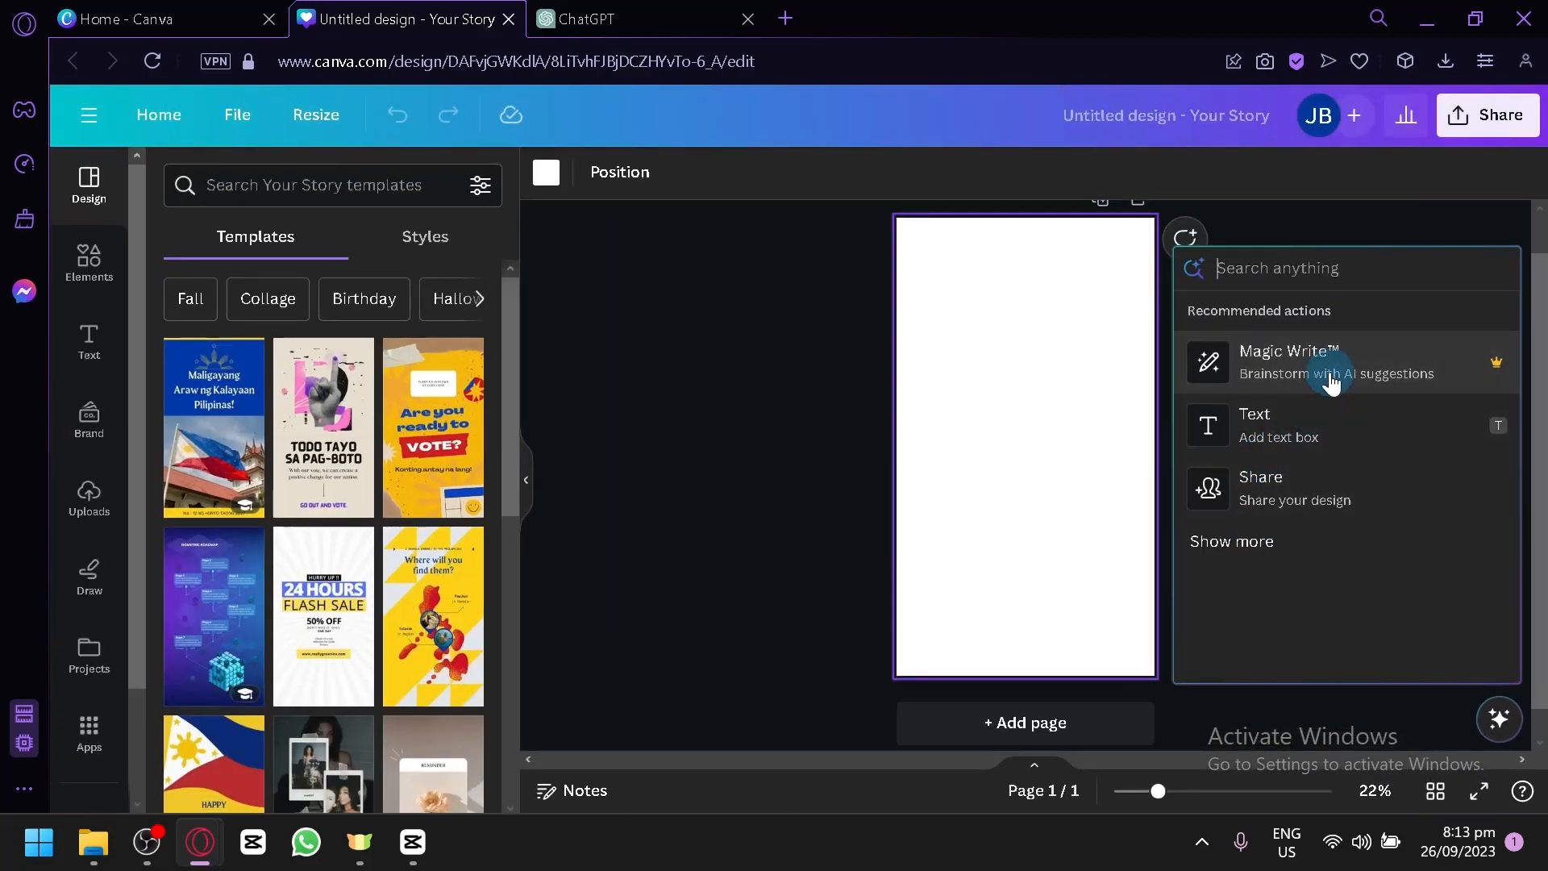
left_click(1331, 379)
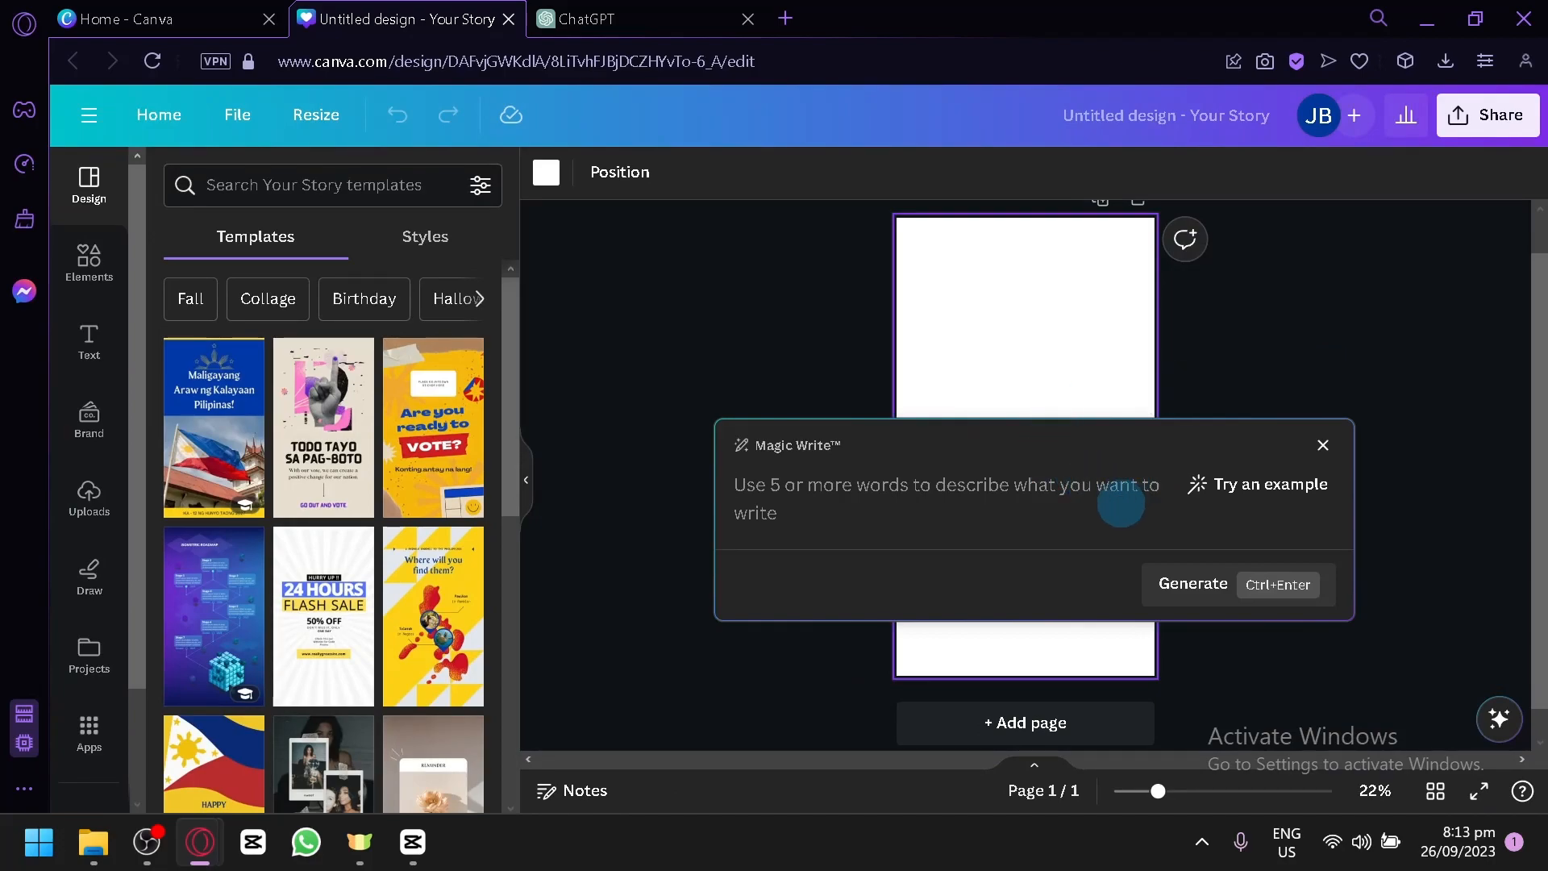
type("Cr")
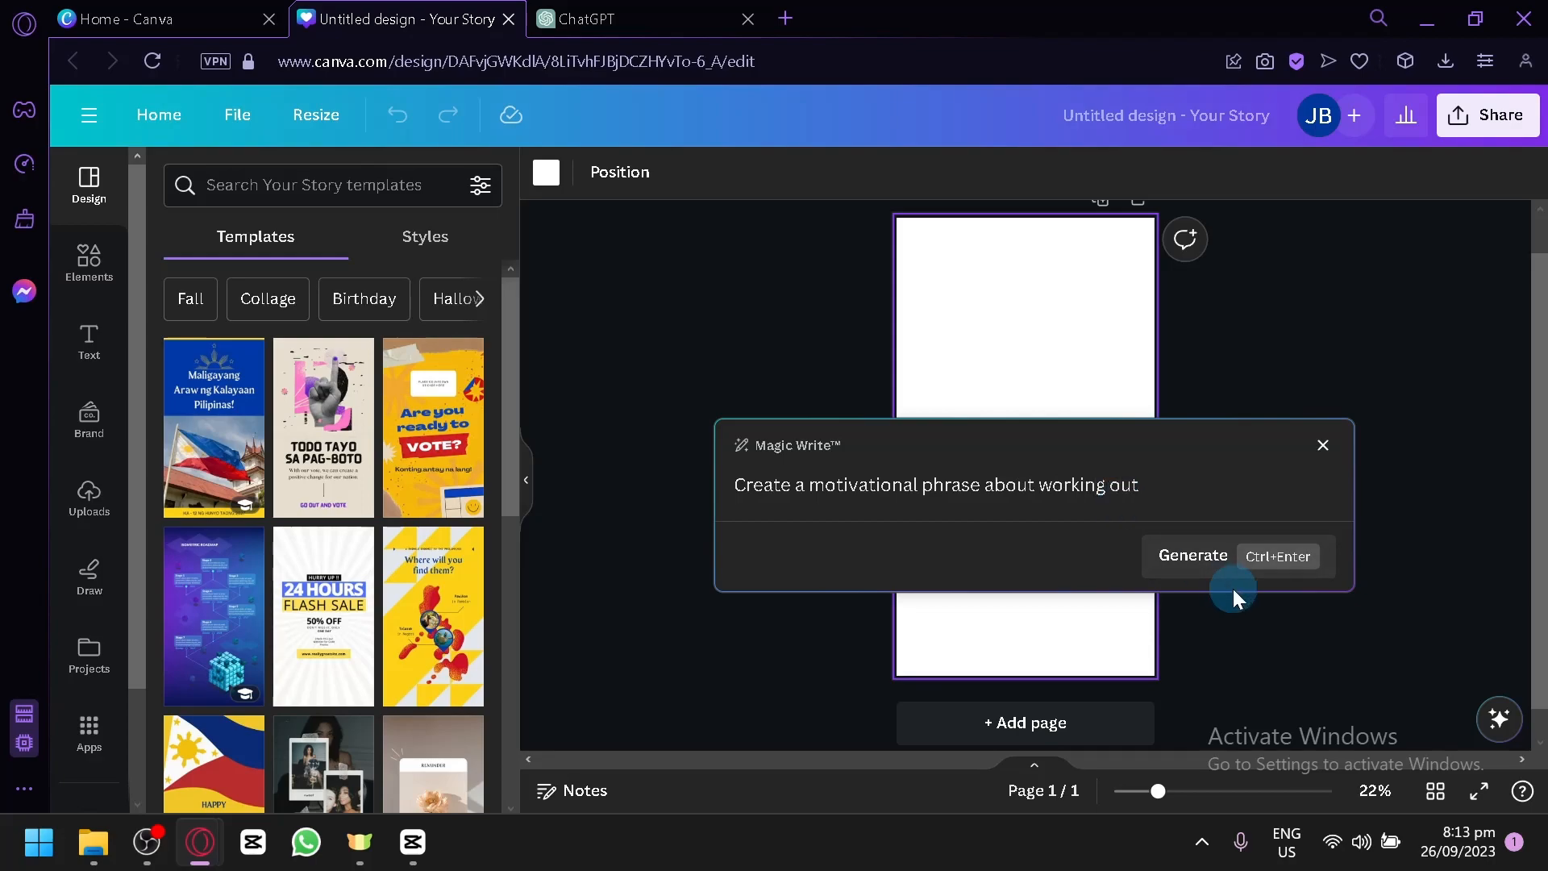
left_click(1207, 570)
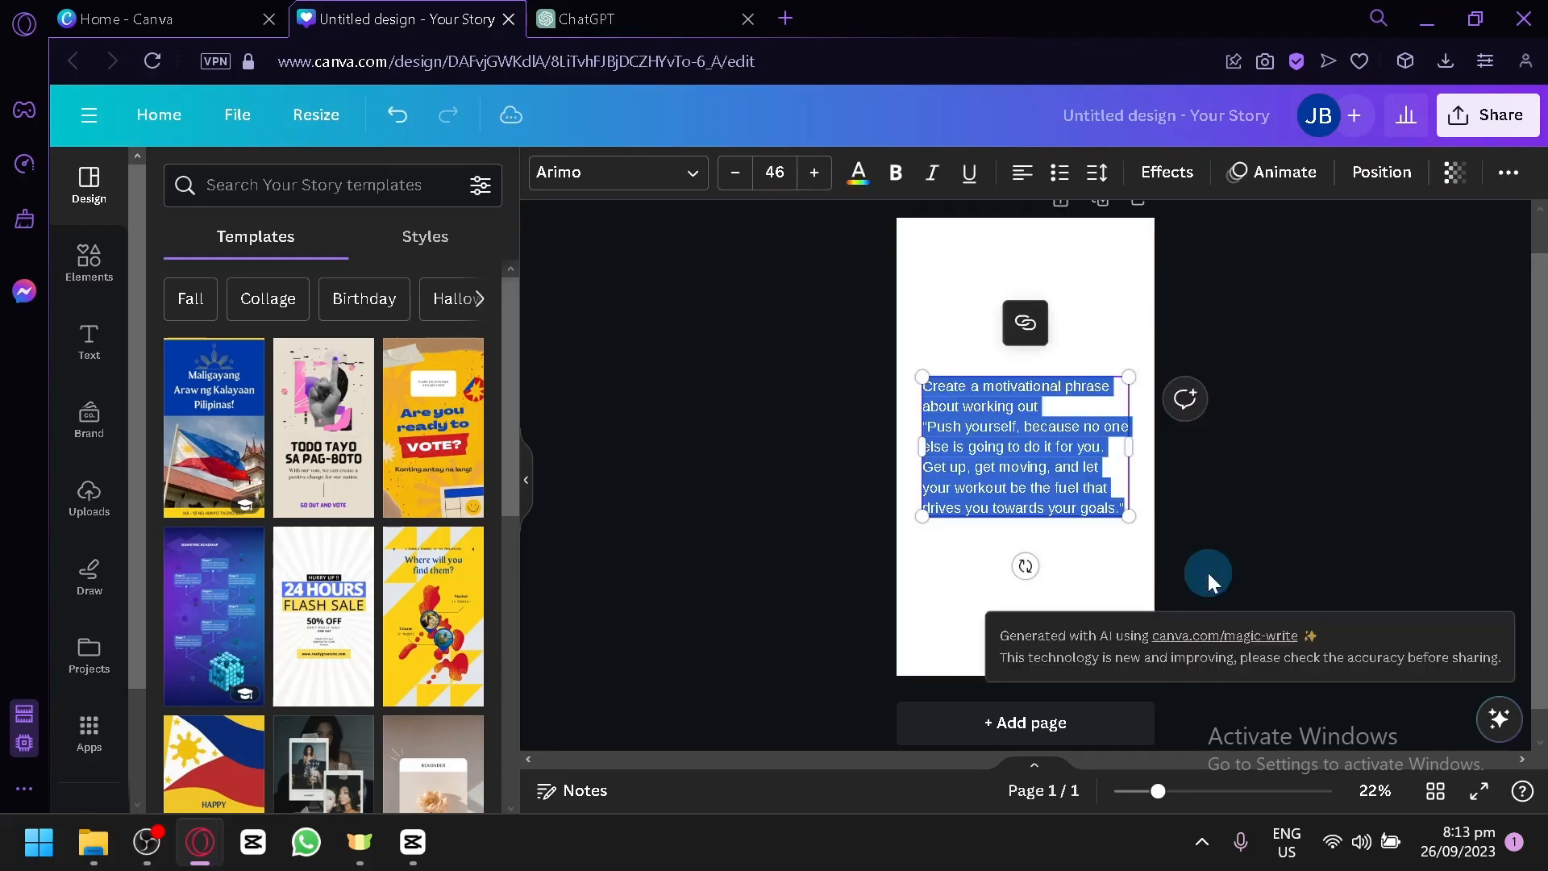
Step: Delete the prompt sentence "Create a motivational phrase about working out" from the generated text box, leaving only the quote
left_click(1034, 487)
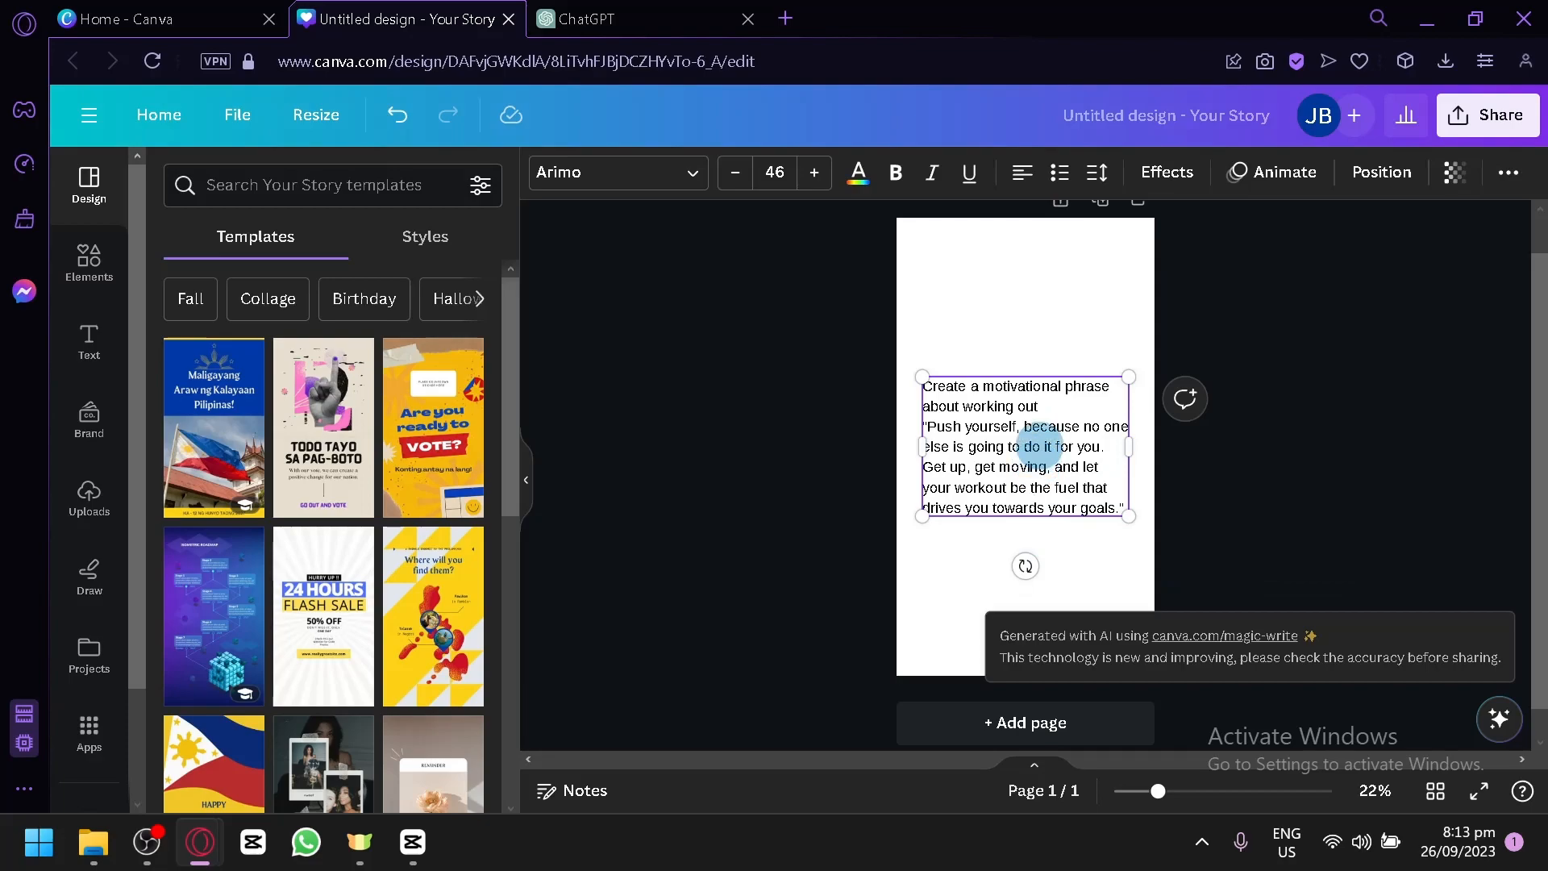
left_click_drag(1045, 409, 911, 376)
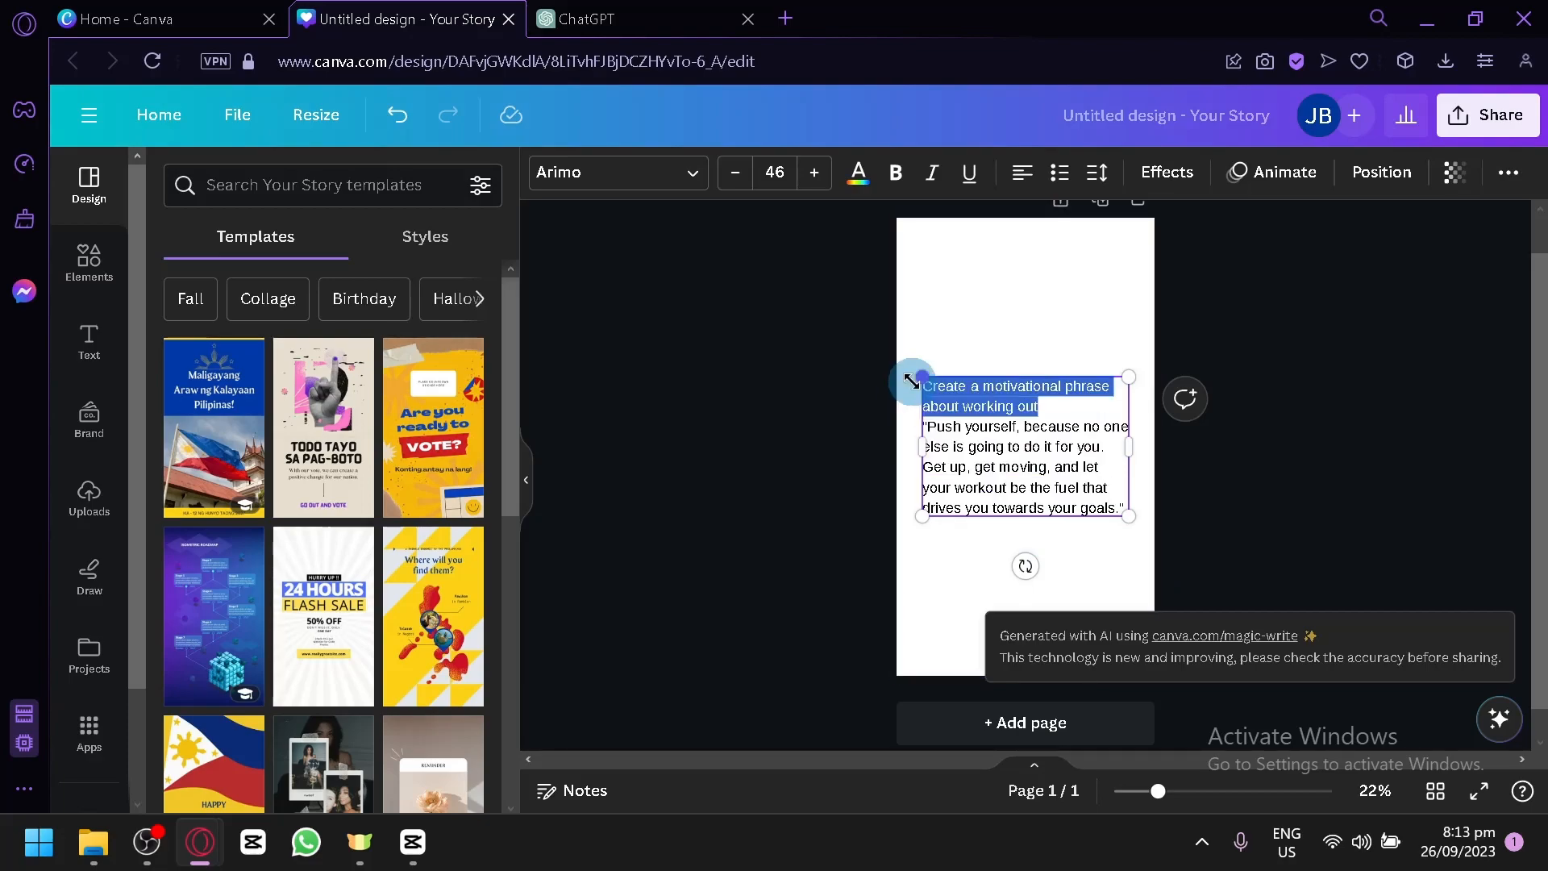
key("BackSpace")
Step: Select and copy the quote text, and set its font to Hussar Bold
triple_click(1000, 427)
key("ctrl+c")
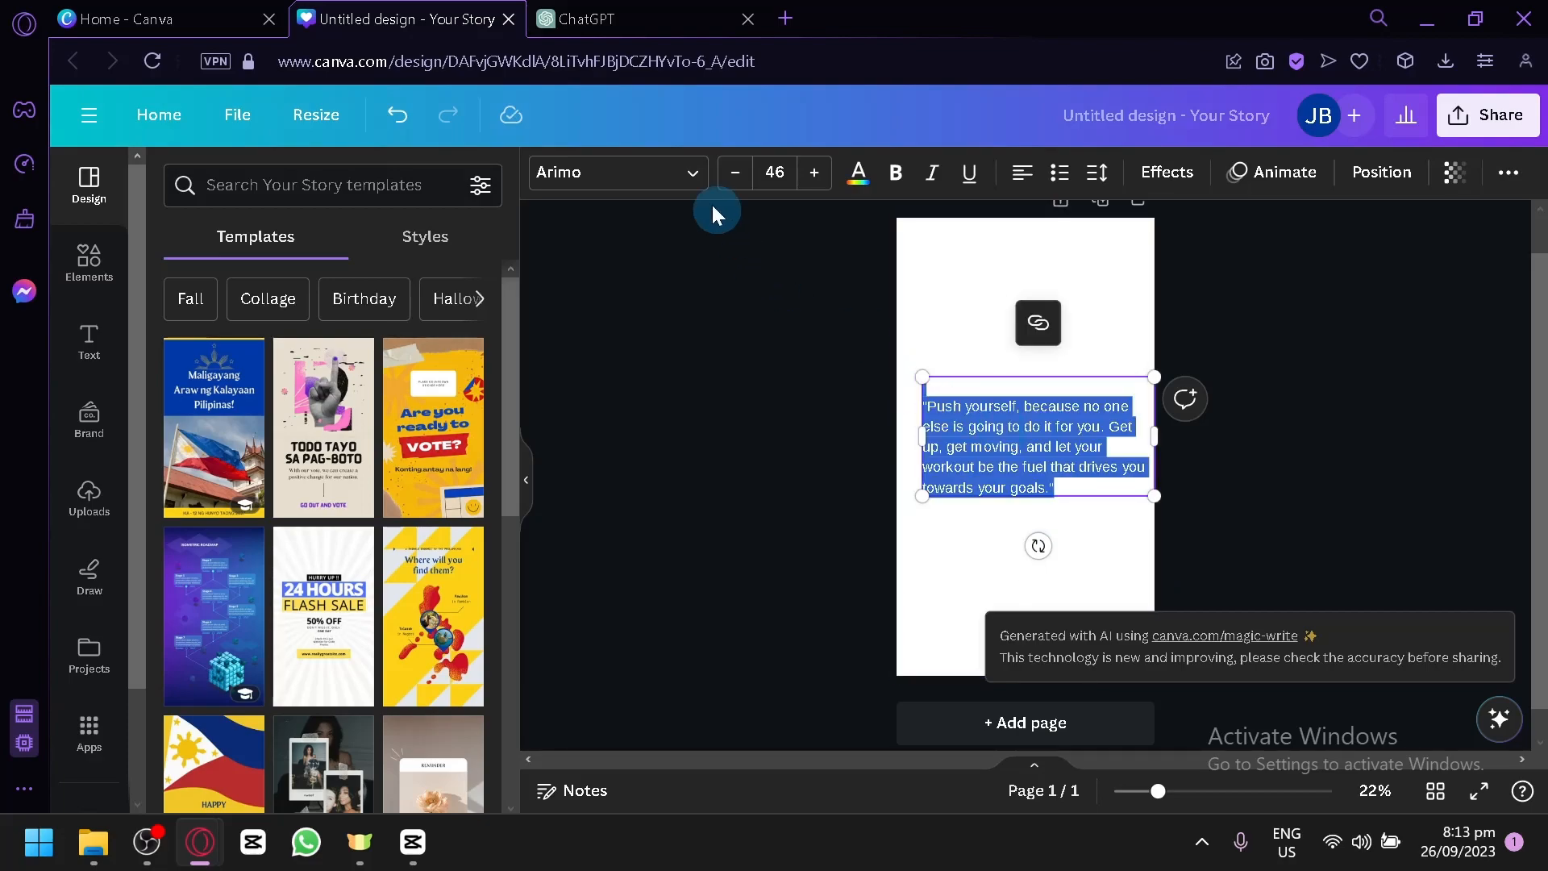
left_click(682, 187)
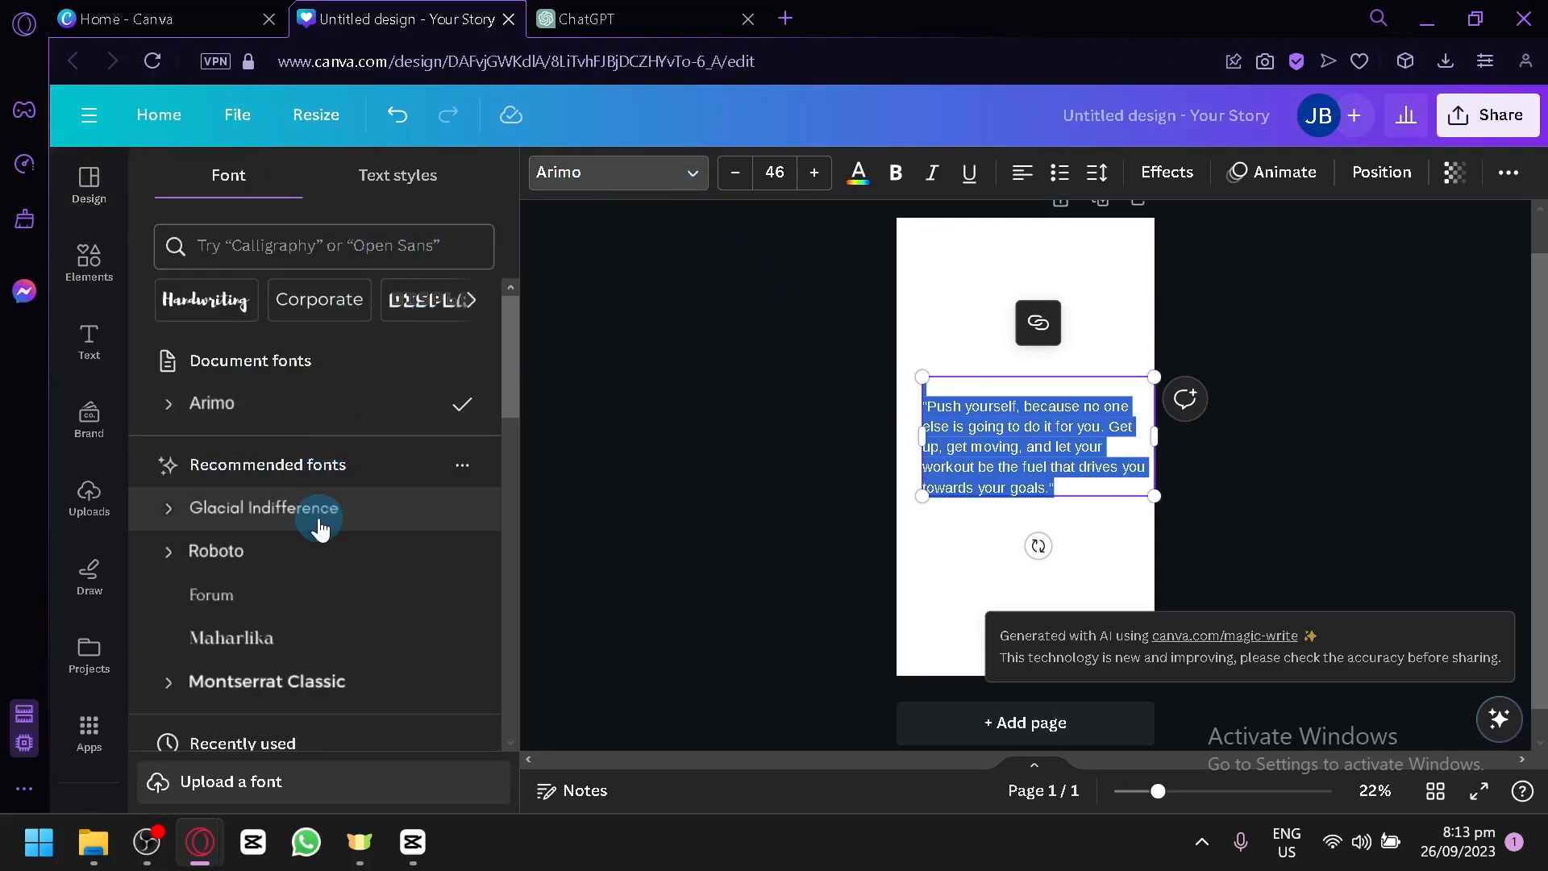
scroll(297, 433, "down", 4)
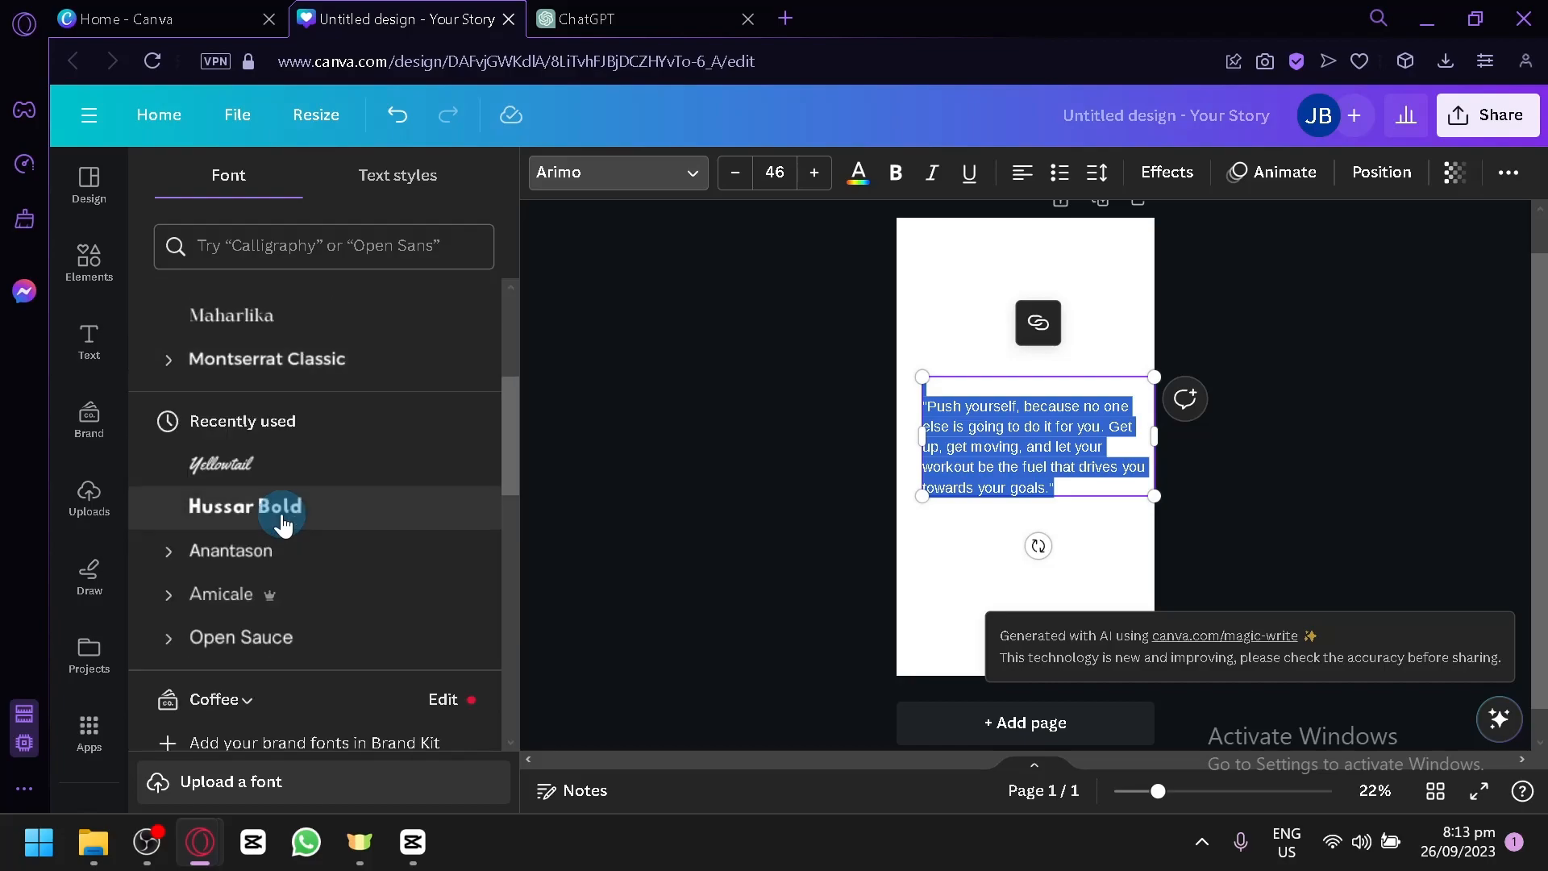
left_click(263, 475)
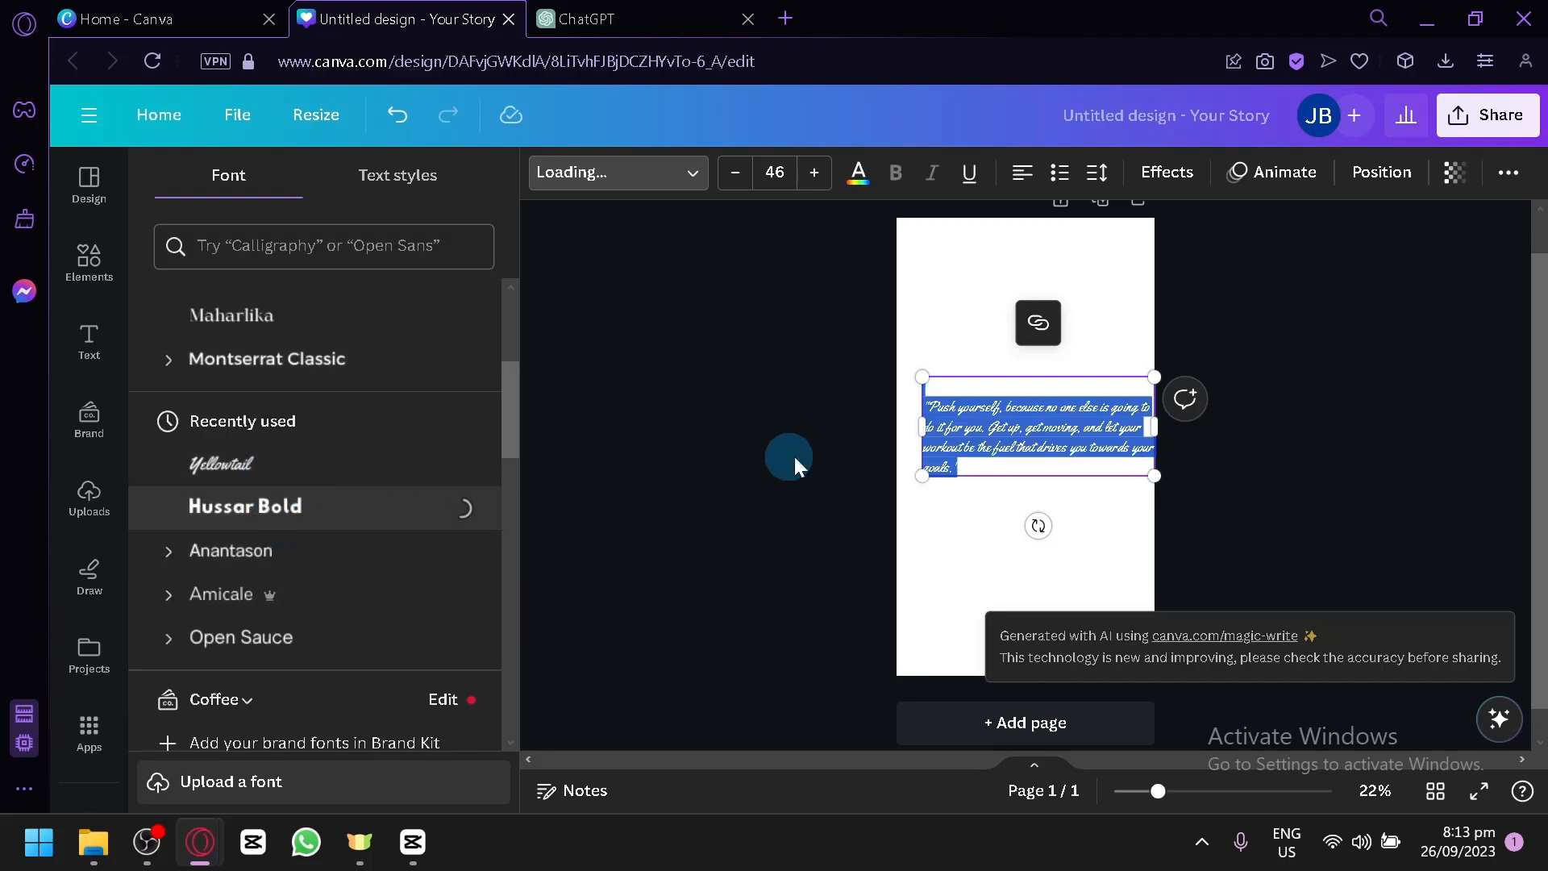
Step: Narrow the quote's text box, scale it up to font size 65.3, and centre it on the page
left_click_drag(1154, 450, 1085, 463)
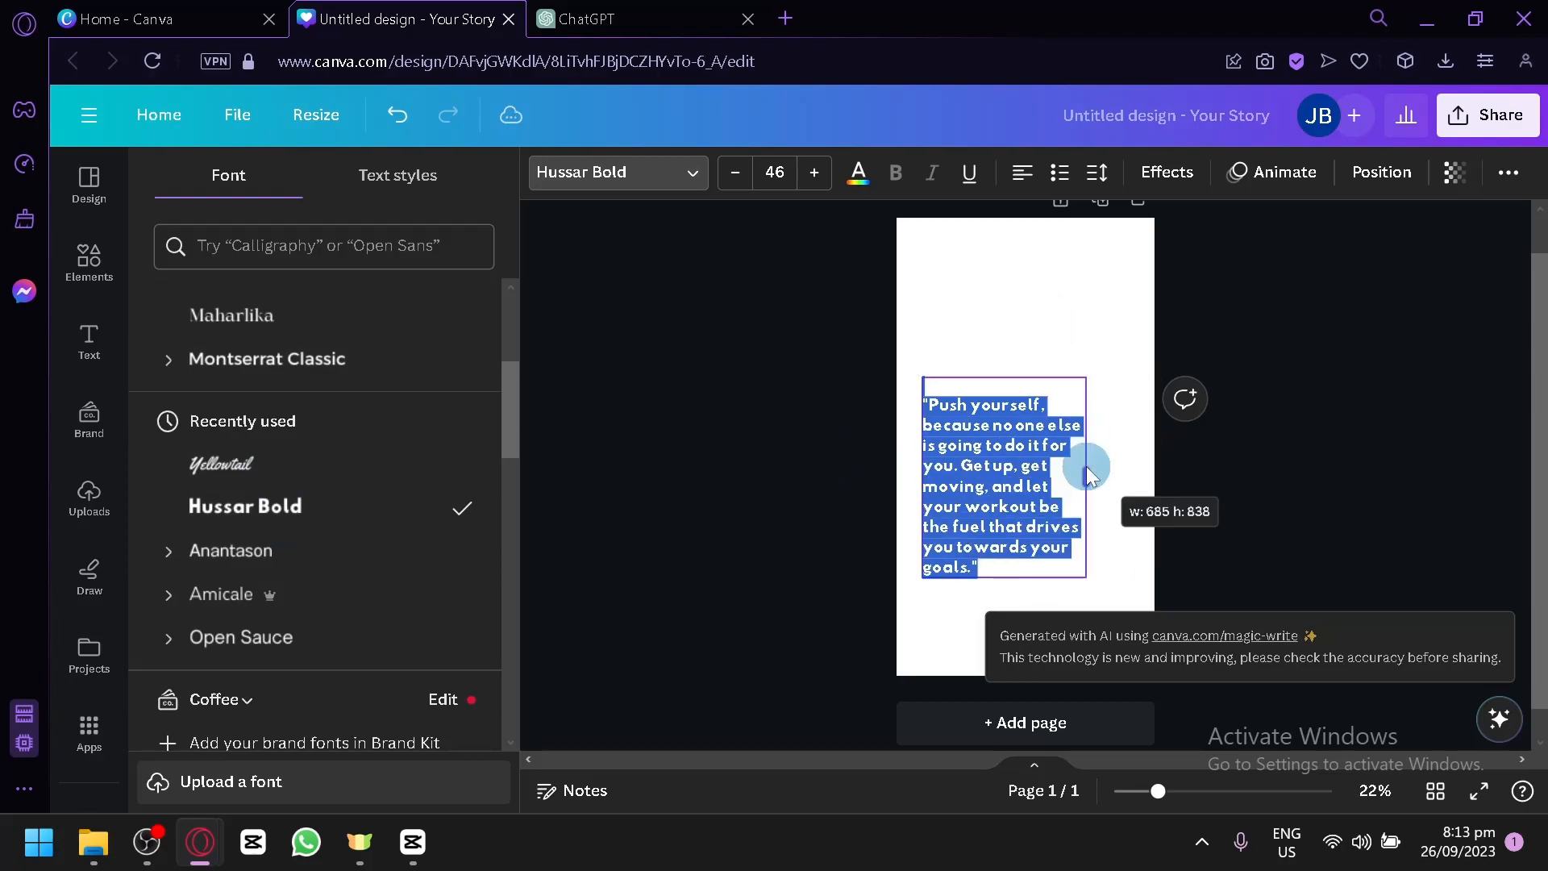
left_click_drag(1081, 571, 1153, 659)
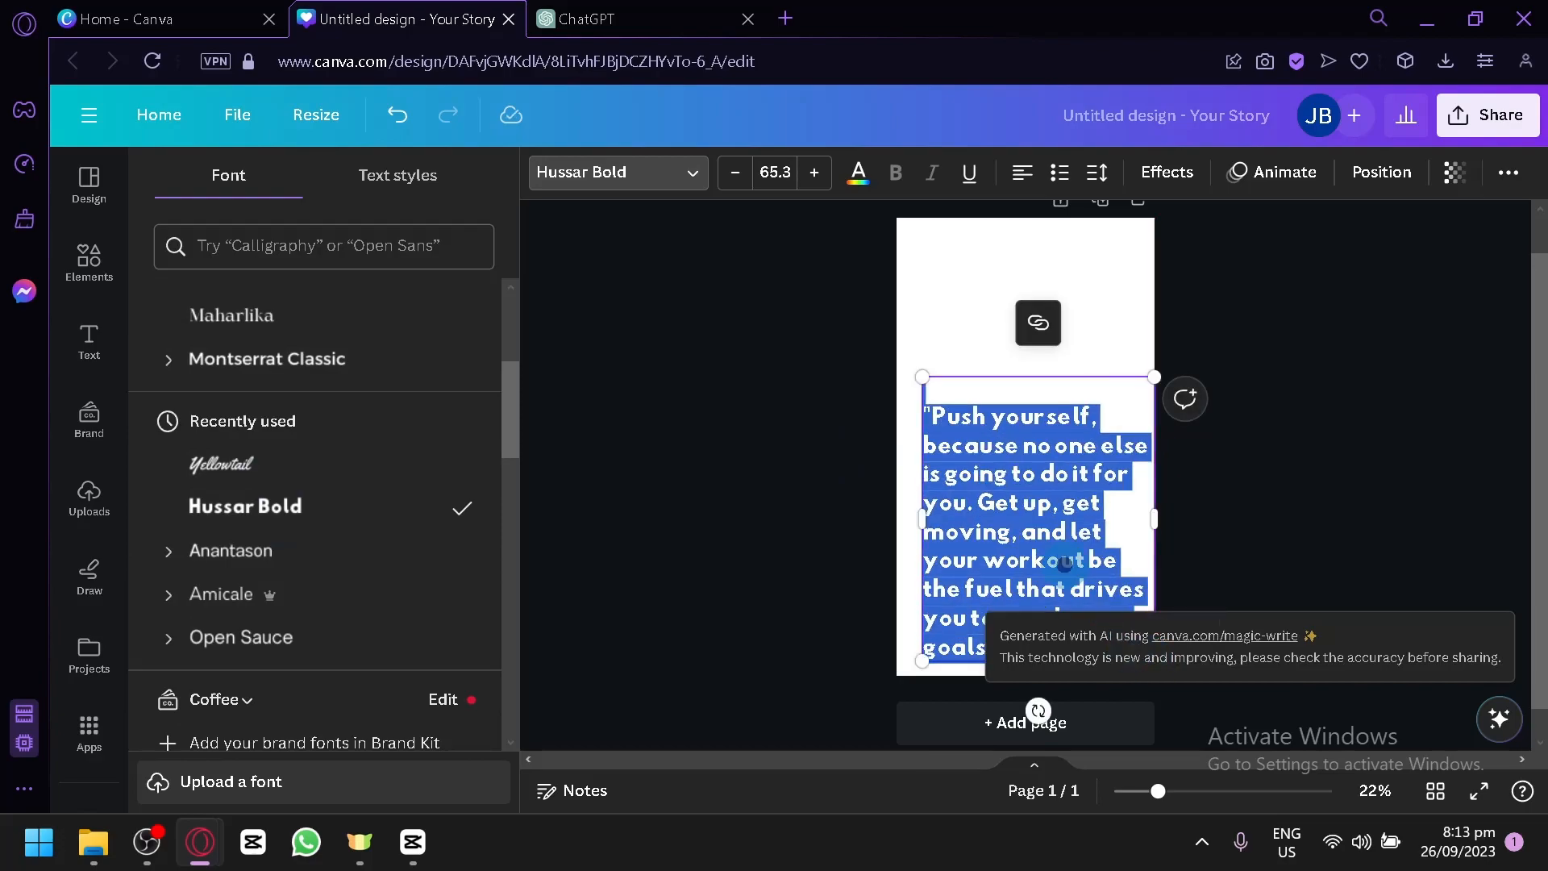
left_click_drag(1054, 502, 1059, 561)
left_click(947, 330)
left_click_drag(985, 505, 971, 428)
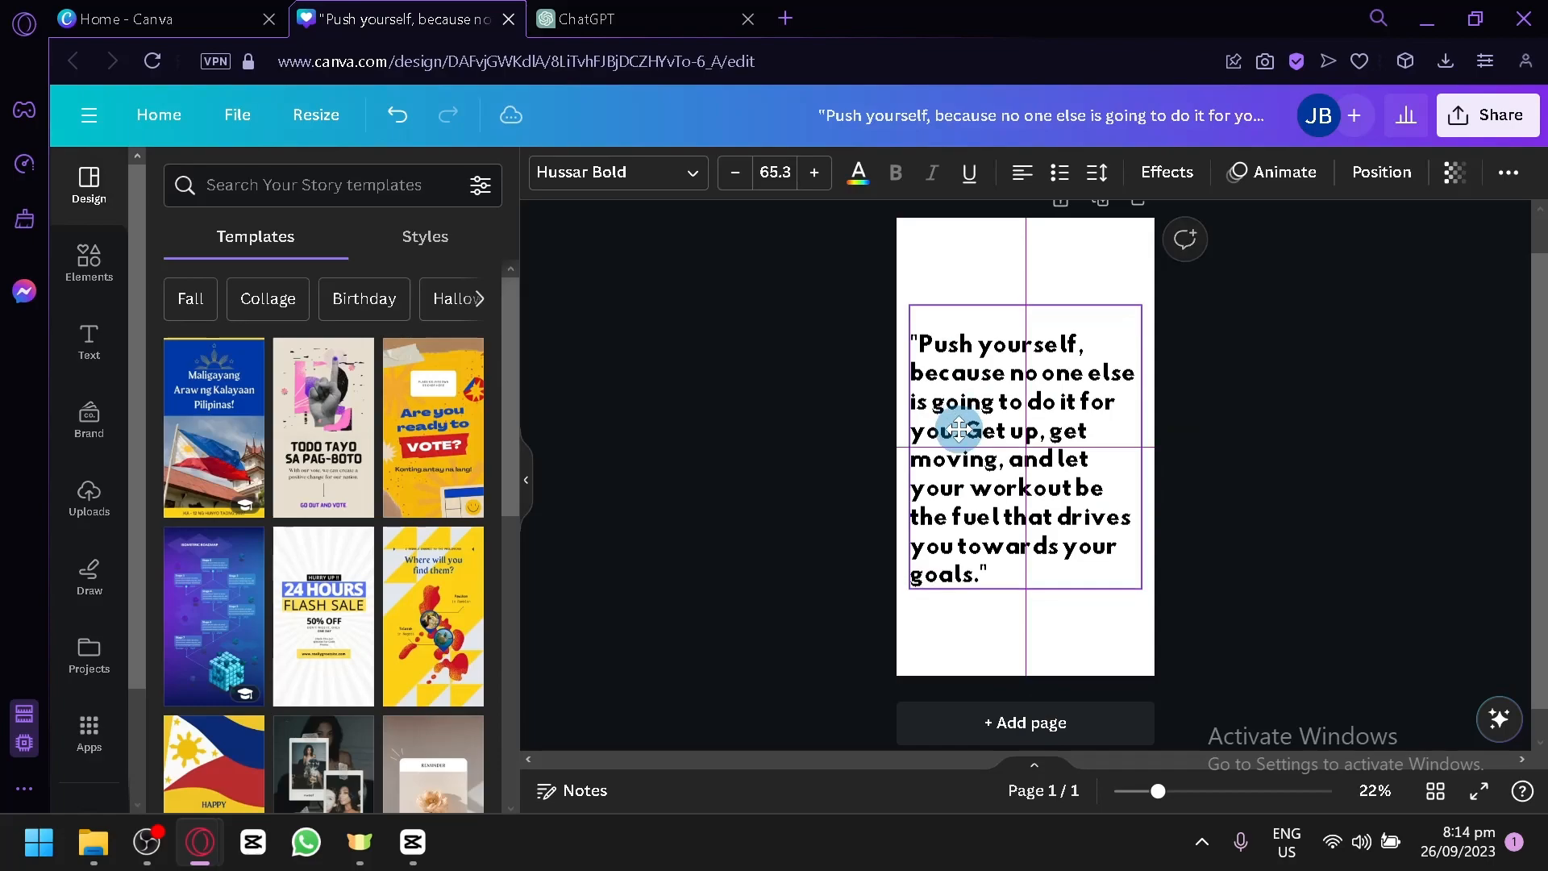
left_click(957, 656)
Step: Replace the current page with the Beige Reminder Instagram Story template
scroll(339, 564, "down", 2)
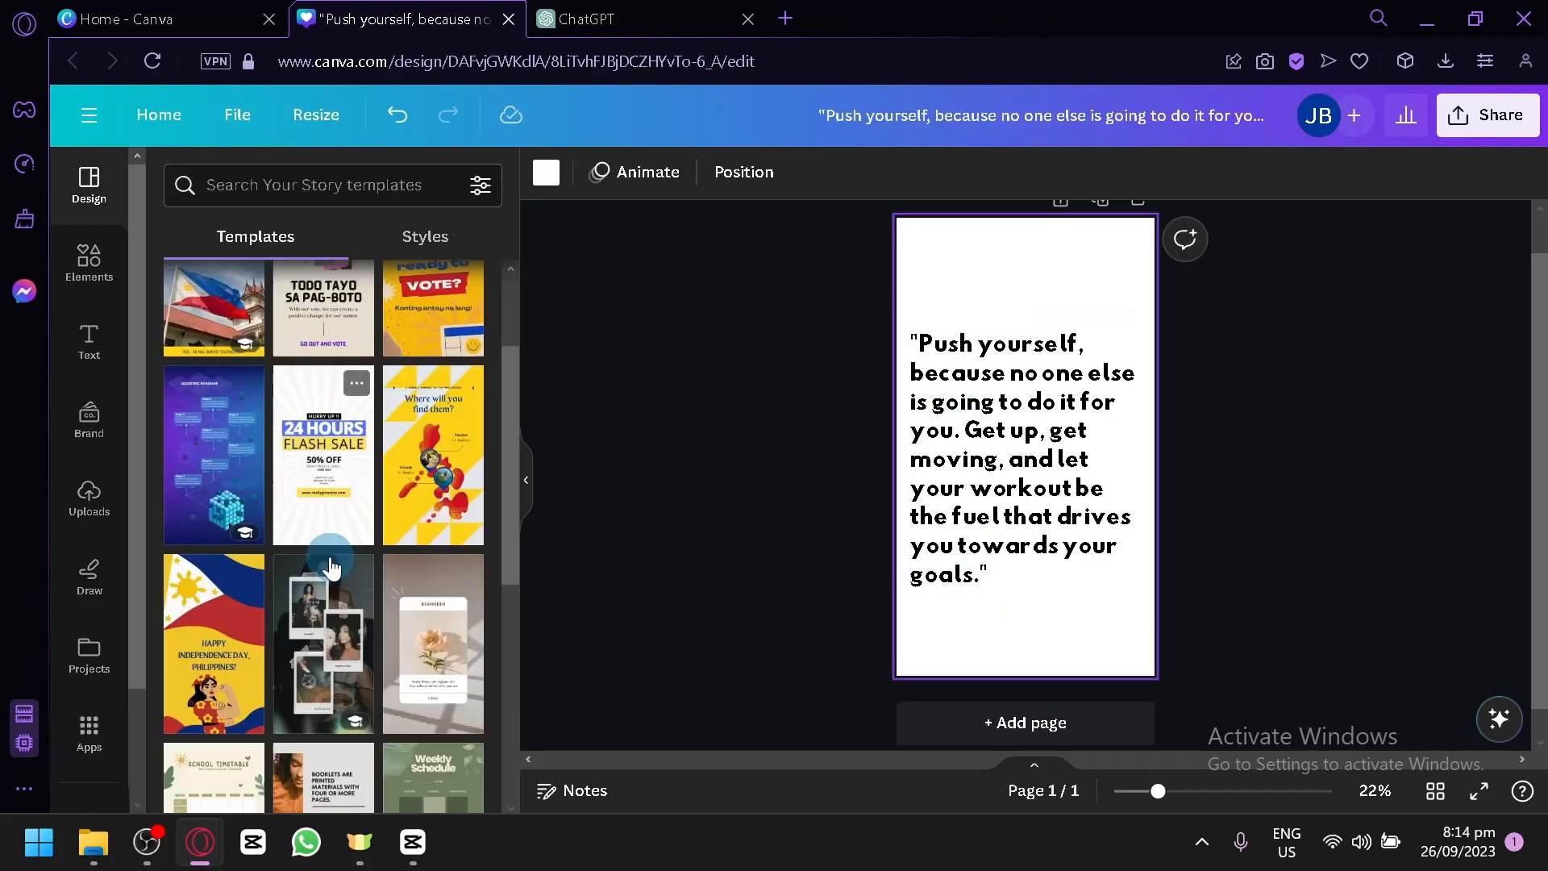
left_click(1126, 489)
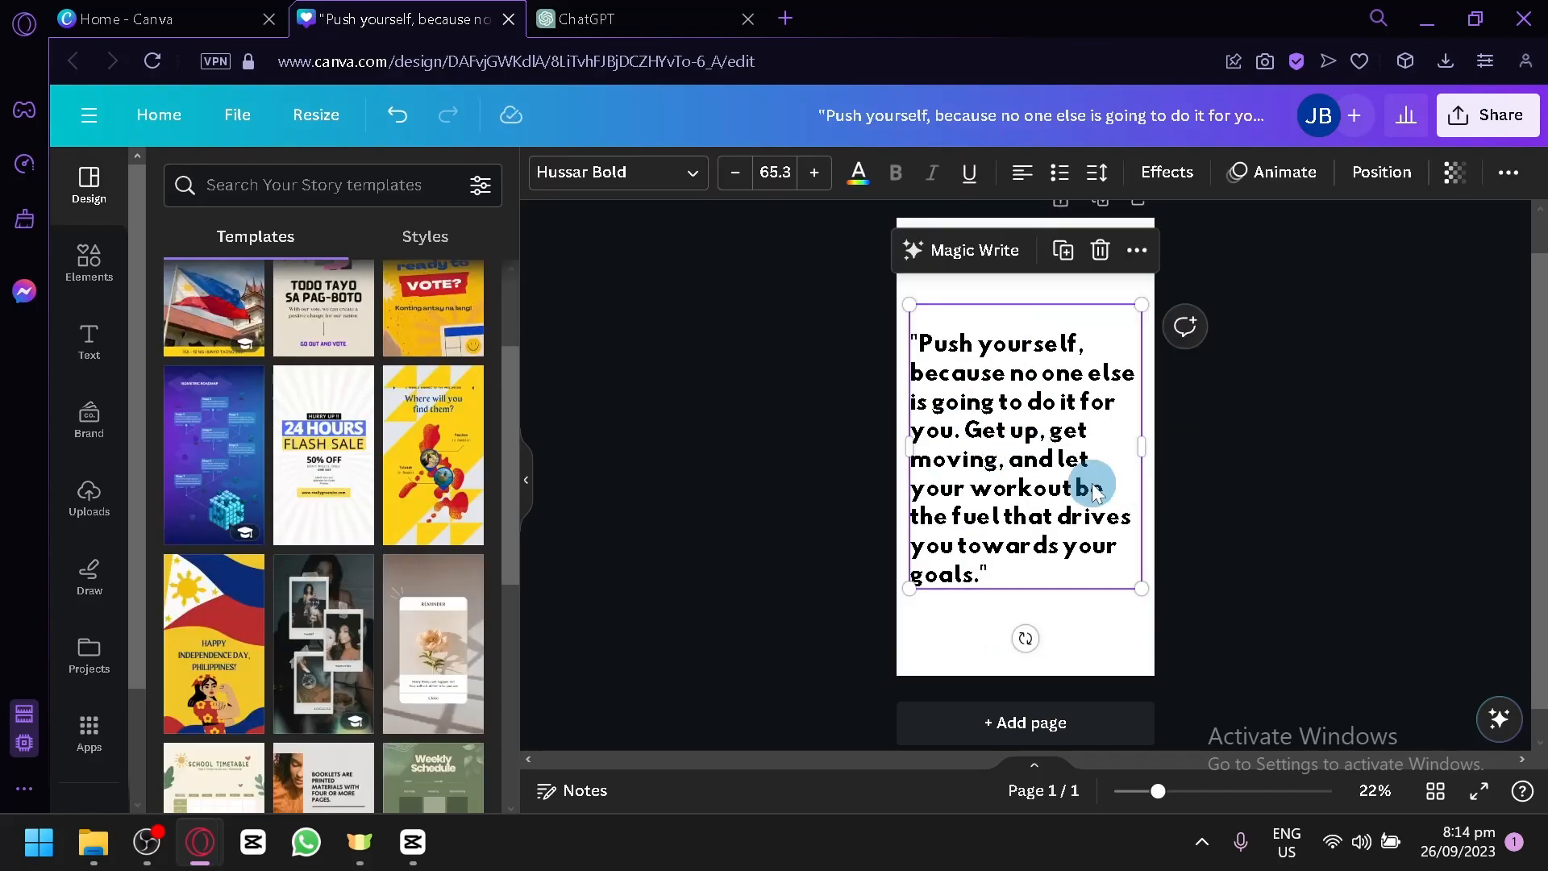
scroll(331, 599, "down", 3)
left_click(324, 669)
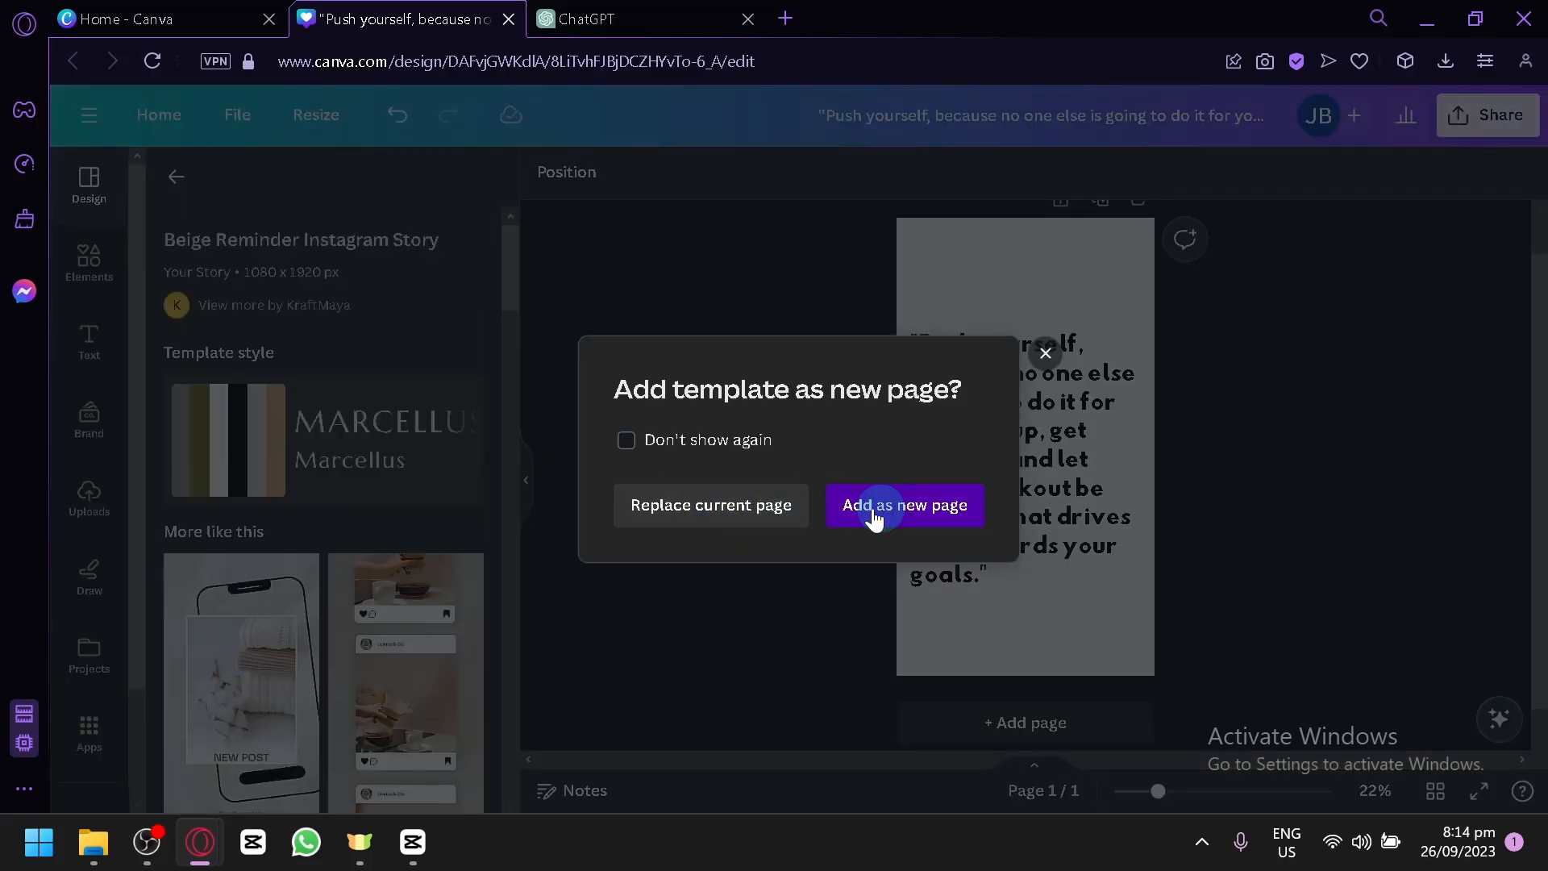
left_click(697, 506)
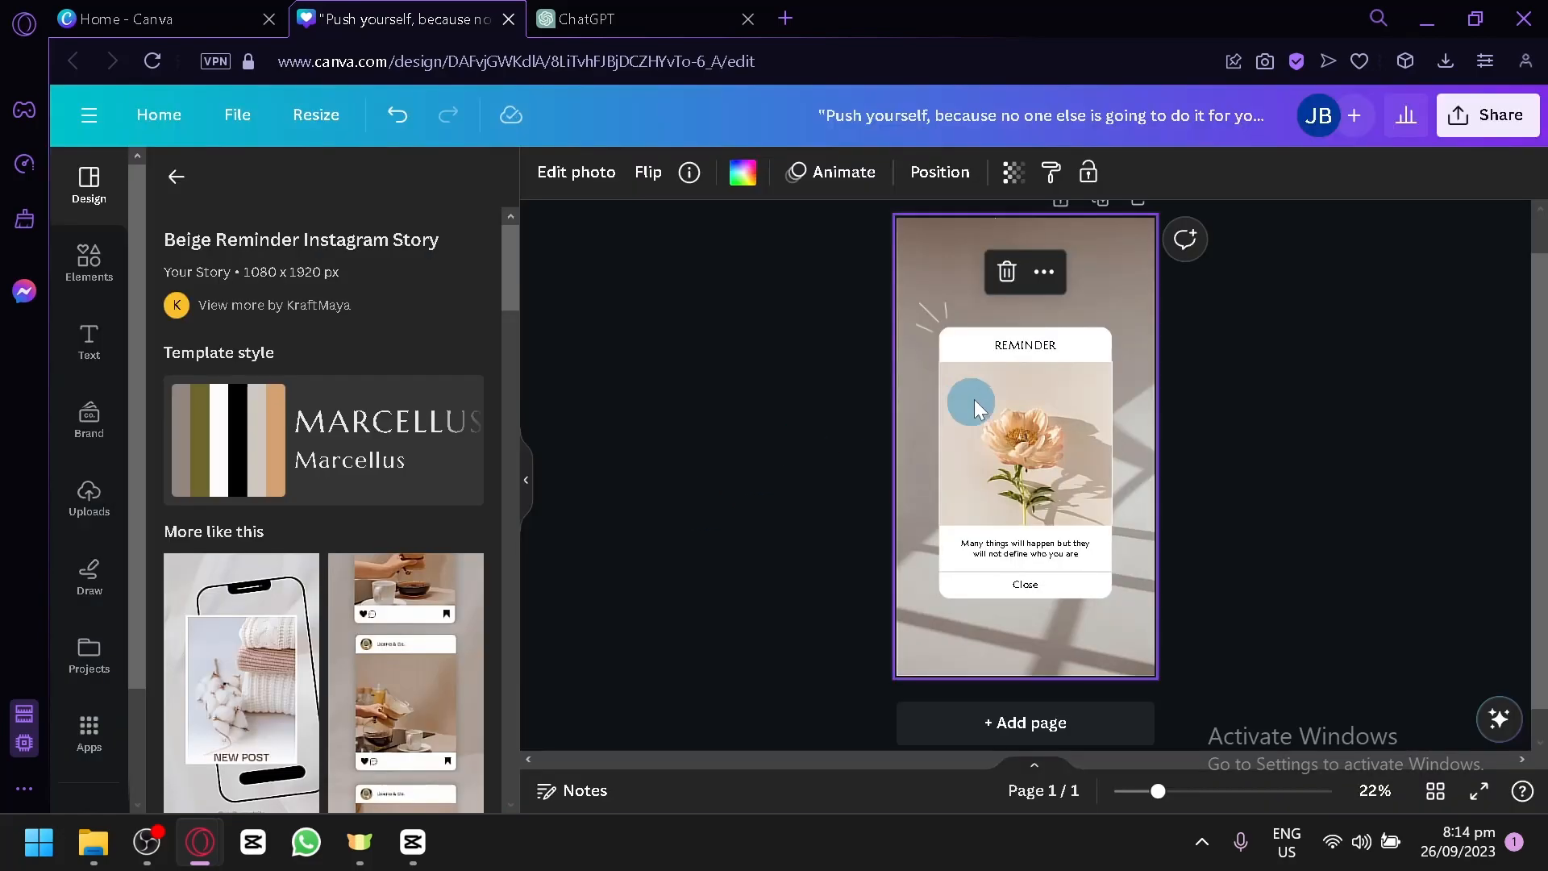
Step: Try placing the copied quote over the Reminder template, and delete the pasted text box
left_click(1057, 398)
key("ctrl+v")
left_click_drag(1064, 564, 1032, 400)
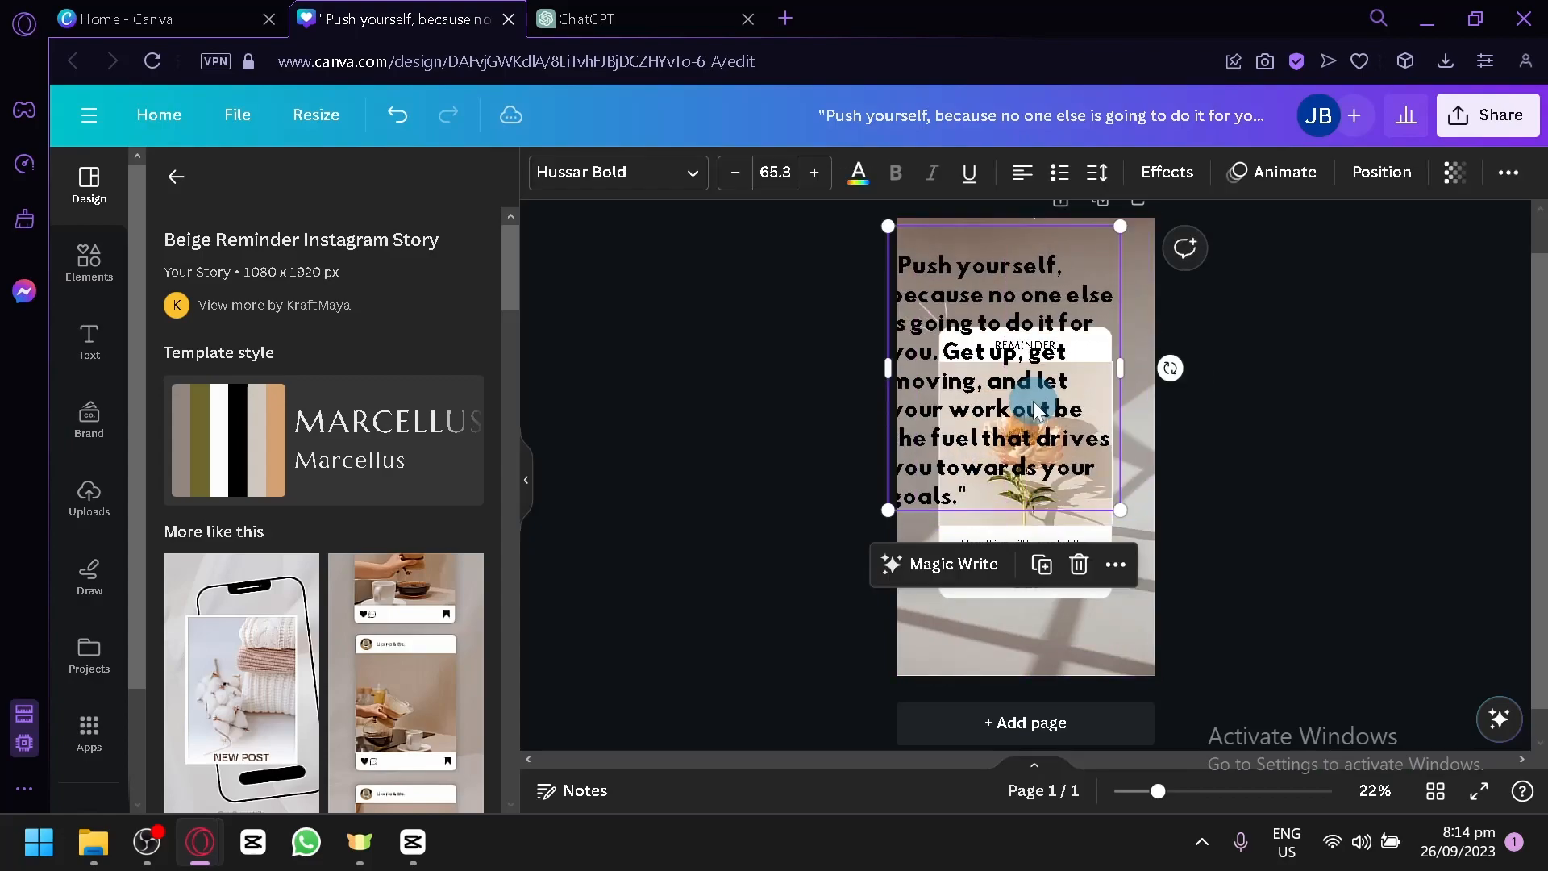
key("Delete")
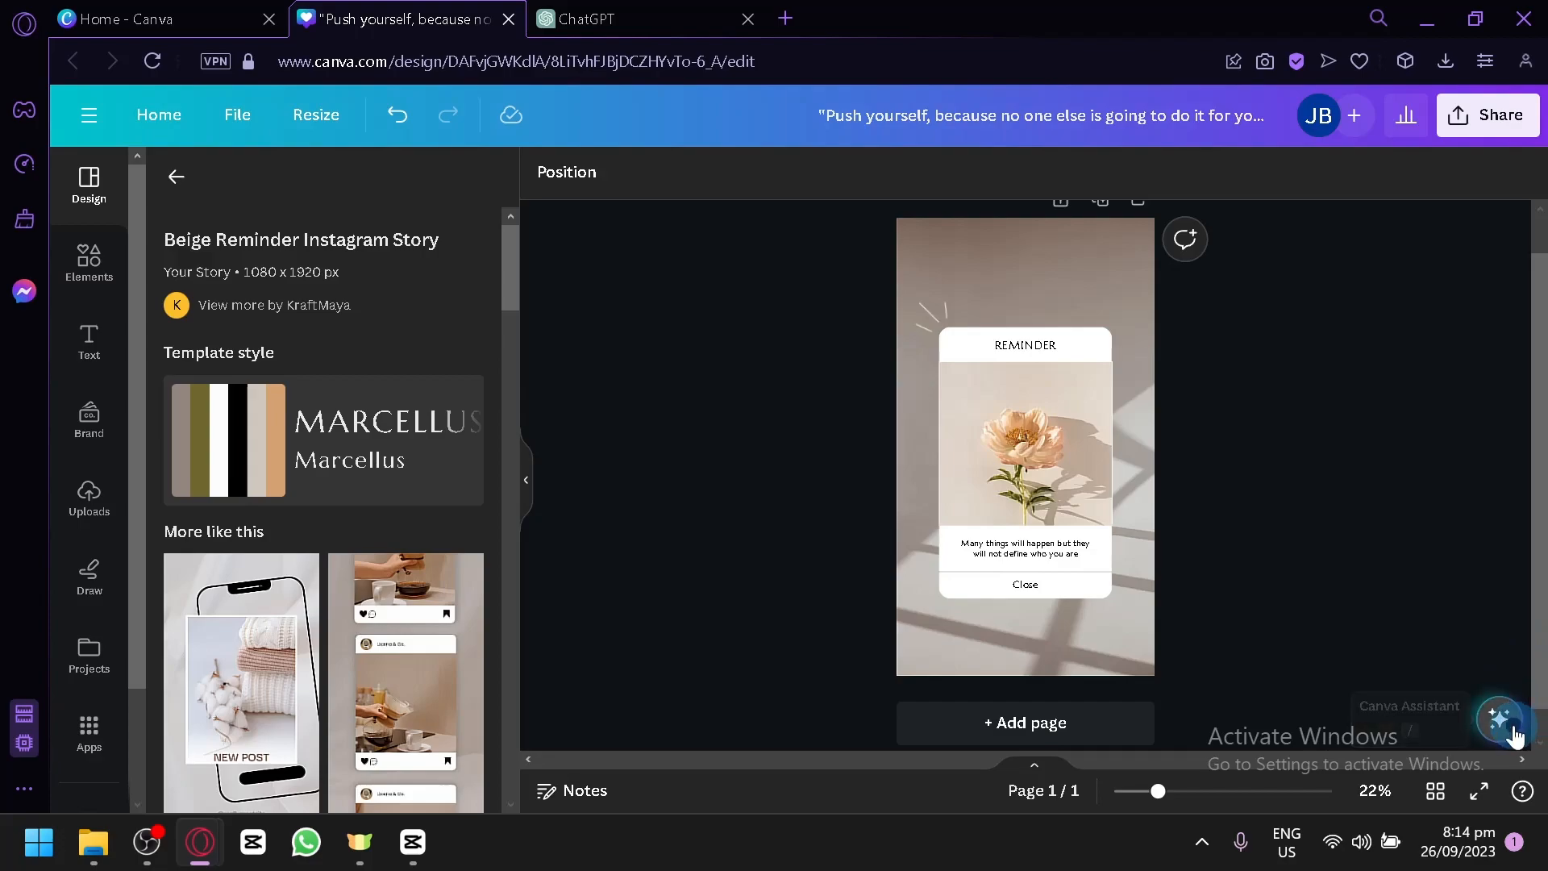
Step: Check the Canva Assistant's recommended actions, and search for "poster" templates from the Canva home page
left_click(1503, 720)
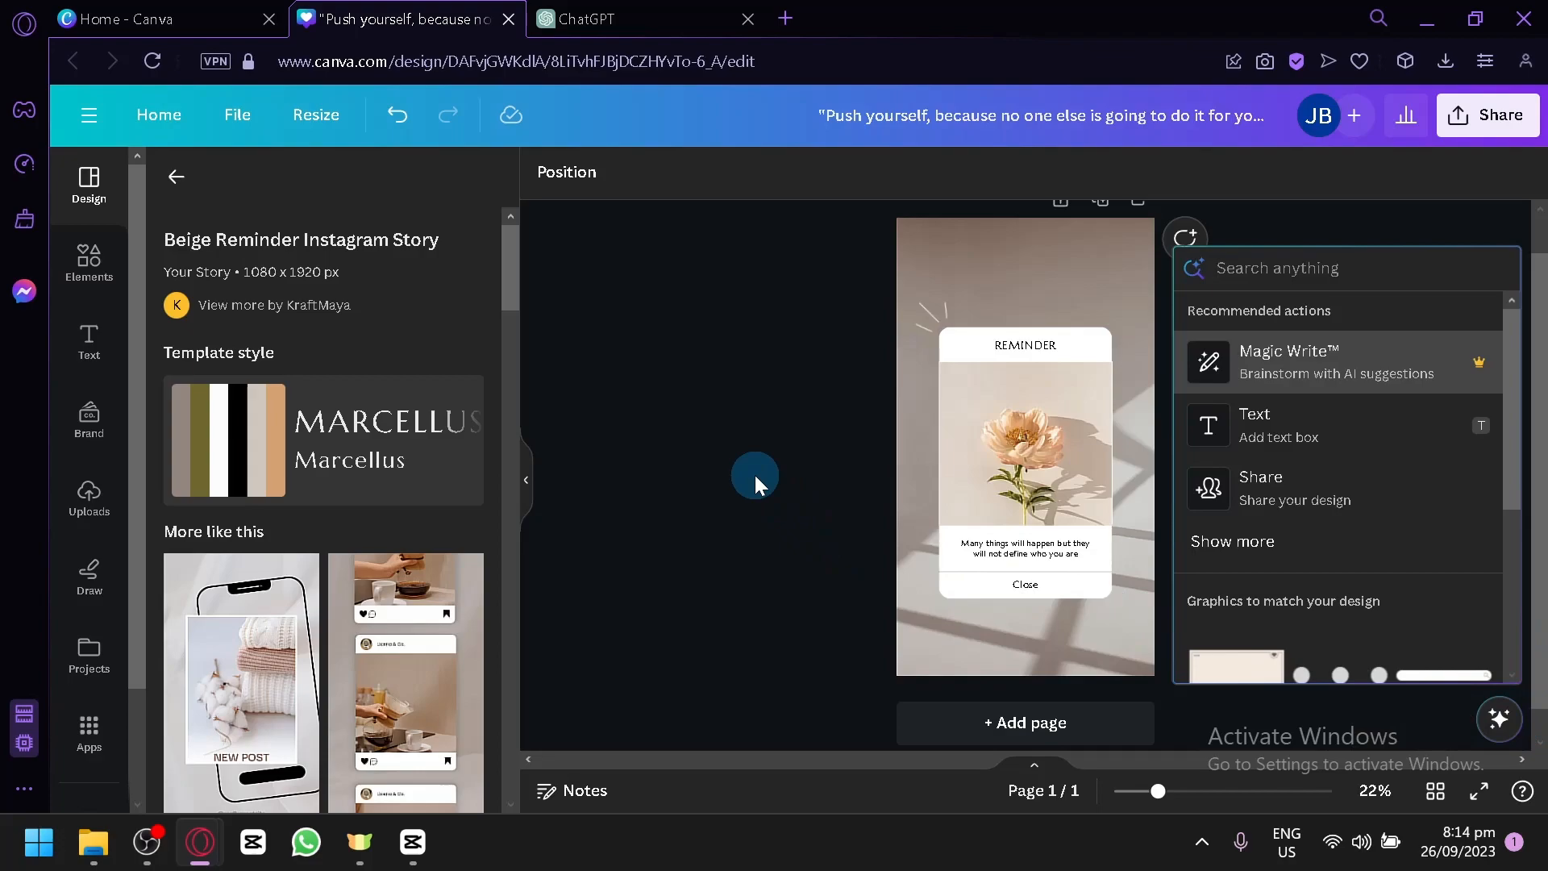
left_click(149, 123)
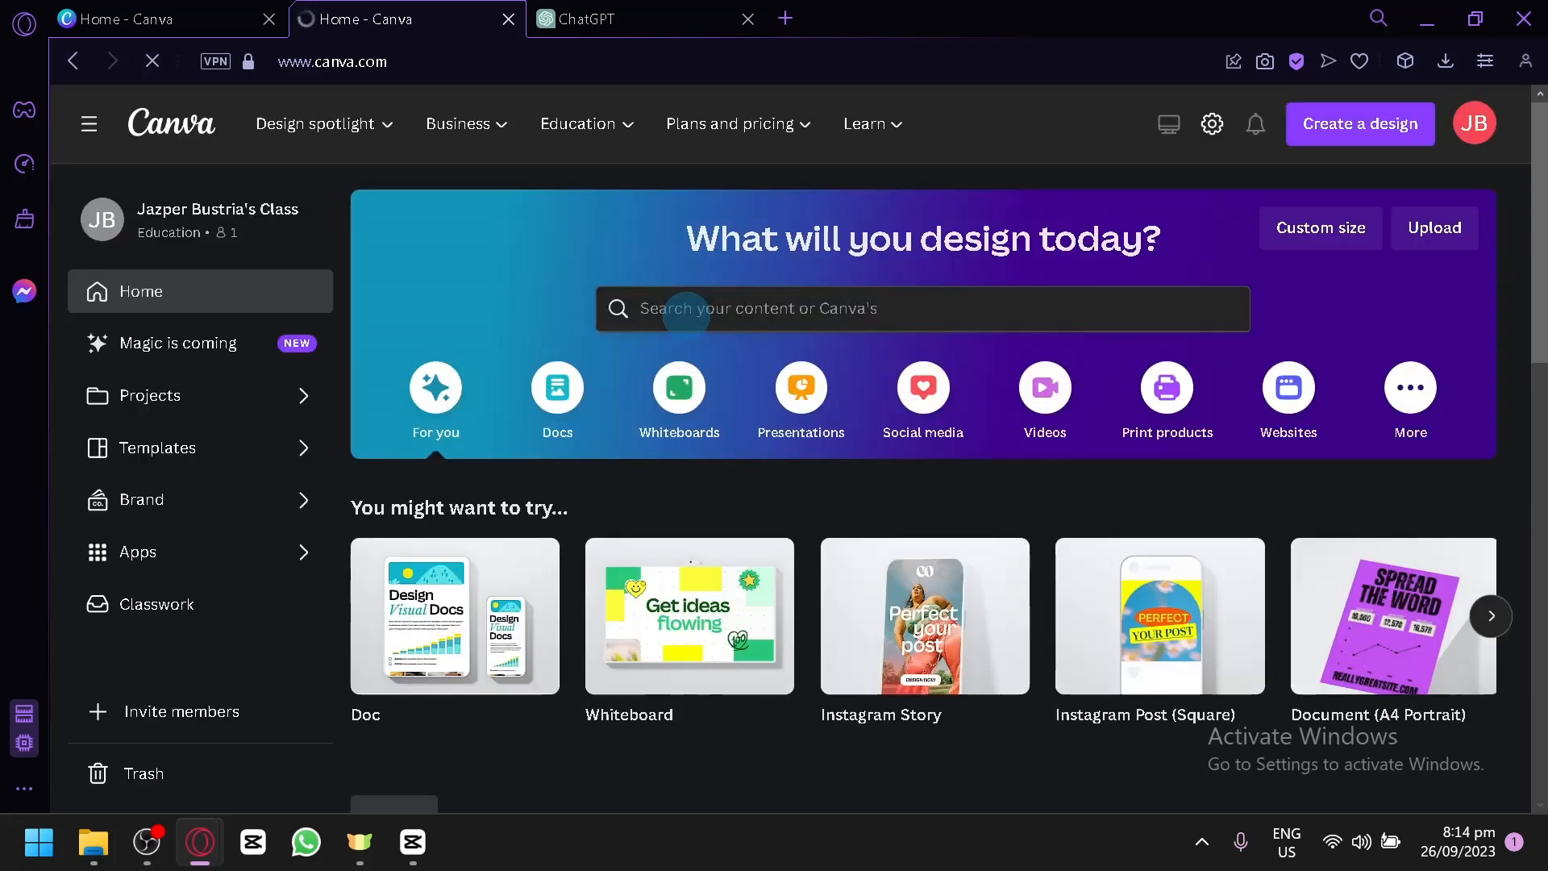
type("poster")
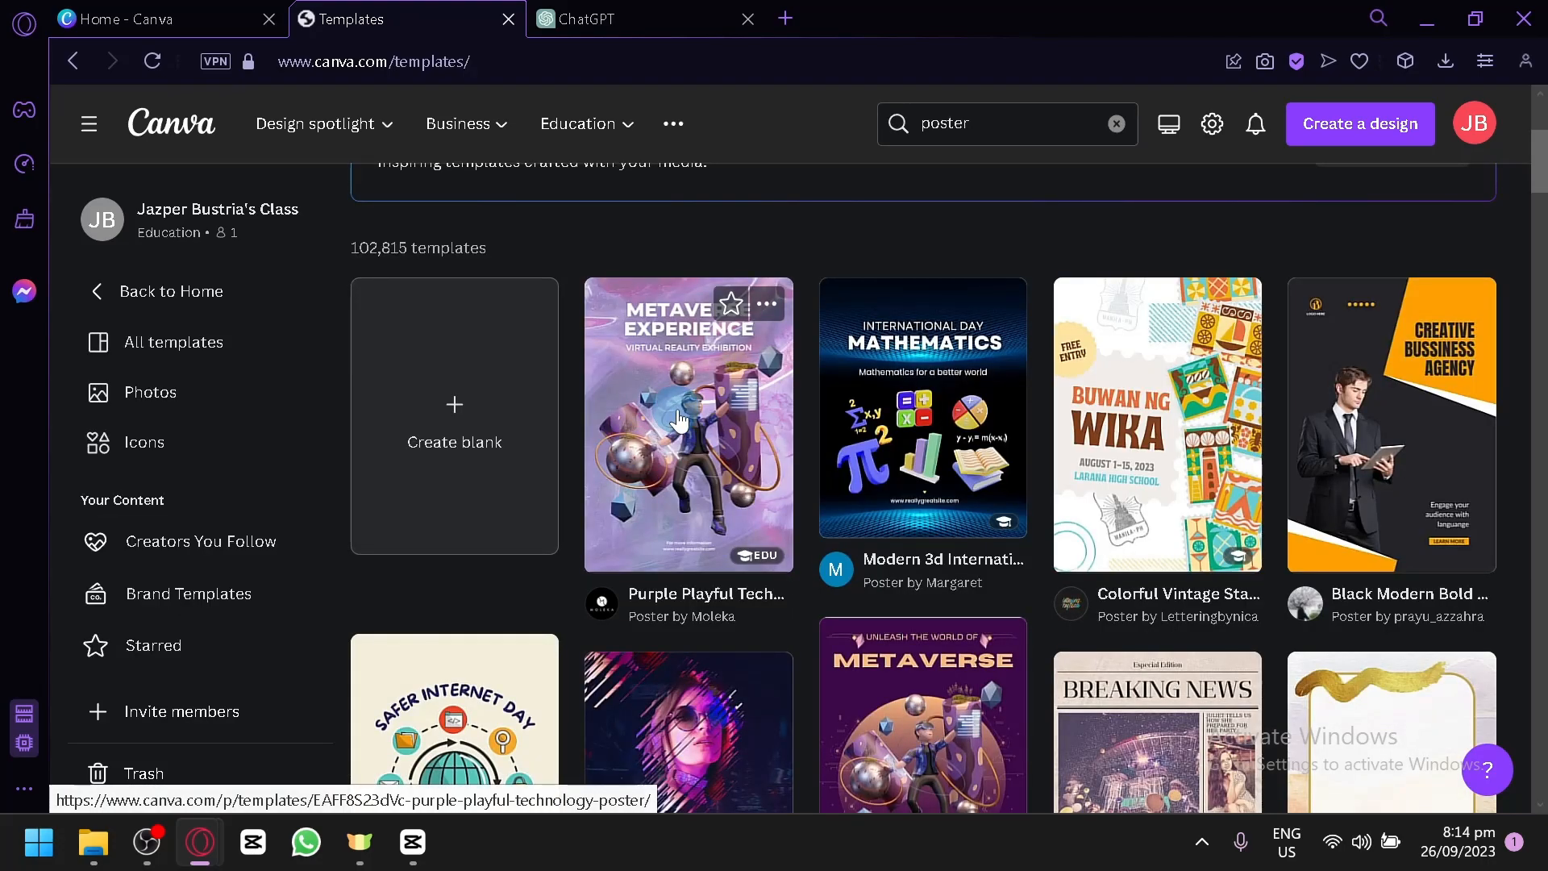
Step: Create a design from the Purple Playful Technology Poster template and close the template search page
left_click(726, 426)
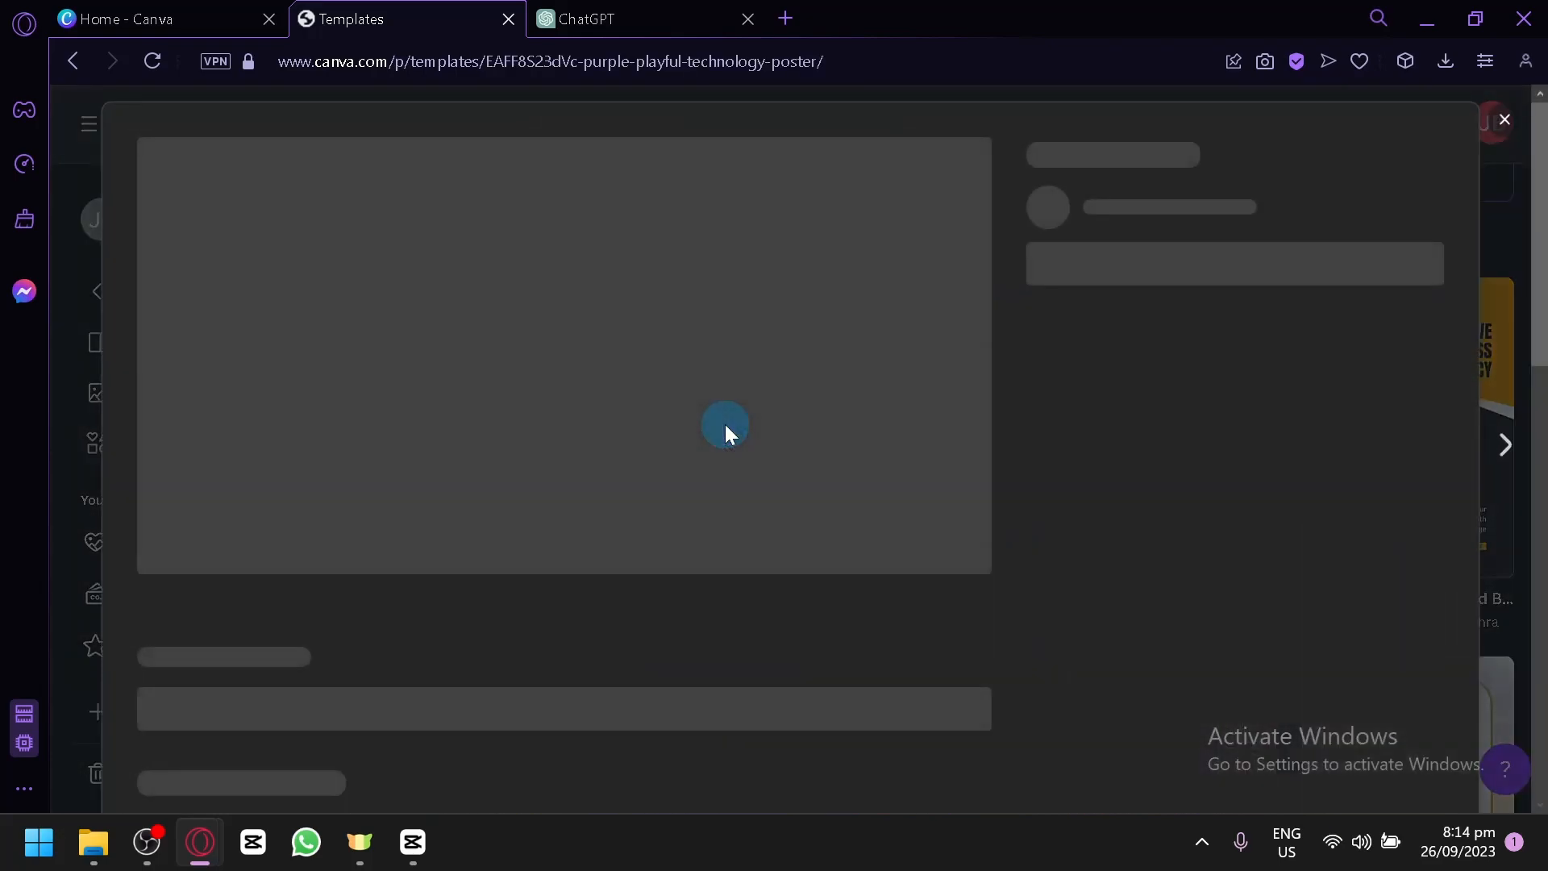
left_click(1120, 630)
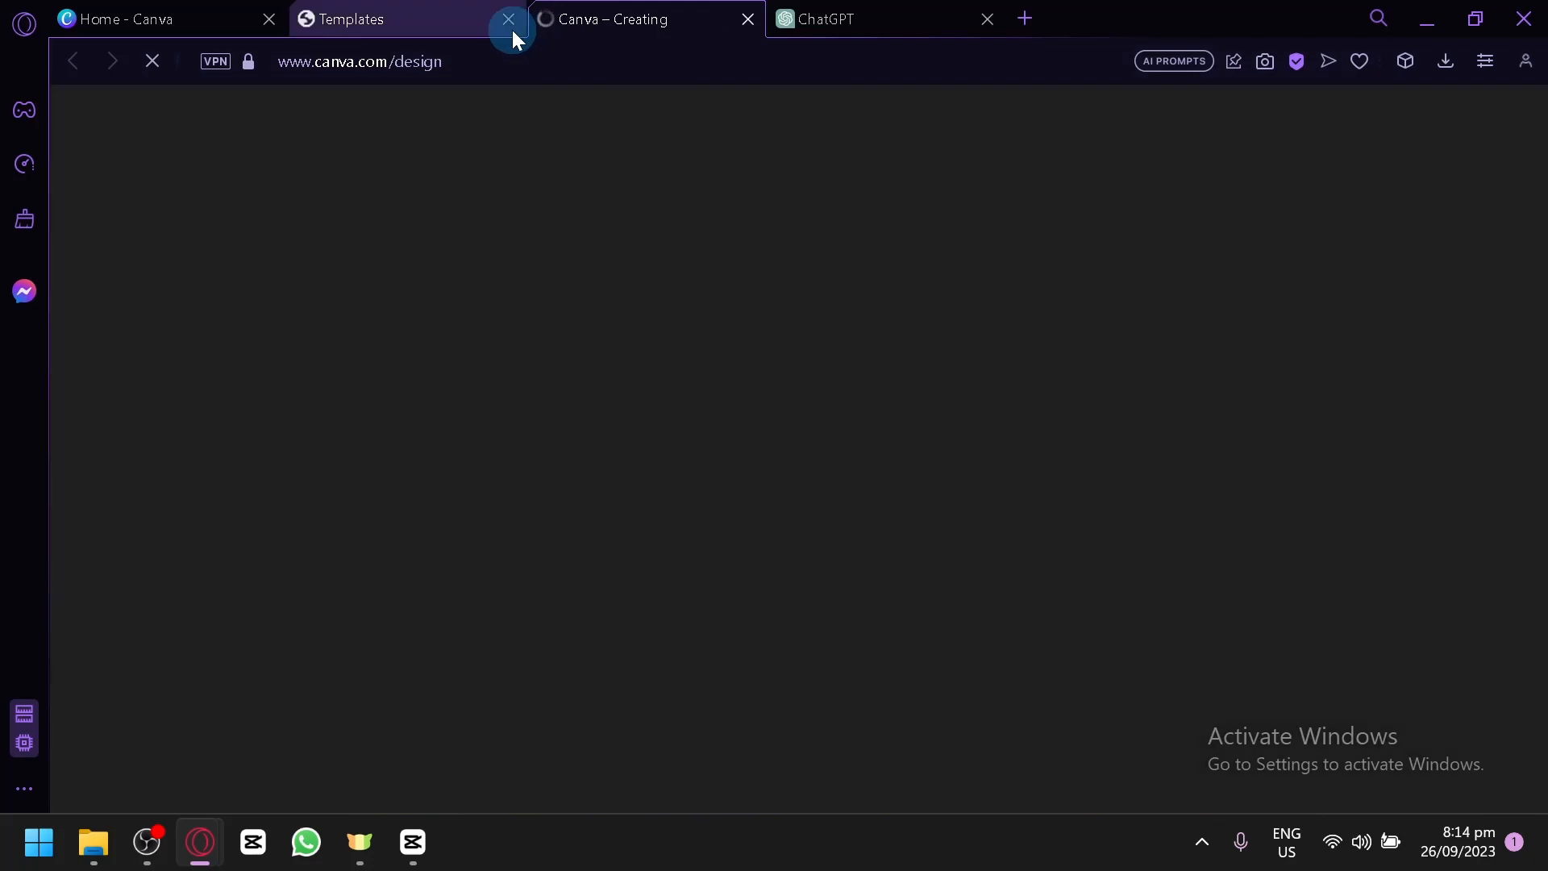
left_click(508, 19)
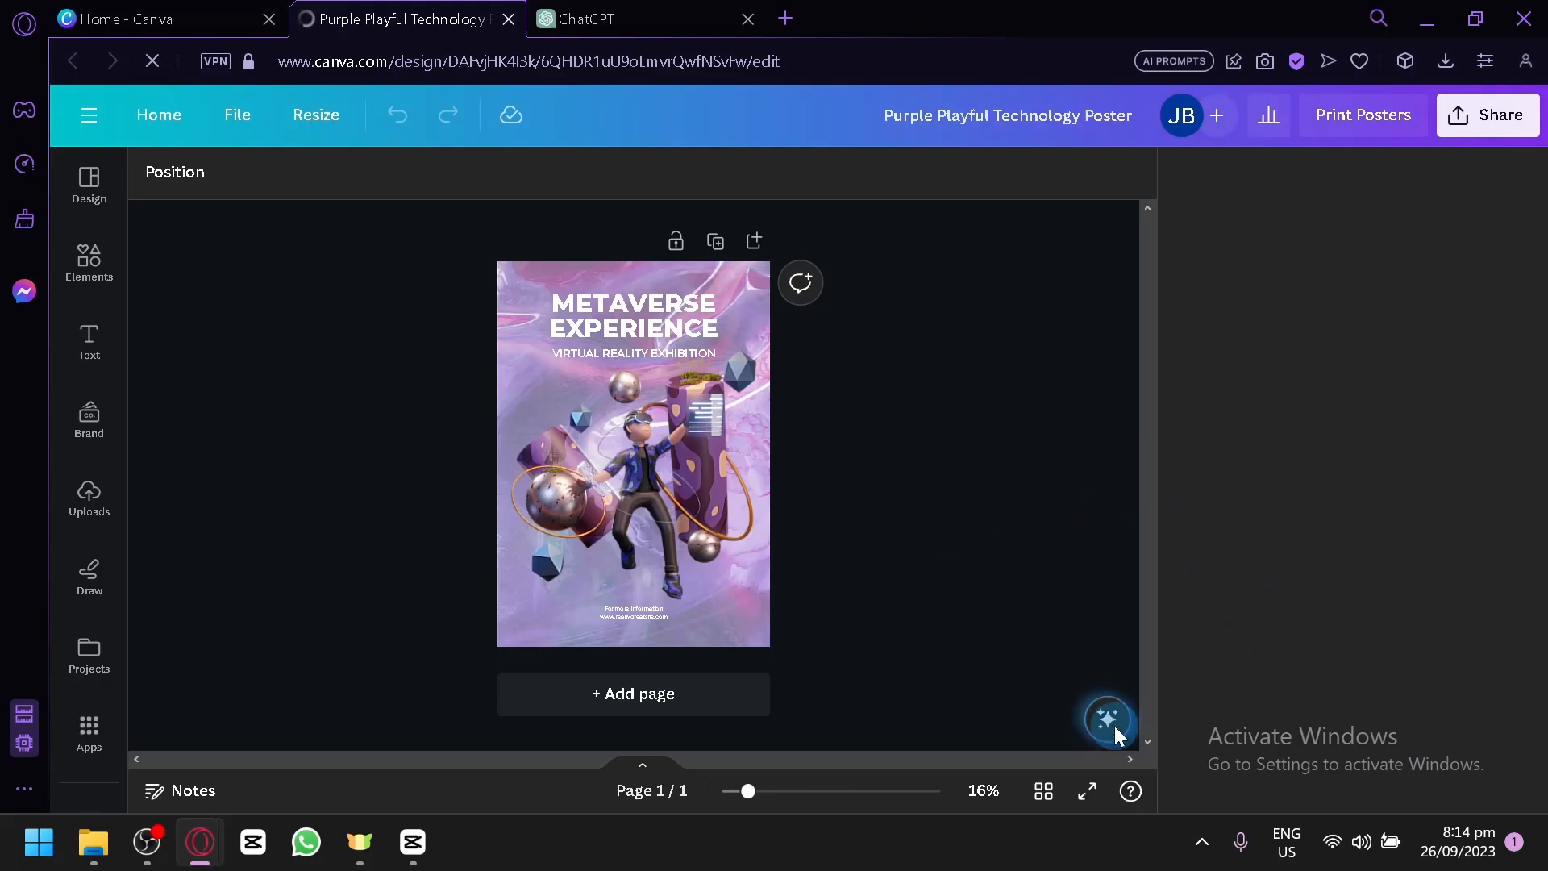
Step: Generate poster text with Magic Write using the prompt "create a phrase about metaverse experience. Limit to 7 words"
left_click(1116, 734)
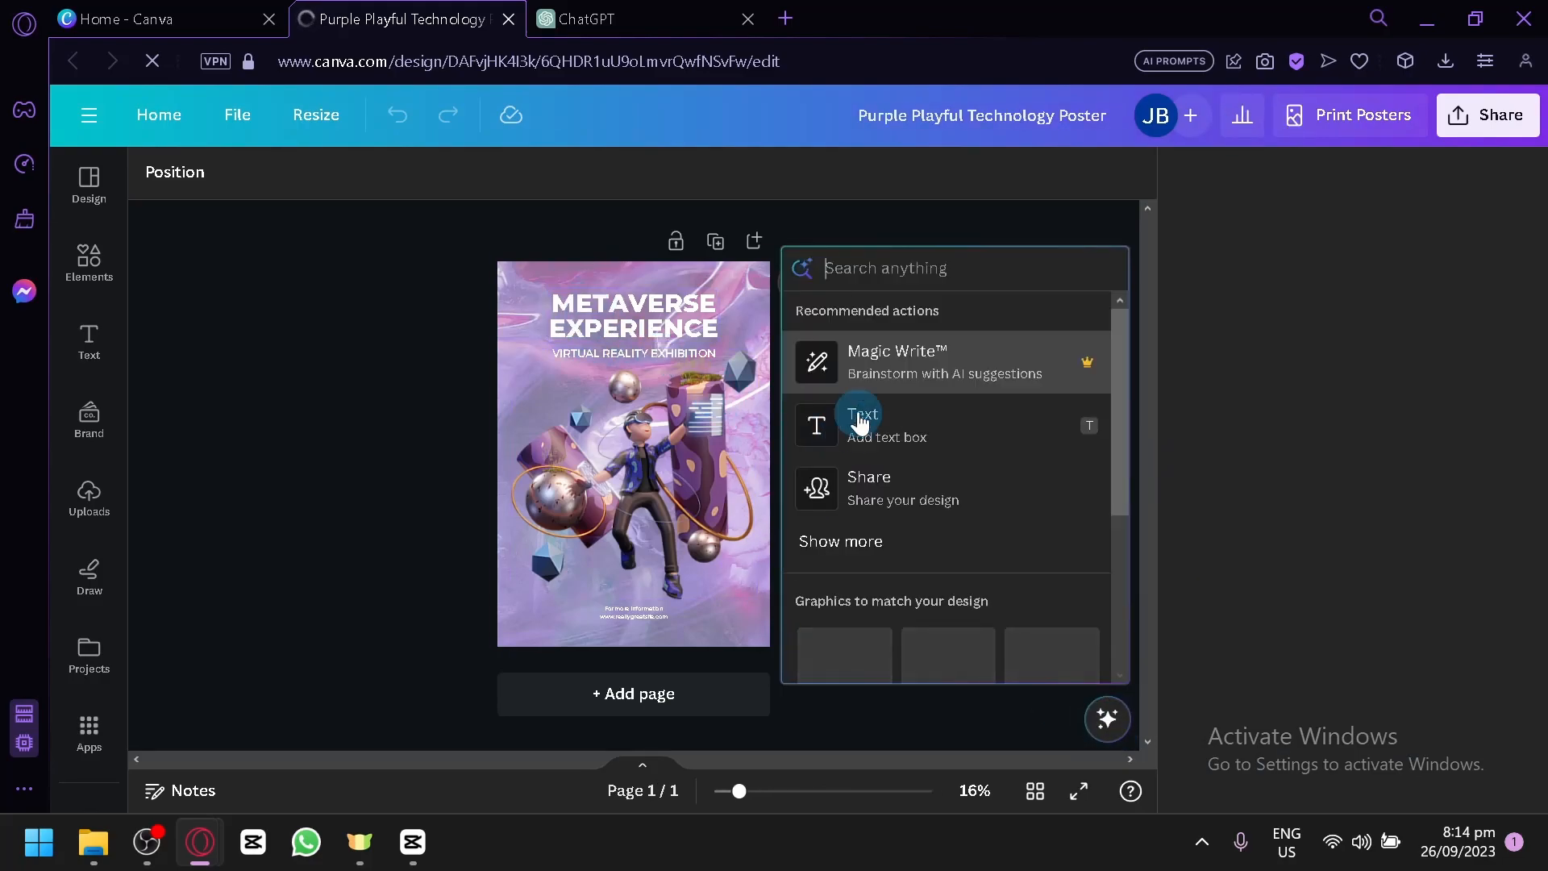
left_click(877, 346)
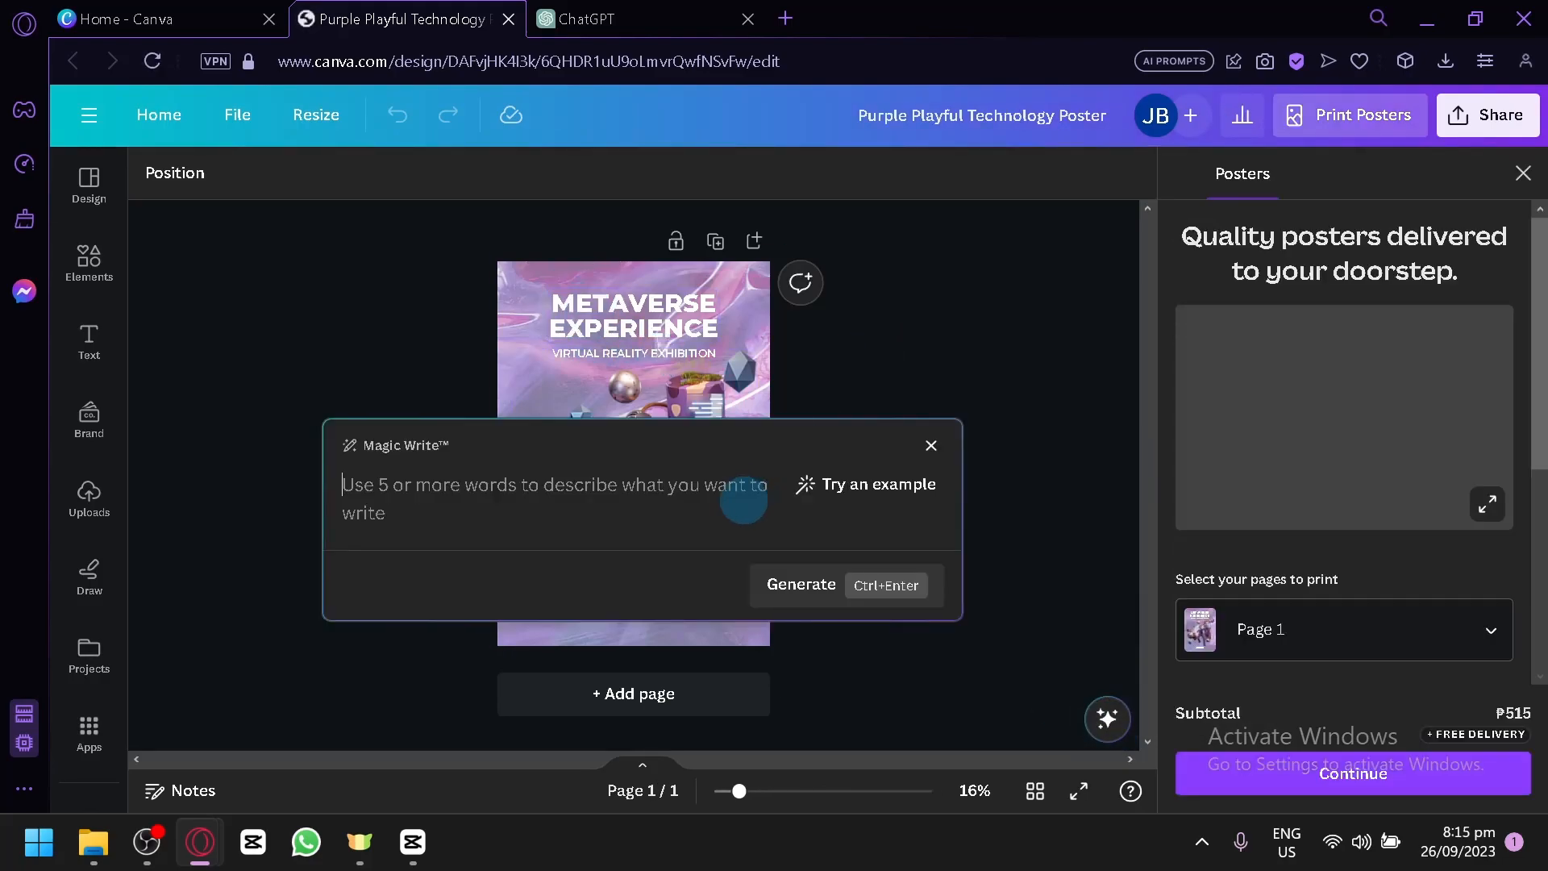
type("create a pr")
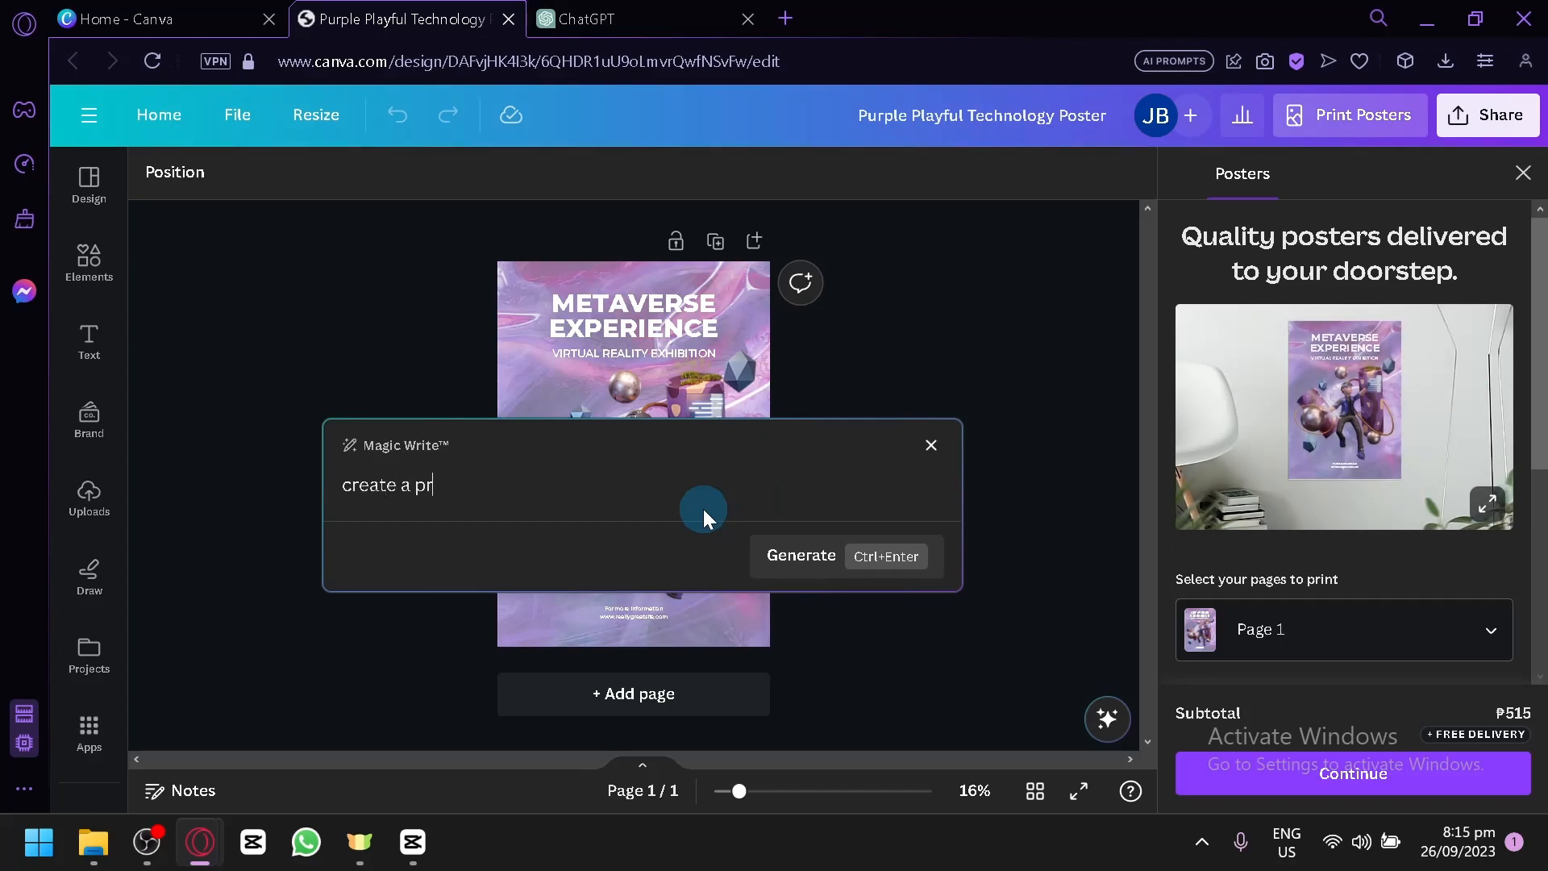
key("BackSpace")
type("hrase about metaverse experie")
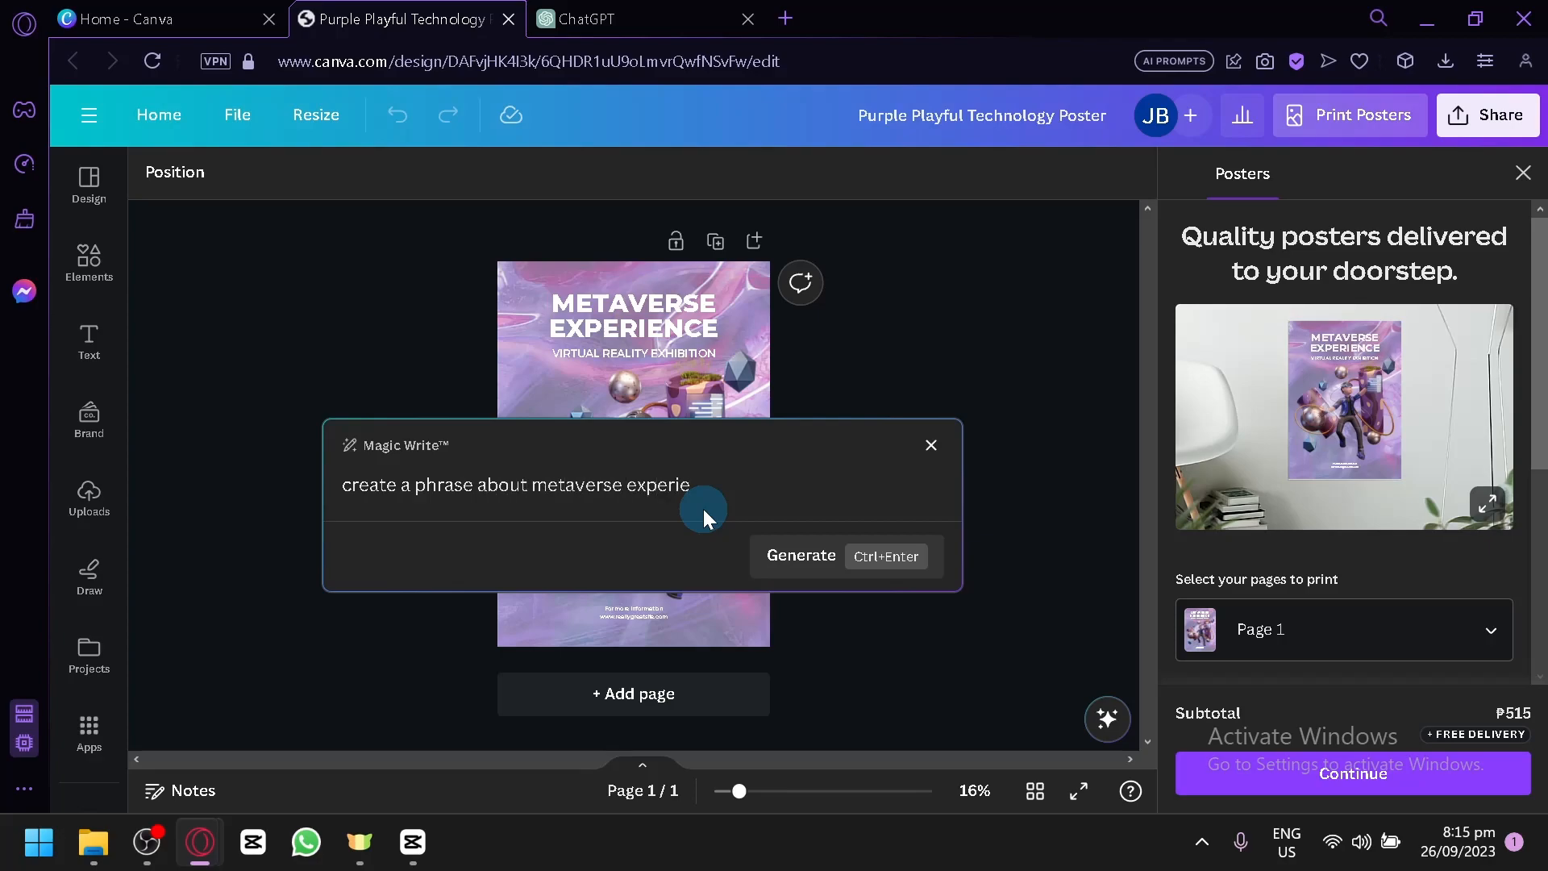
type("nce. Limit to ")
type("7 wrods")
key("BackSpace")
key("BackSpace")
key("BackSpace")
key("BackSpace")
type("ords")
left_click(815, 564)
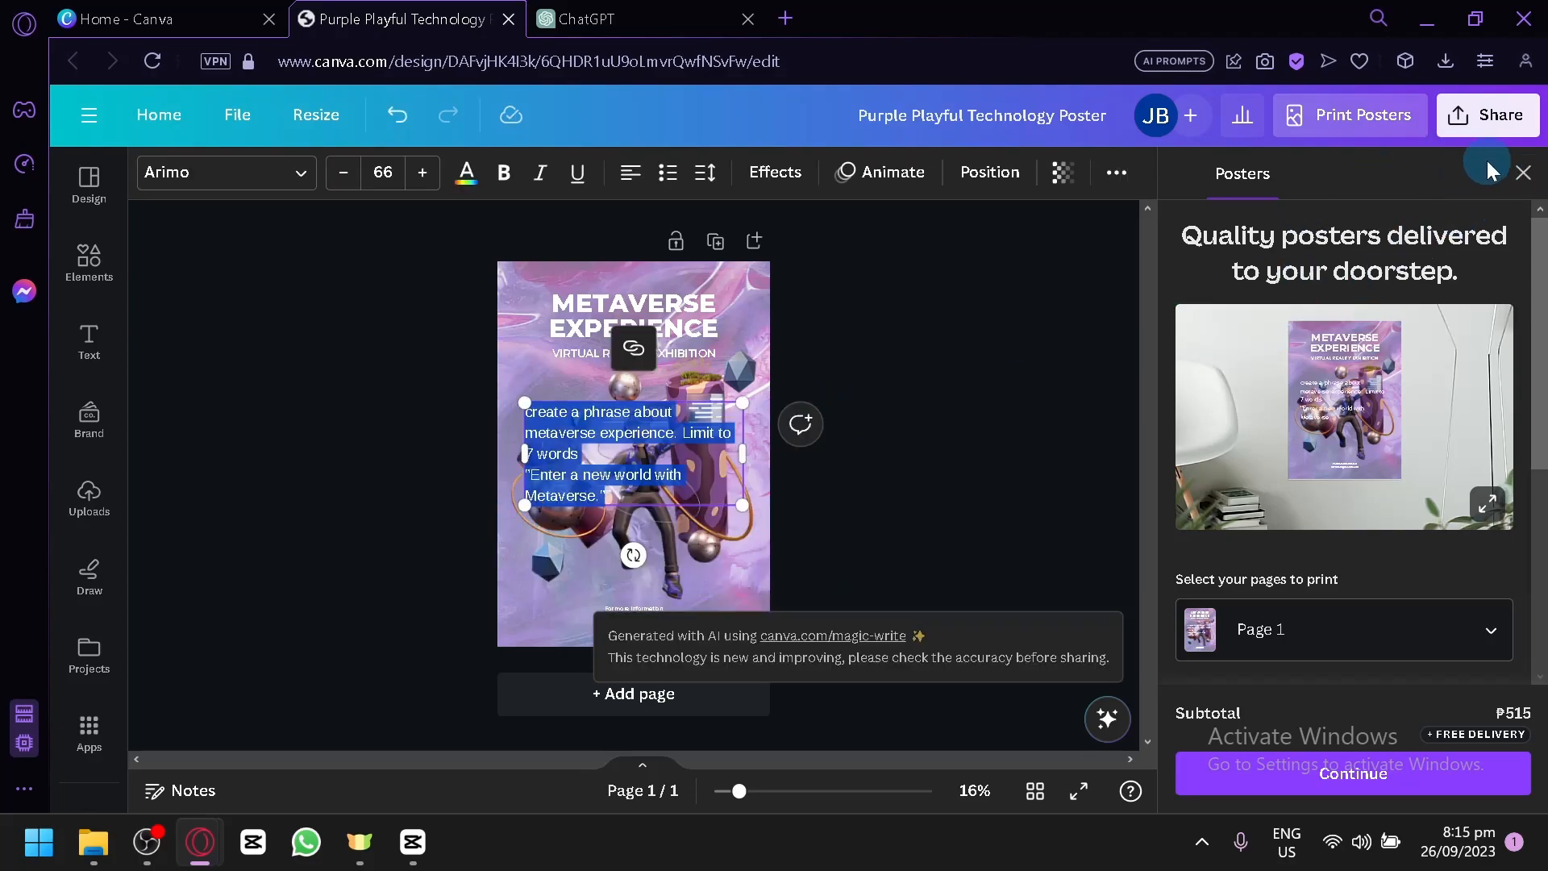
Step: Close the poster printing panel and delete the prompt sentence from the generated text box, keeping only the metaverse phrase
left_click(1523, 173)
scroll(966, 588, "up", 1)
left_click(810, 391)
left_click_drag(766, 426, 703, 383)
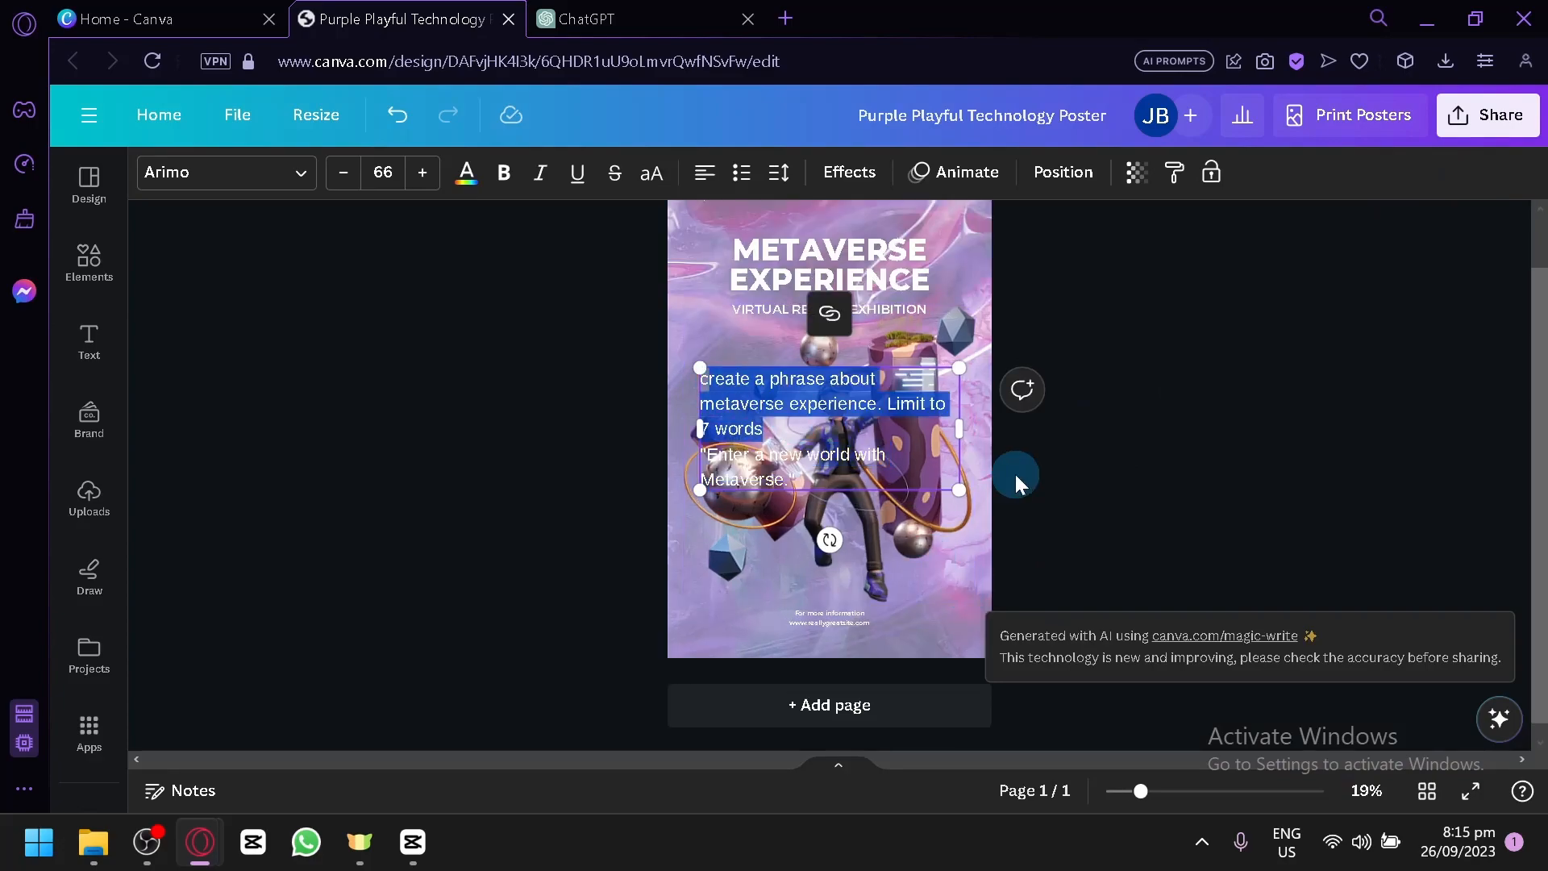
key("BackSpace")
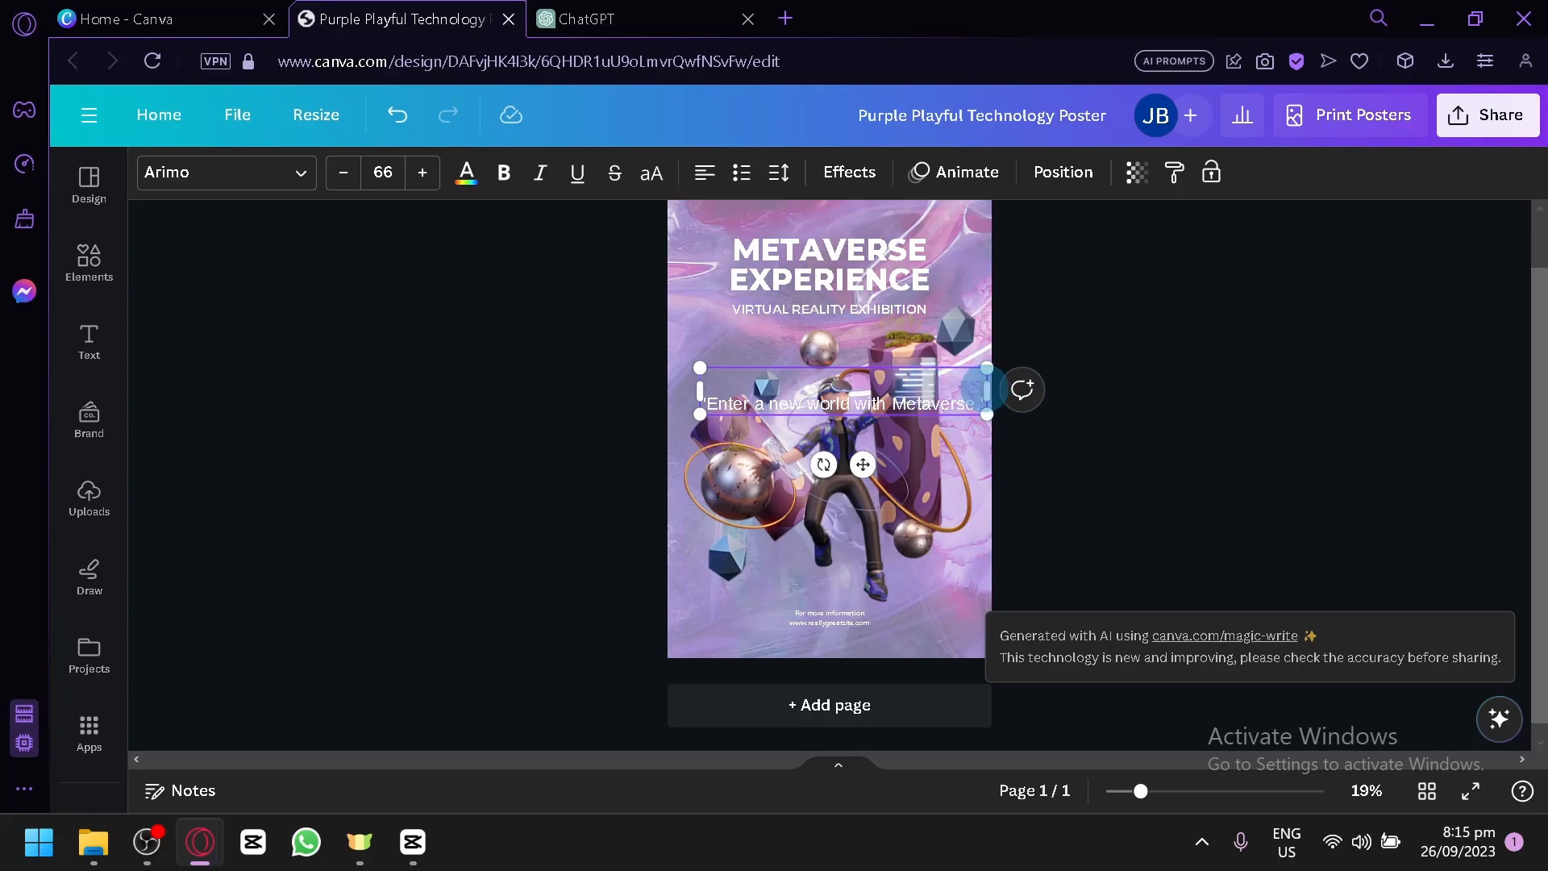
Step: Narrow the phrase's text box so it wraps onto three lines and place it beneath the VIRTUAL REALITY EXHIBITION subtitle
left_click_drag(987, 388, 784, 393)
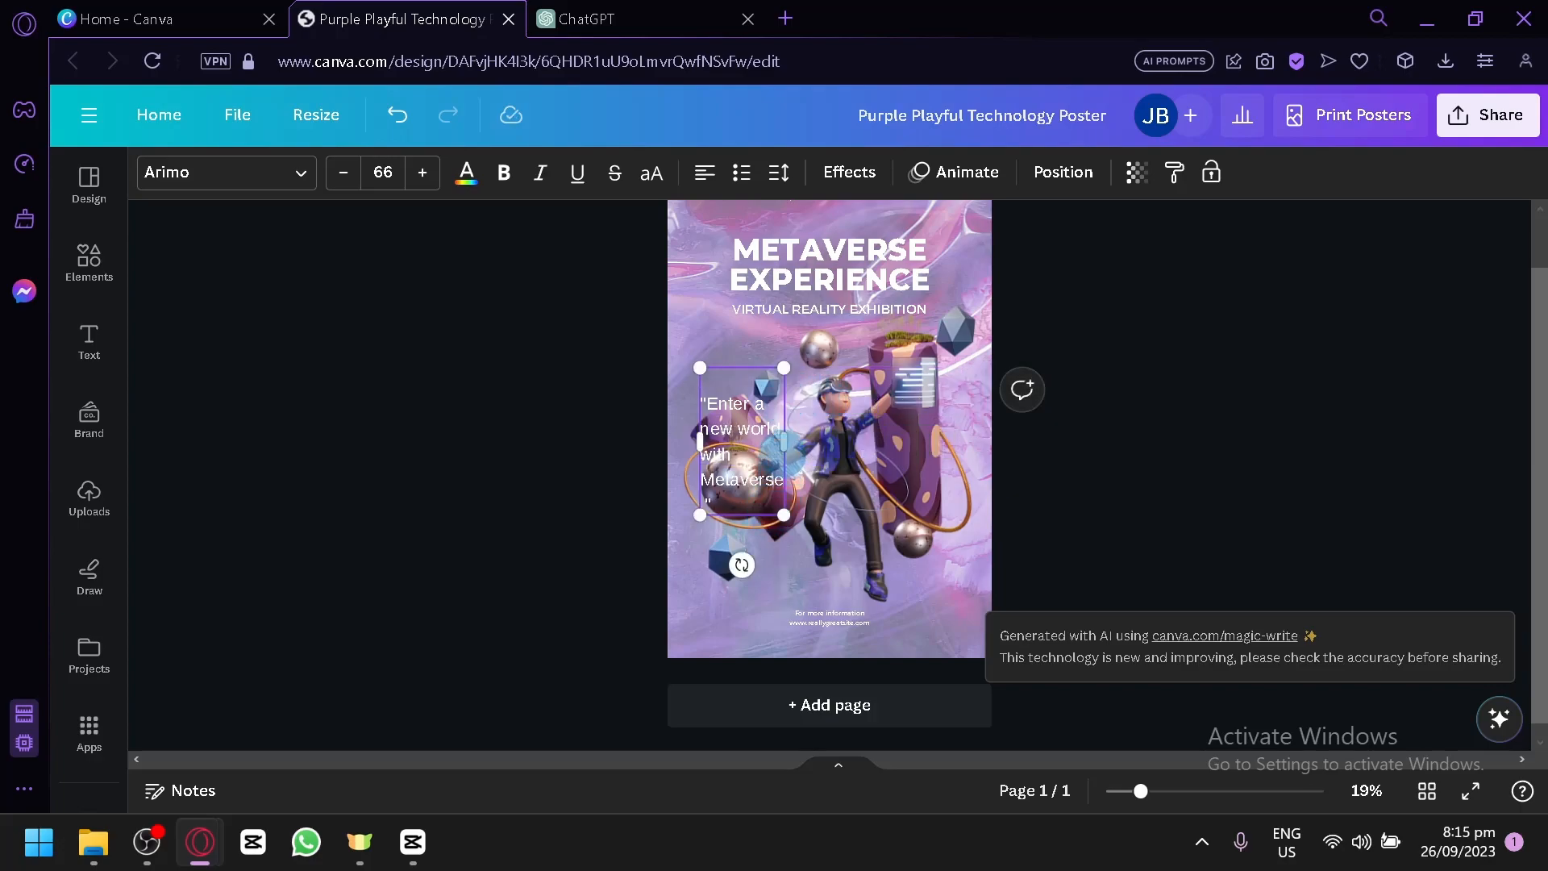
left_click_drag(789, 439, 811, 371)
left_click(838, 530)
left_click(1040, 577)
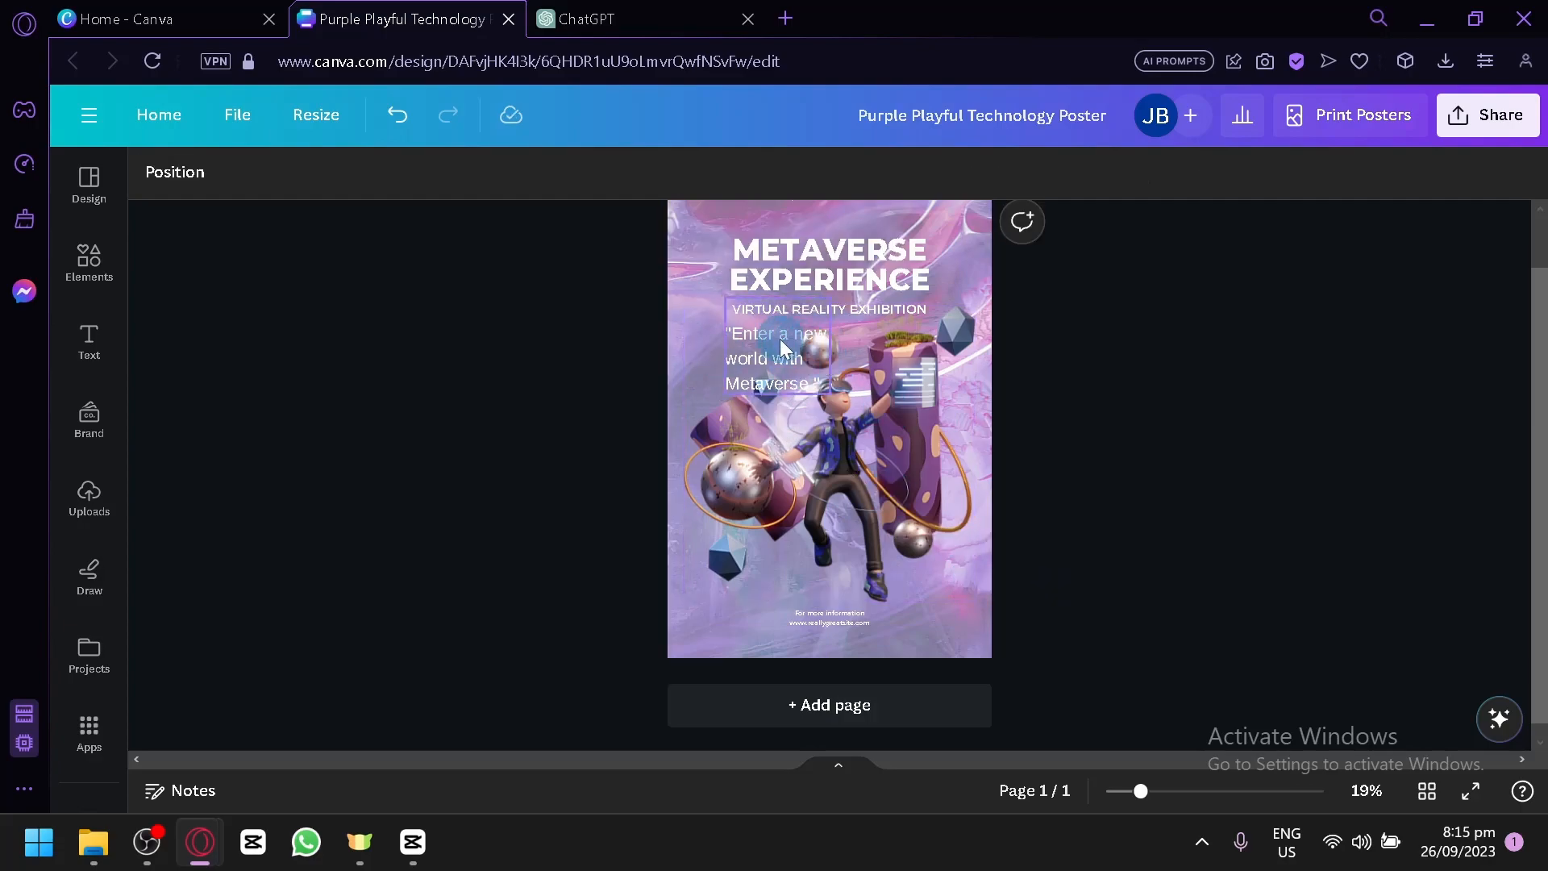
left_click(1358, 653)
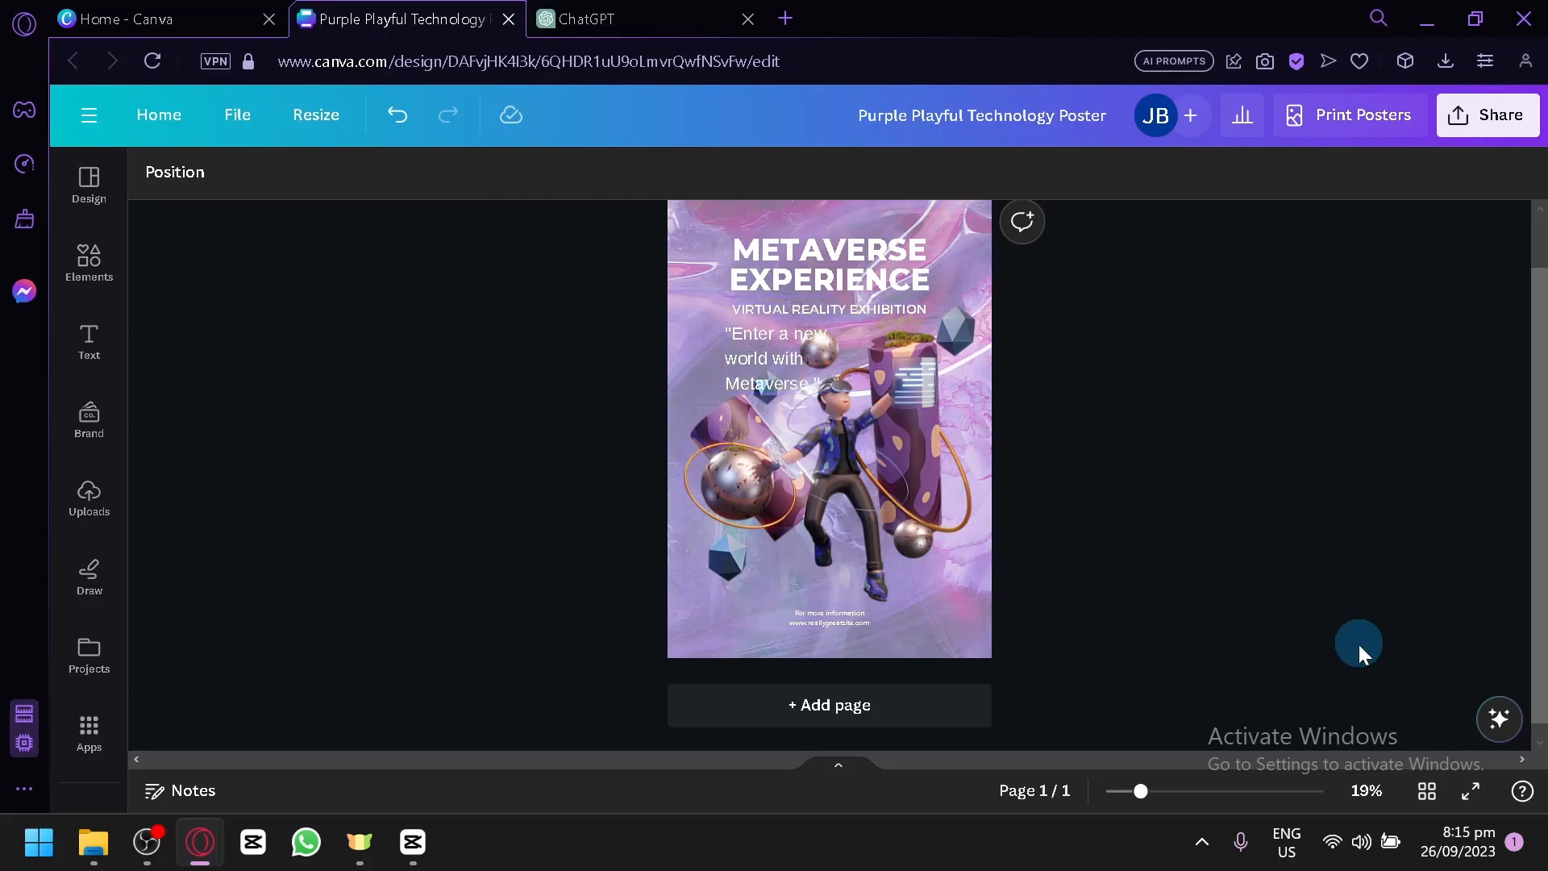
Step: Open the Canva Assistant's recommended actions, and switch to ChatGPT to send its suggested prompt about fun indoor activities for a high-energy dog
left_click(1499, 717)
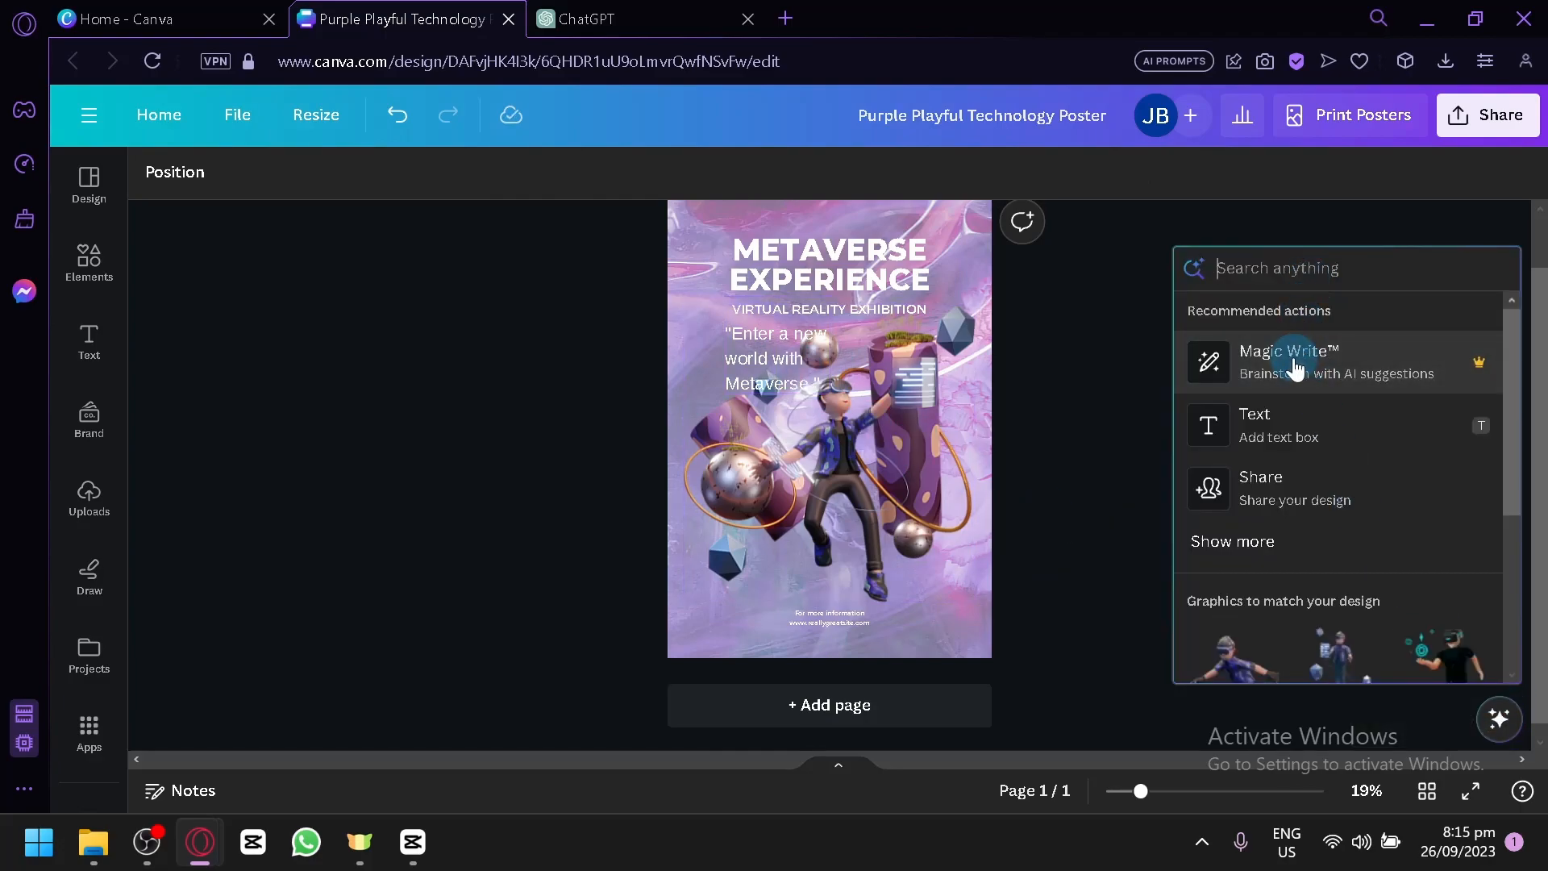
left_click(564, 14)
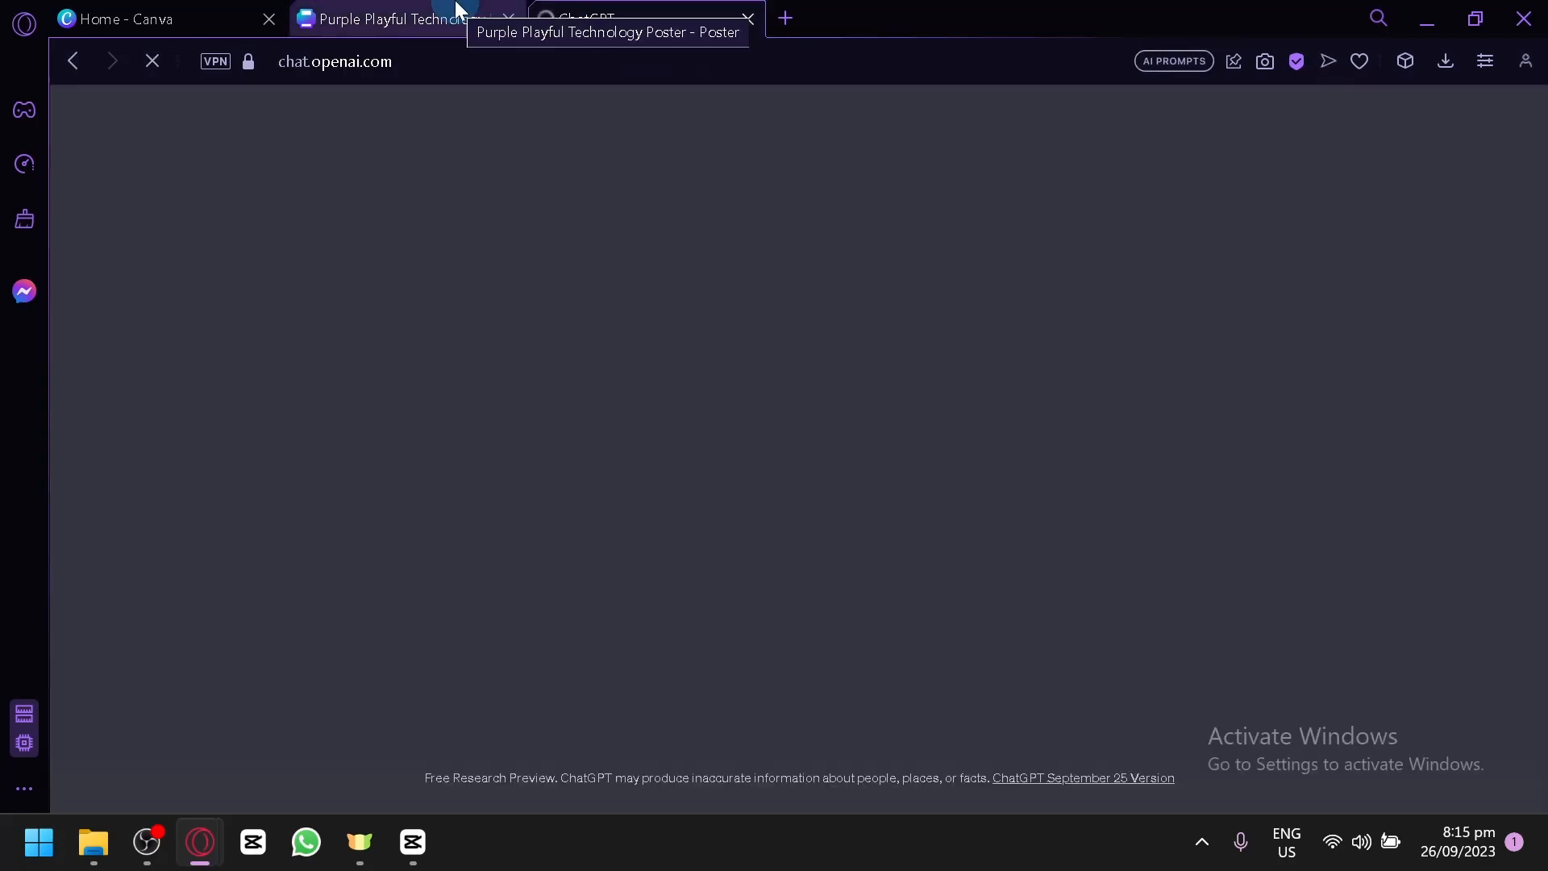
left_click(456, 10)
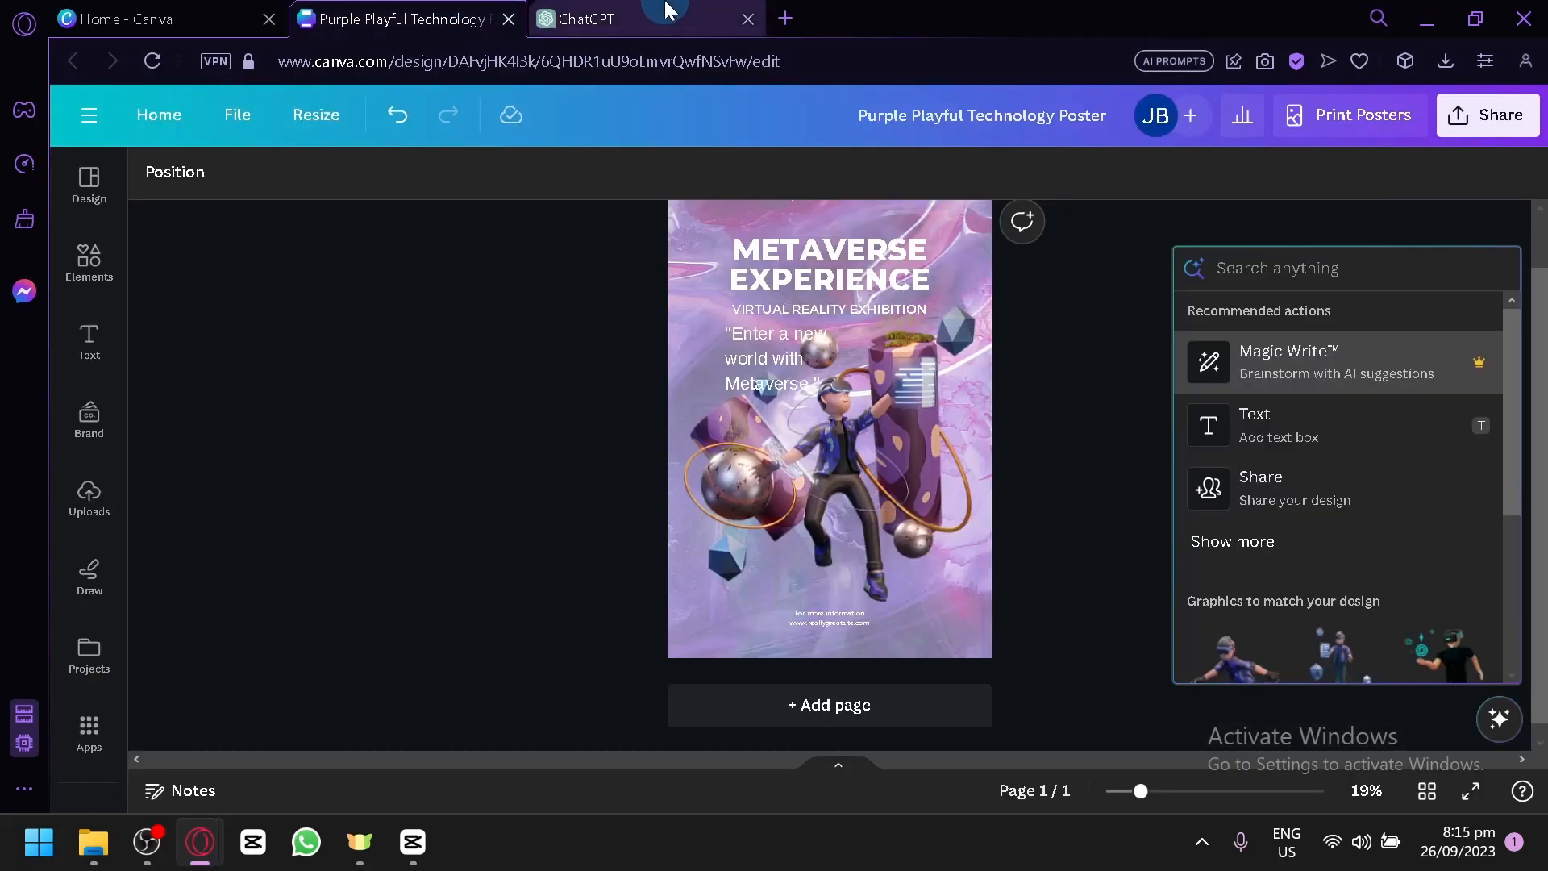
left_click(669, 11)
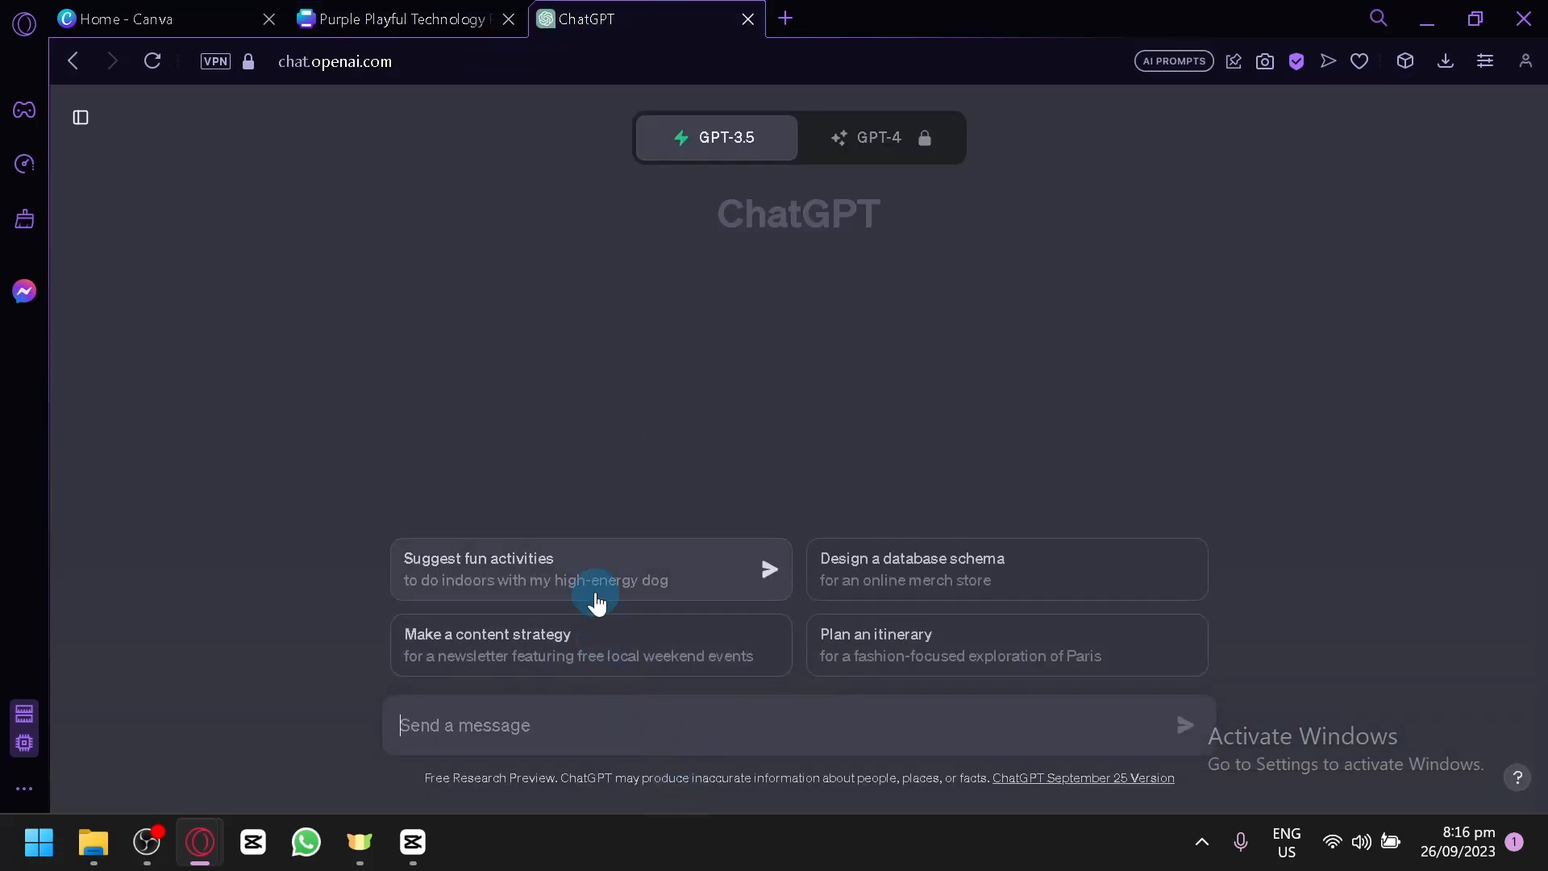
left_click(772, 569)
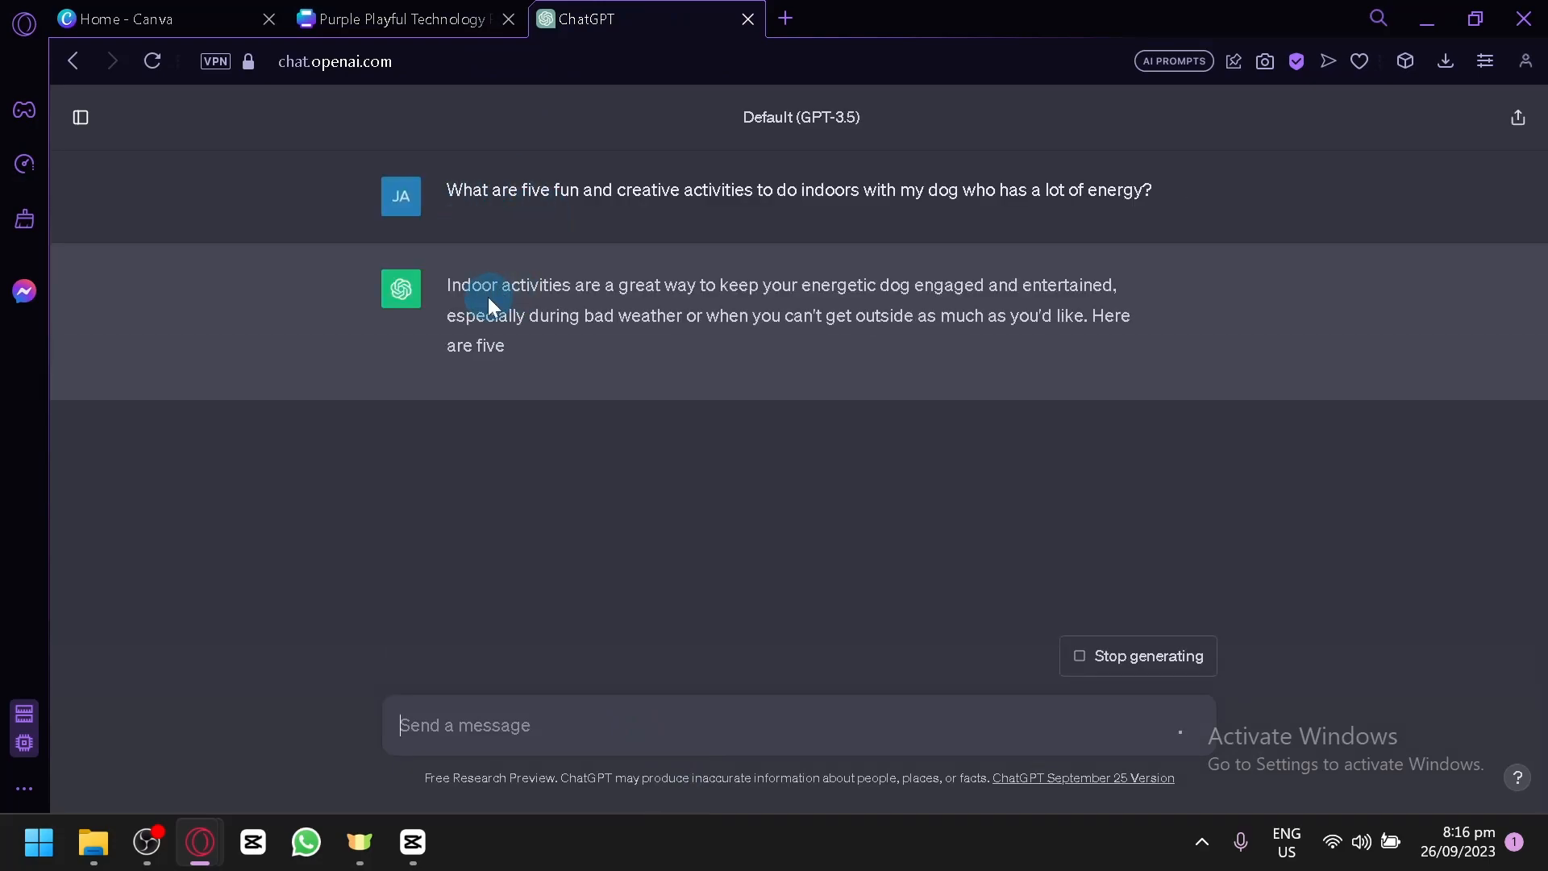
Step: Compare the Canva home page and poster design with ChatGPT, and read through its answer on indoor dog activities
left_click(217, 10)
left_click(653, 9)
left_click(191, 10)
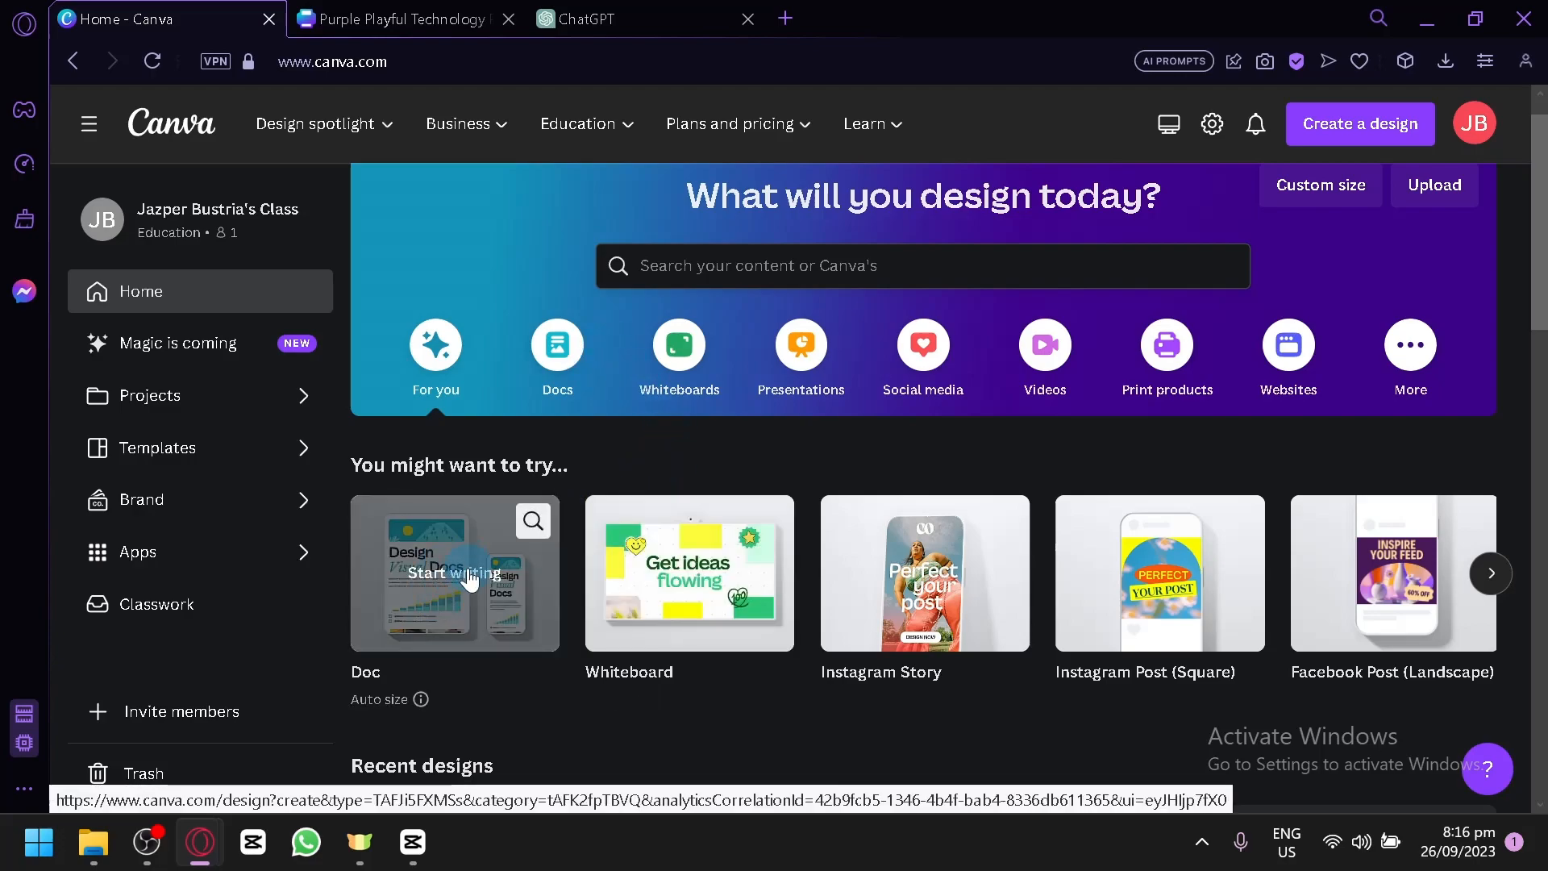
left_click(374, 9)
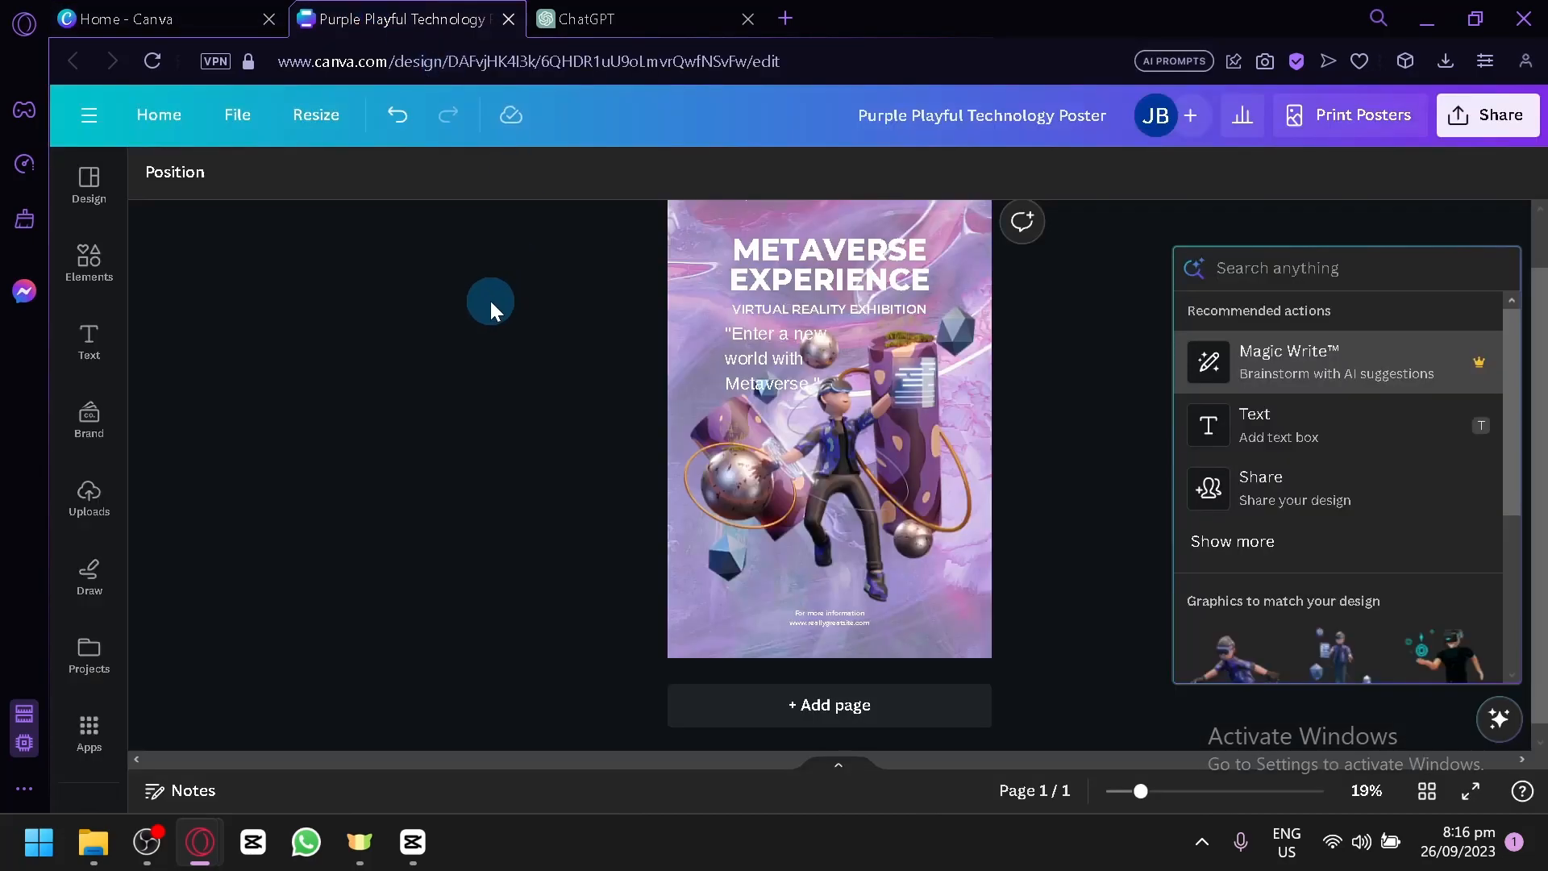
left_click(580, 18)
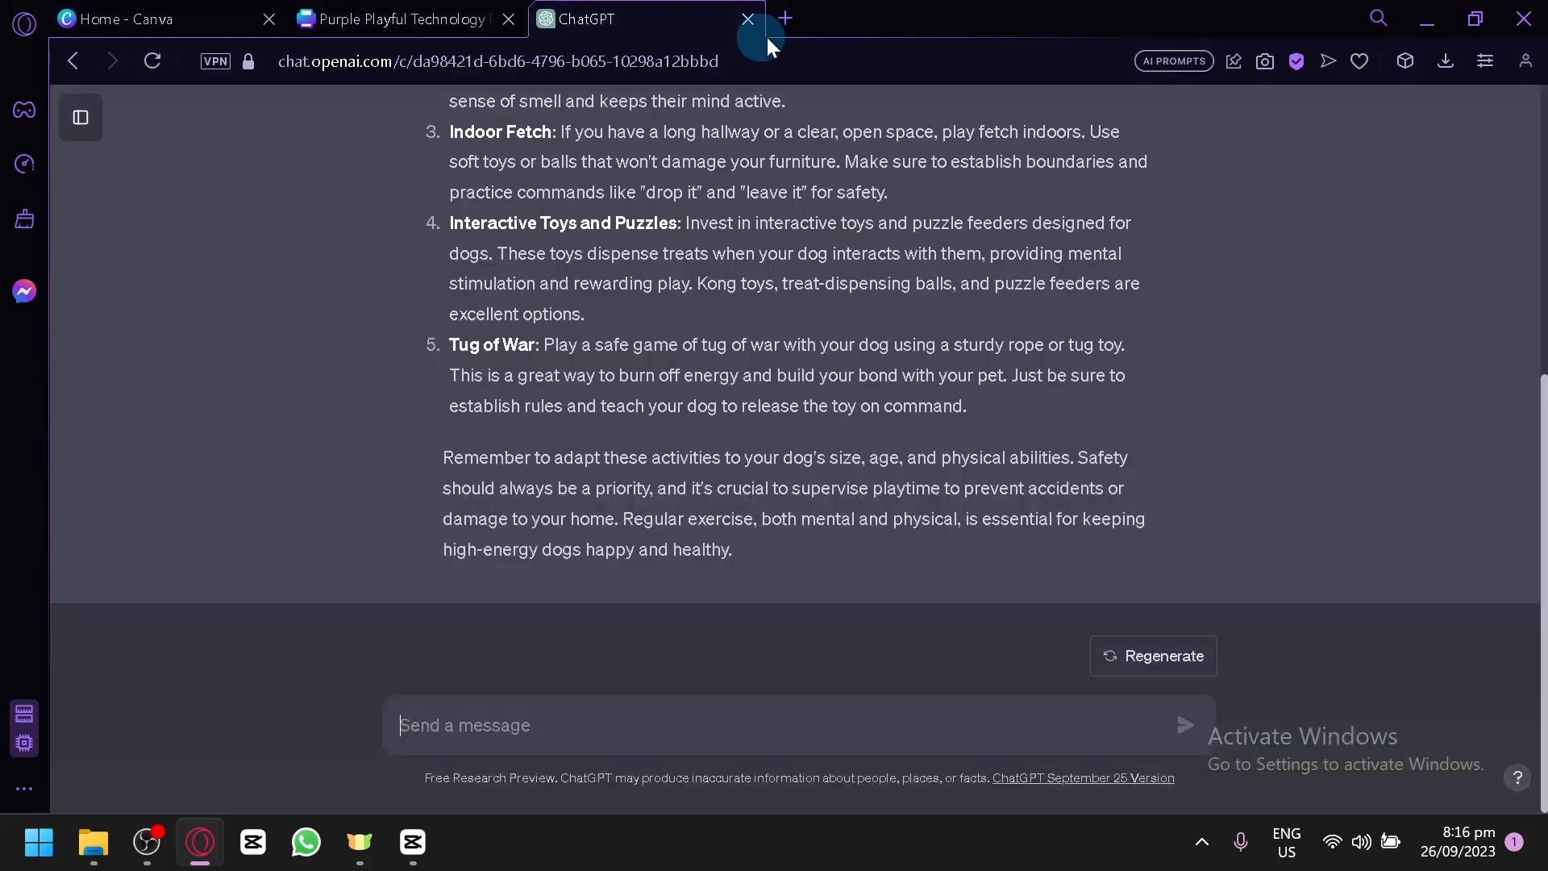
scroll(507, 242, "up", 6)
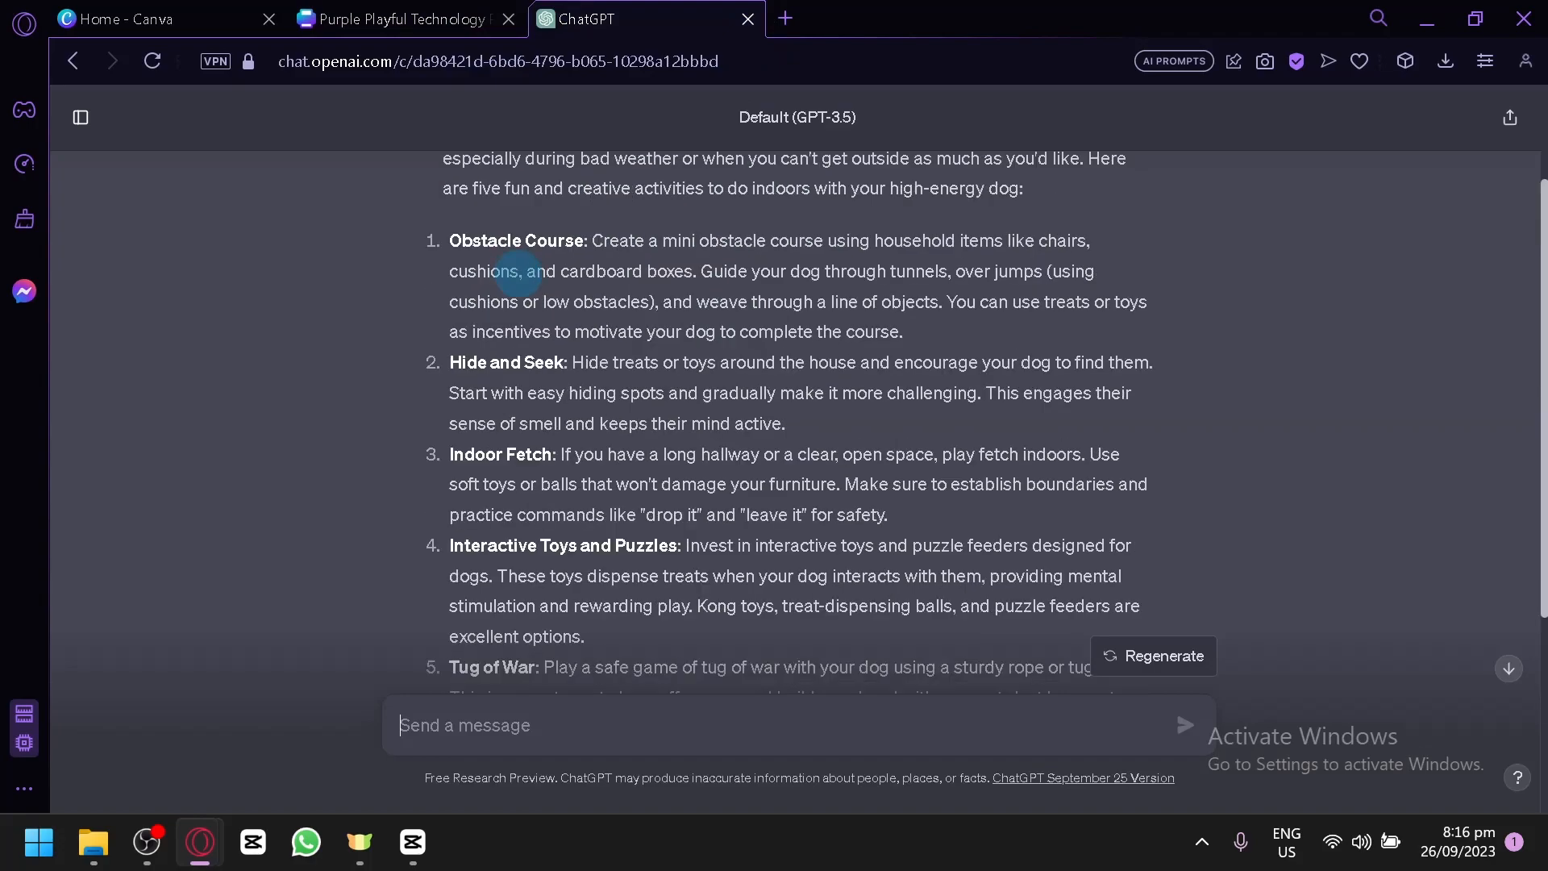
scroll(519, 273, "down", 2)
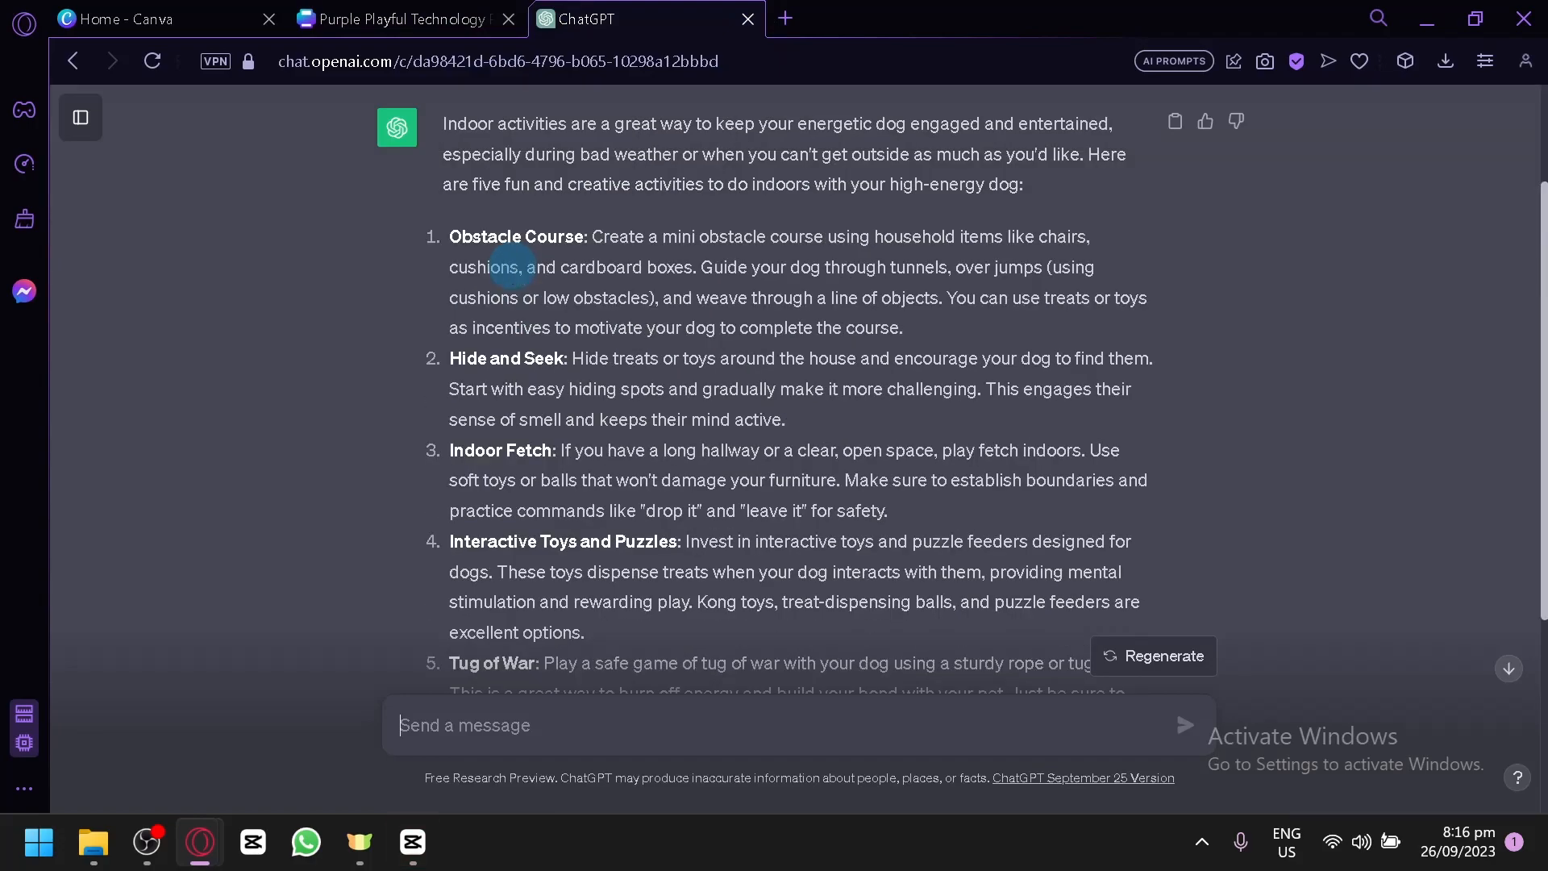
key("ctrl+shift+Tab")
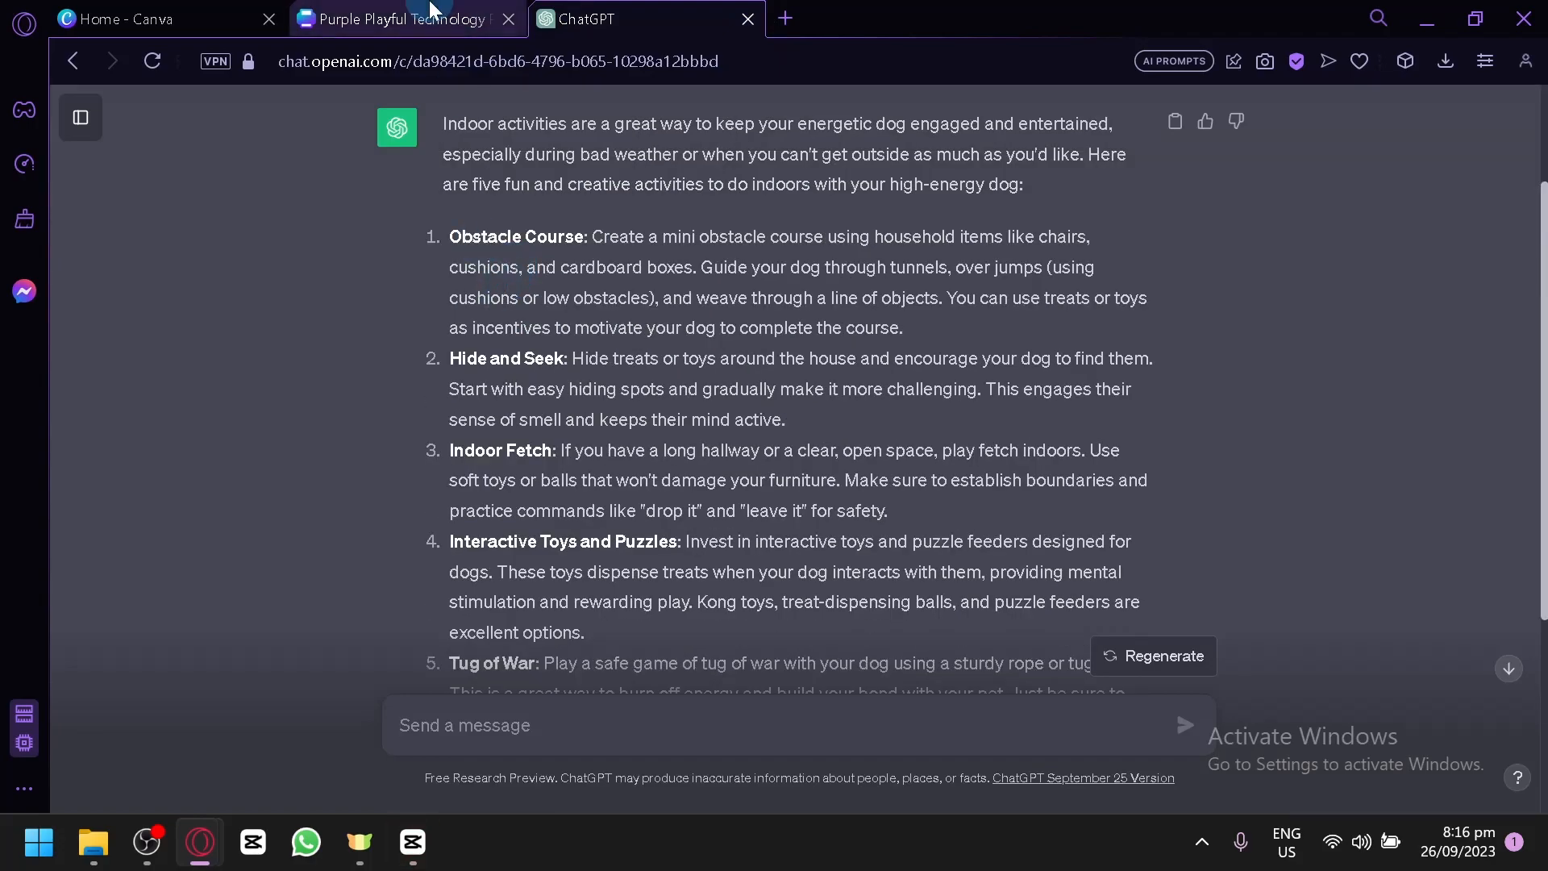
Step: Switch back to the Canva home page, look over its design types, and close the ChatGPT and Purple Playful Technology Poster pages
left_click(211, 14)
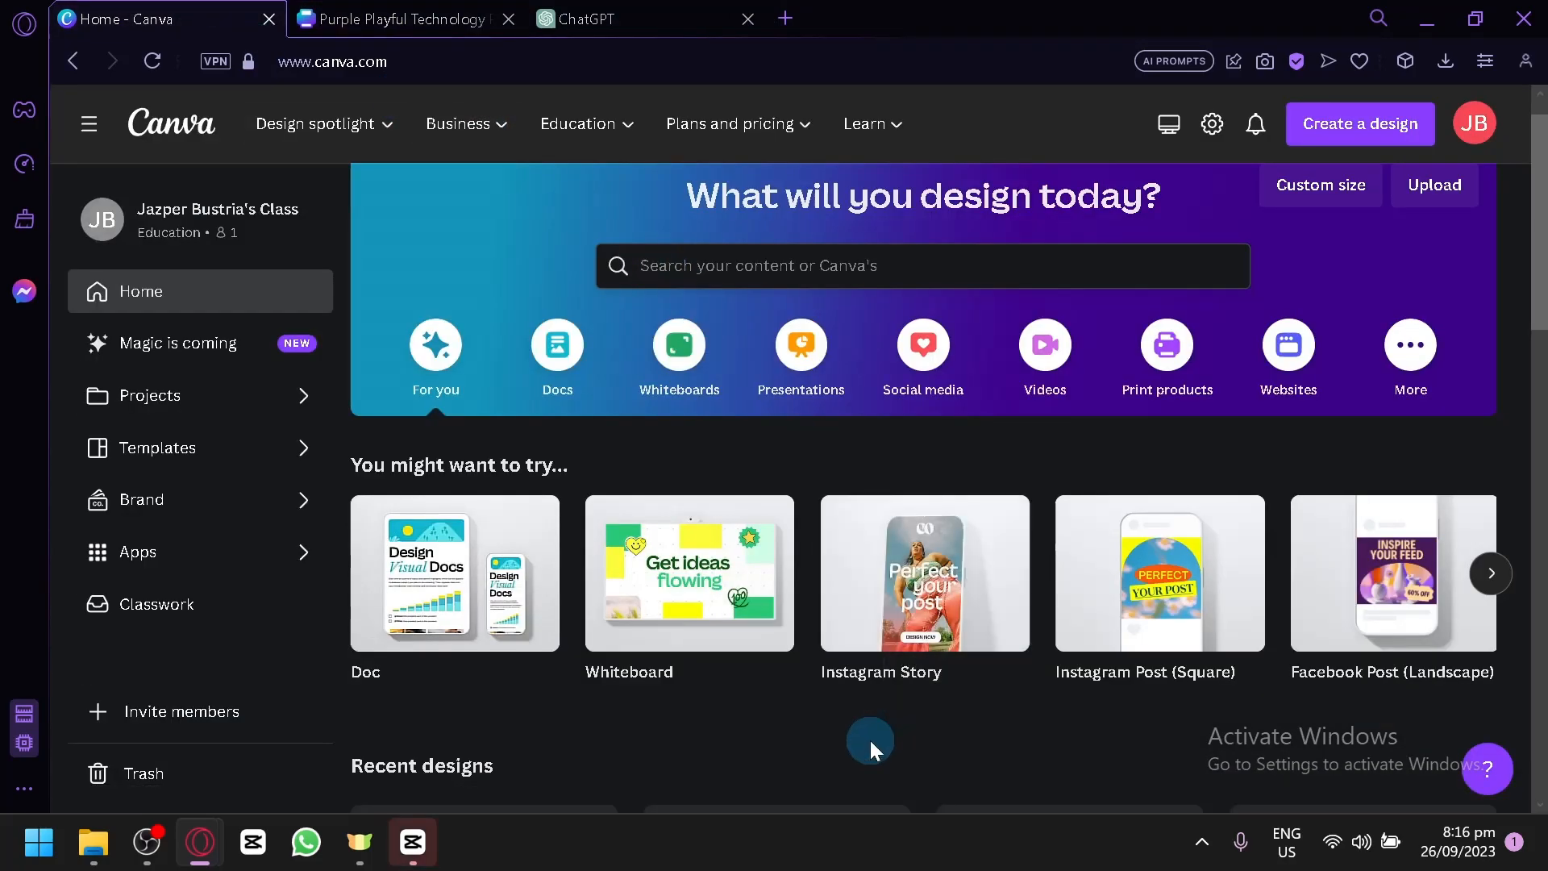
scroll(869, 740, "down", 2)
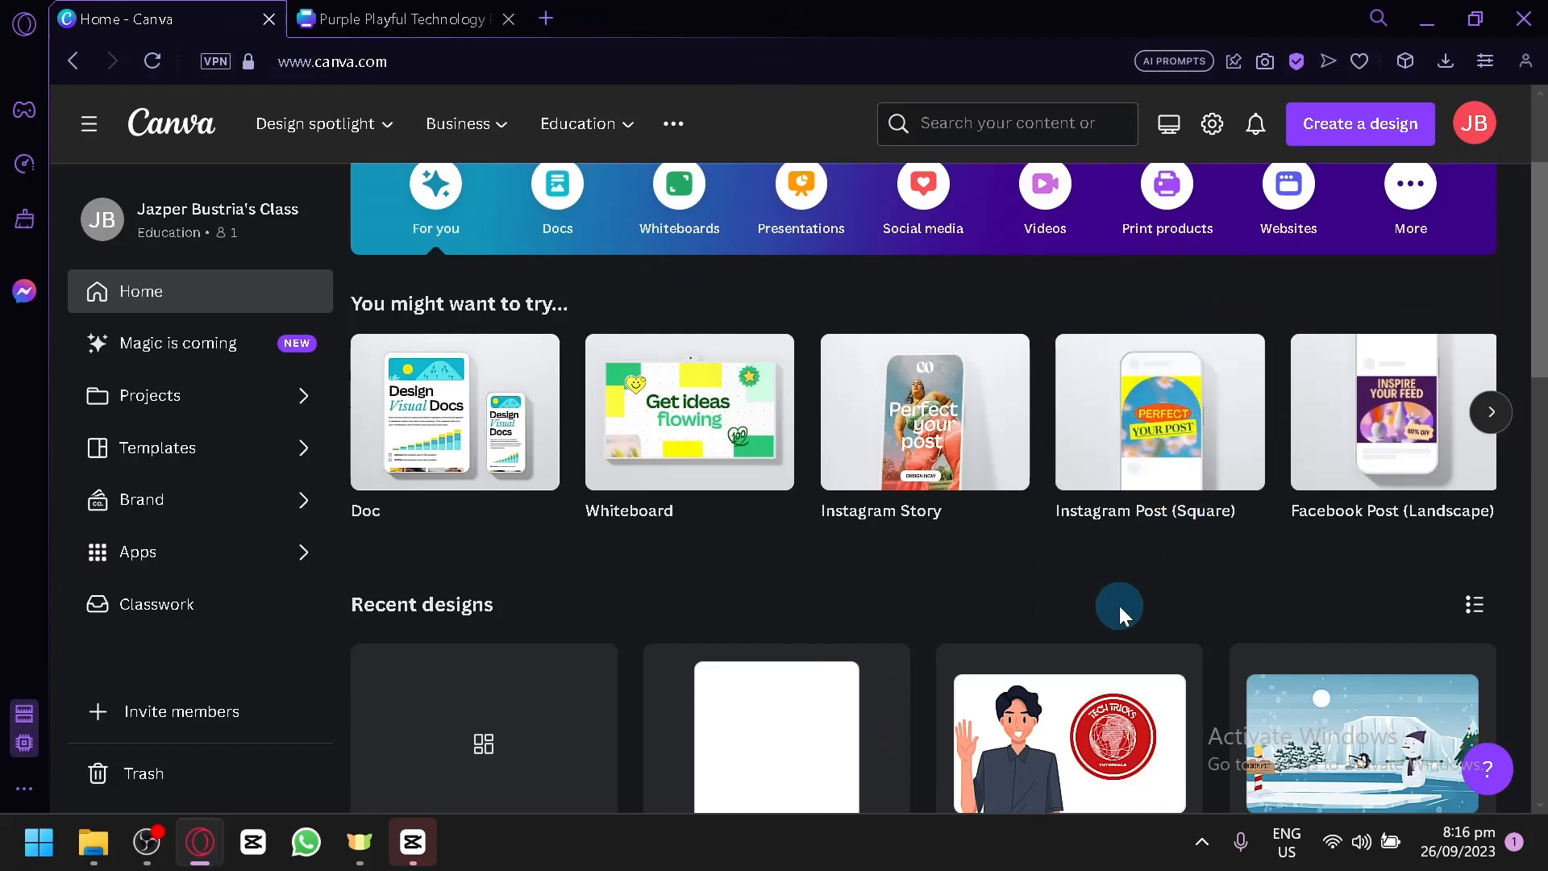
scroll(1119, 613, "down", 2)
scroll(1118, 617, "up", 4)
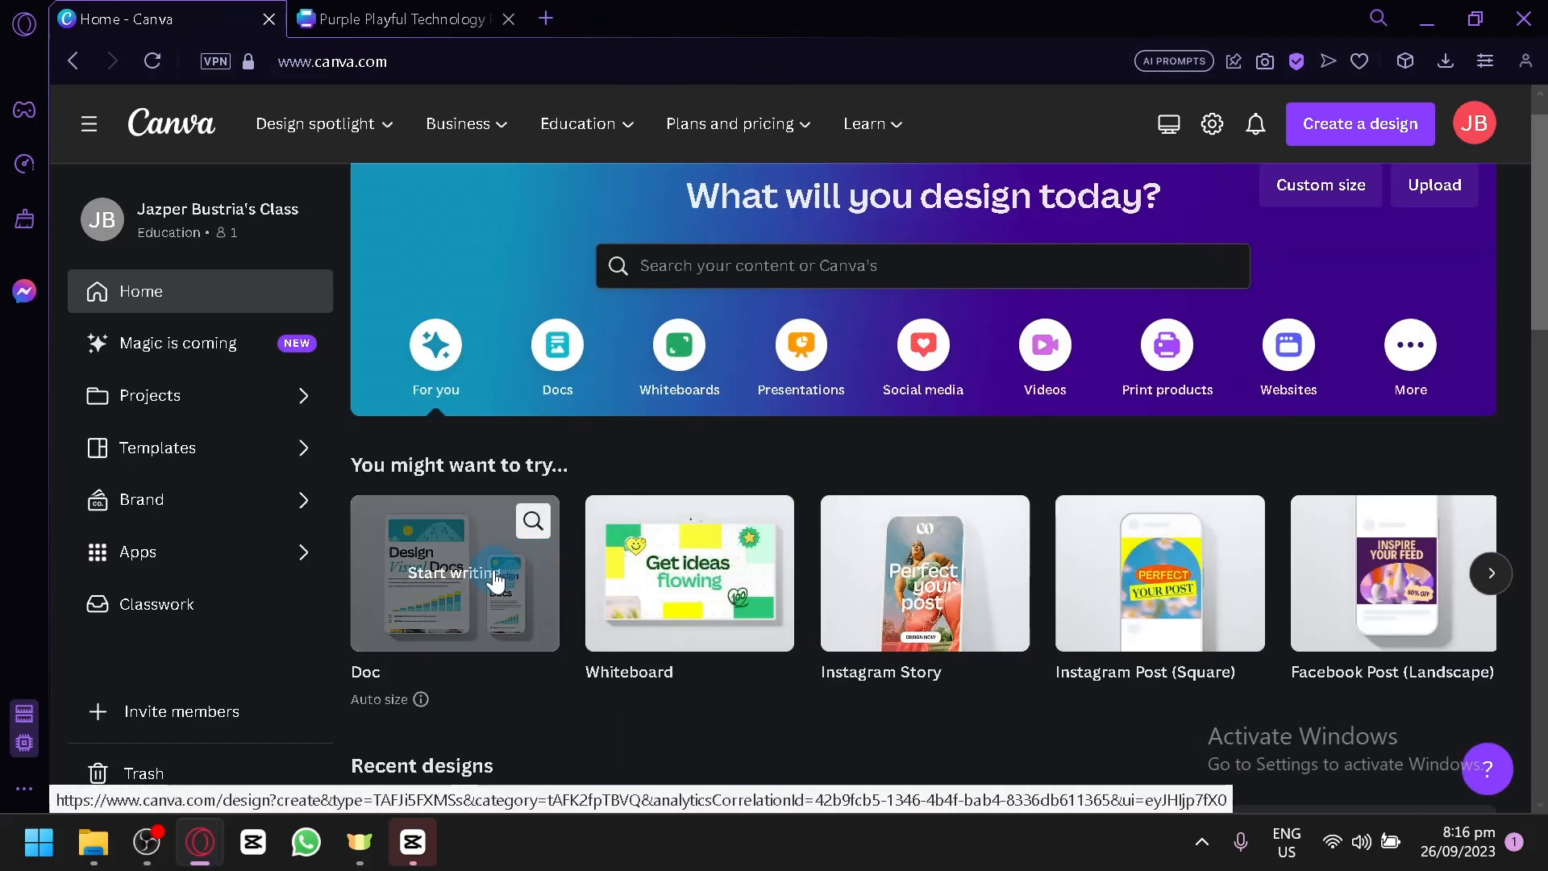
left_click(452, 20)
left_click(509, 19)
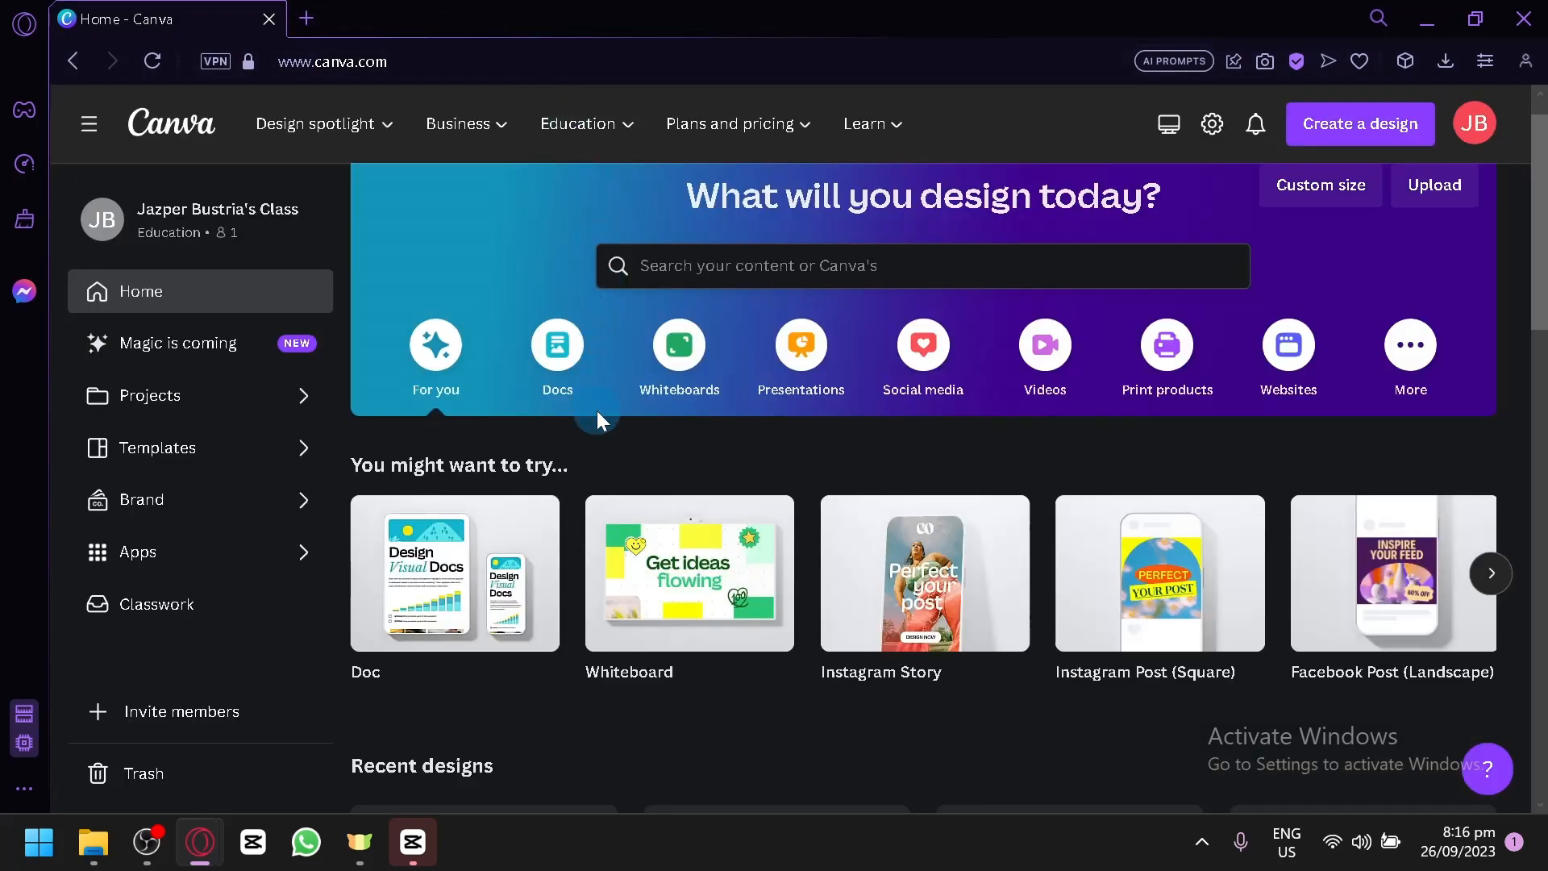